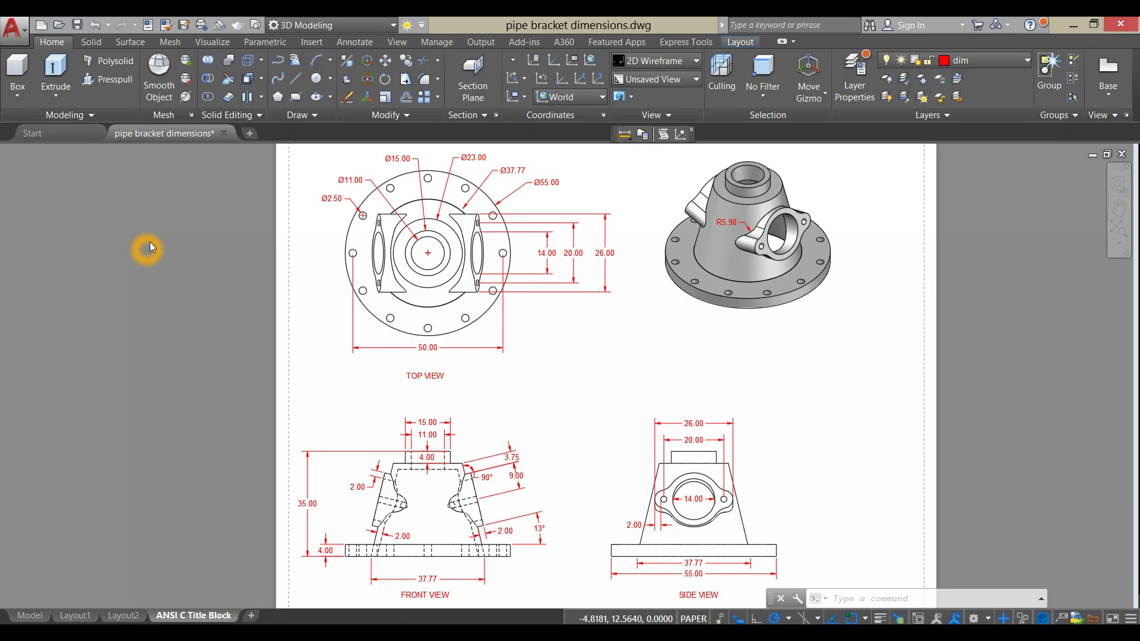
- Create a new drawing from the acad3D template and set its view to parallel projection
click(14, 27)
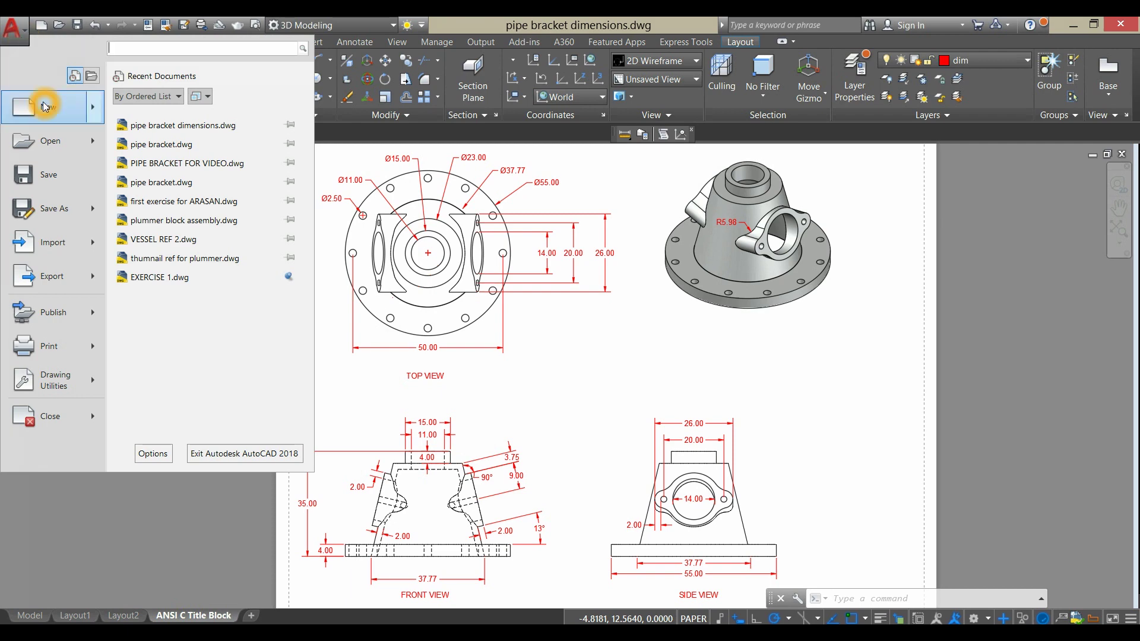
mouse_move(45, 107)
click(178, 126)
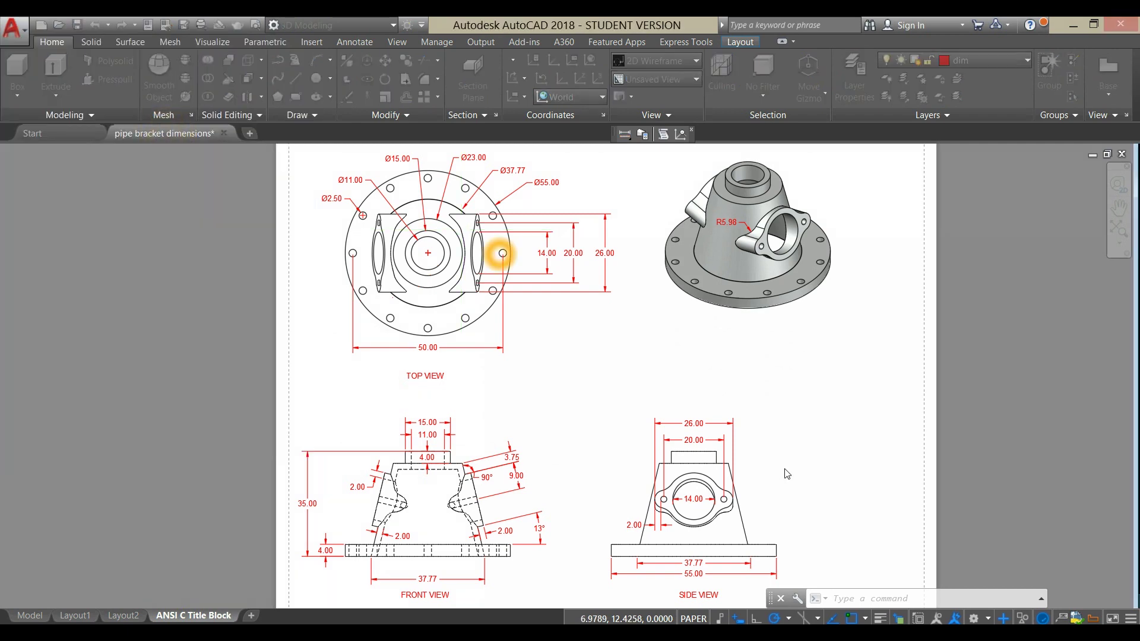
click(487, 281)
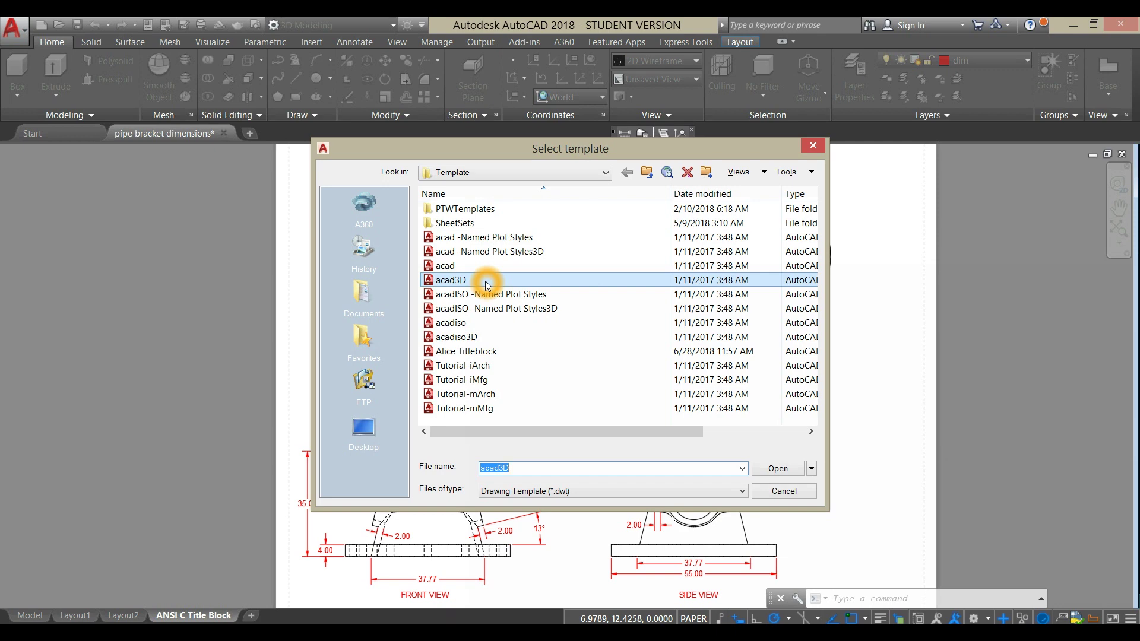
click(776, 469)
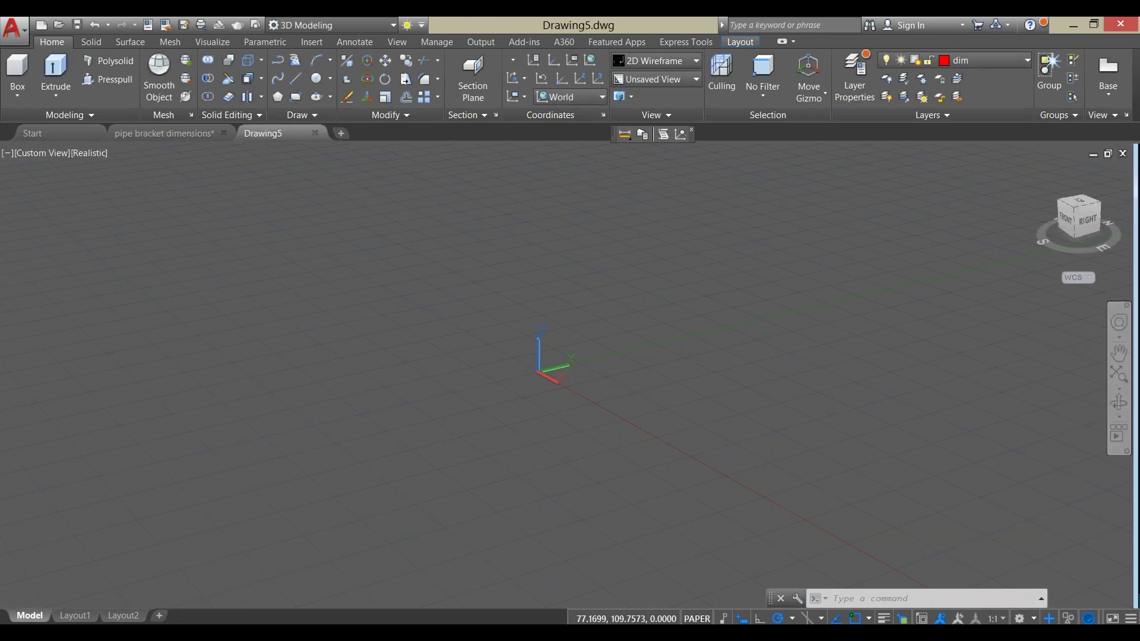
click(1123, 258)
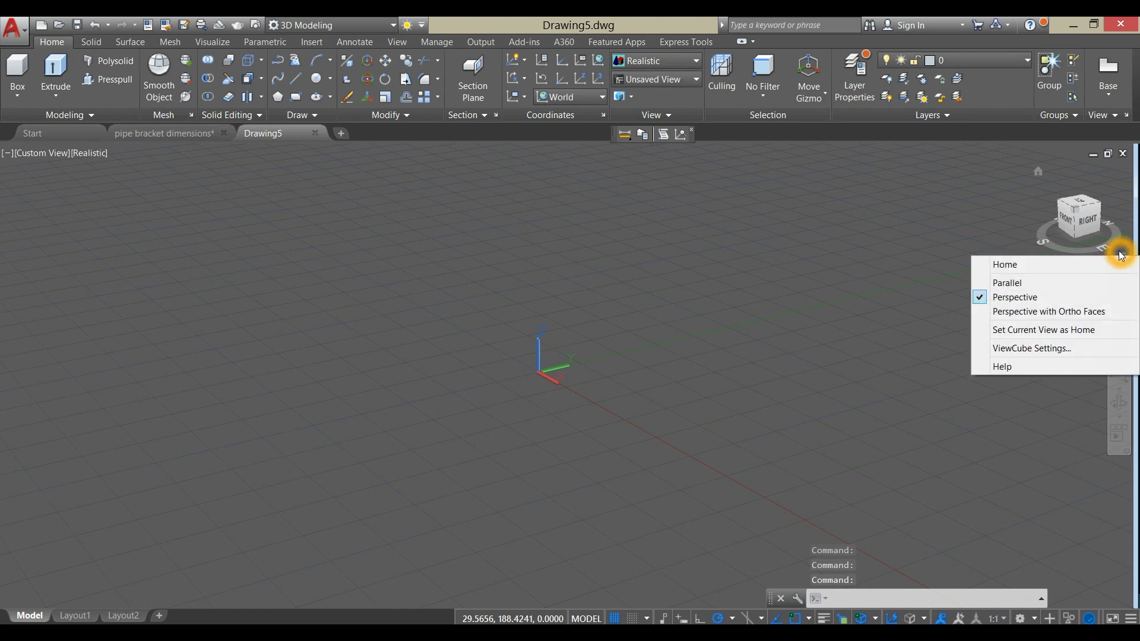
click(1013, 283)
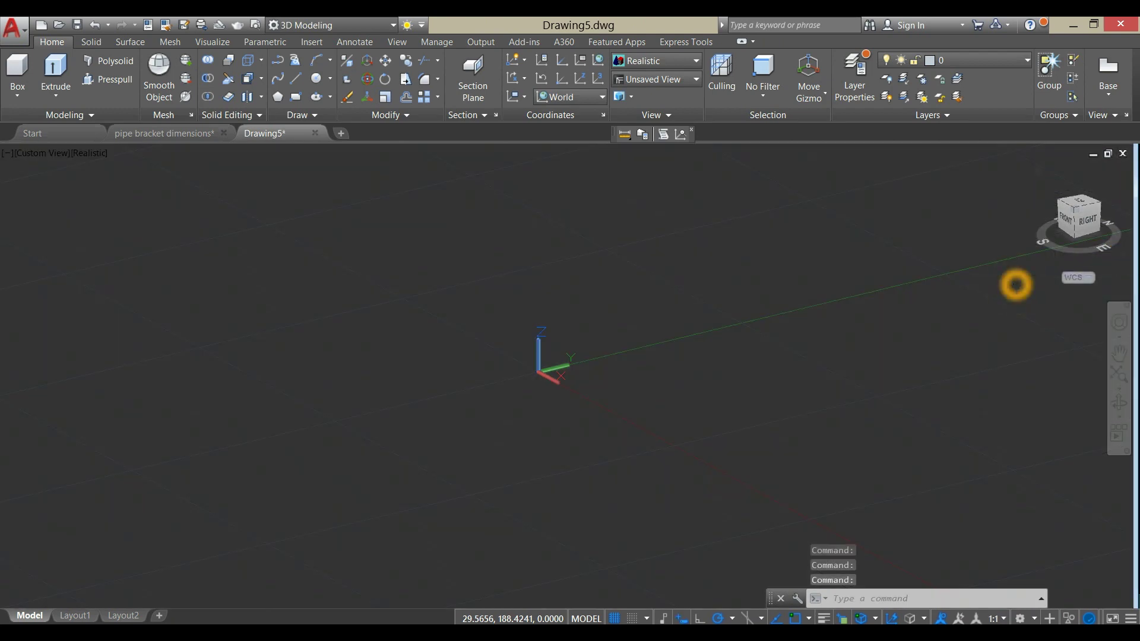
- Tile the two open drawings vertically, with pipe bracket dimensions.dwg on the left and the new drawing on the right
click(397, 42)
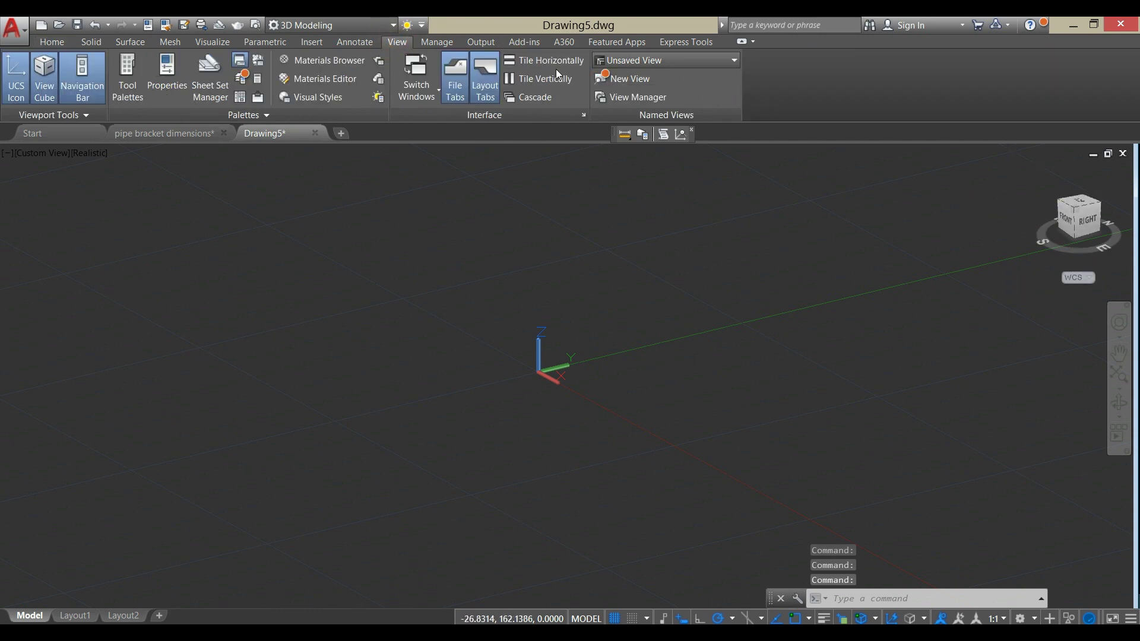
click(558, 79)
click(667, 168)
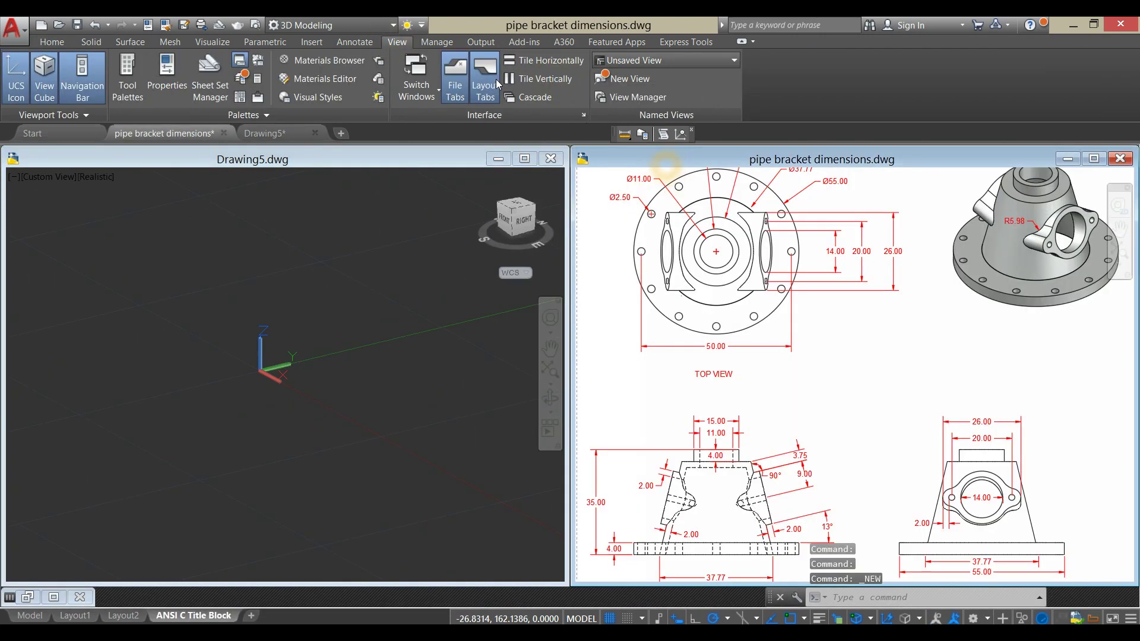
click(542, 88)
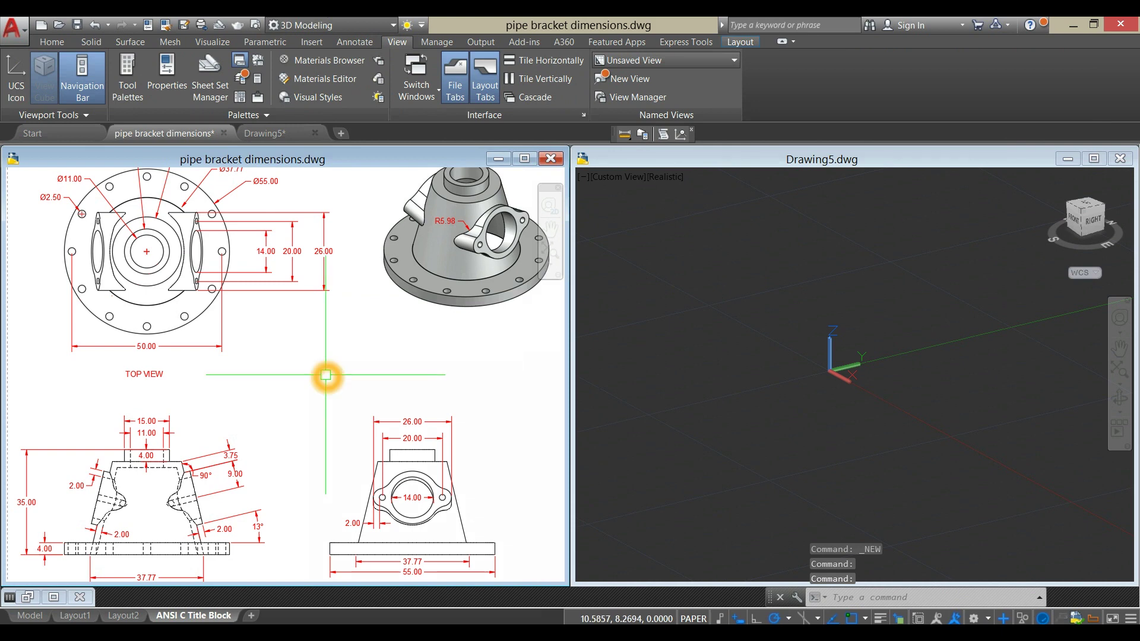
- Frame the dimensioned top view in pipe bracket dimensions.dwg with a zoom window
click(552, 251)
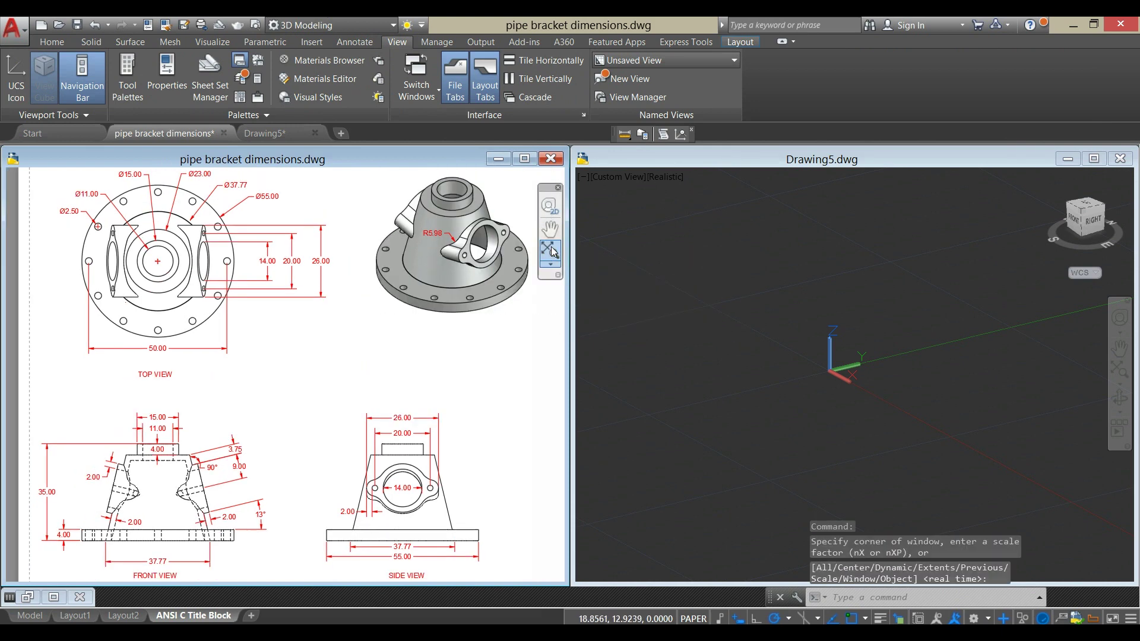
click(553, 266)
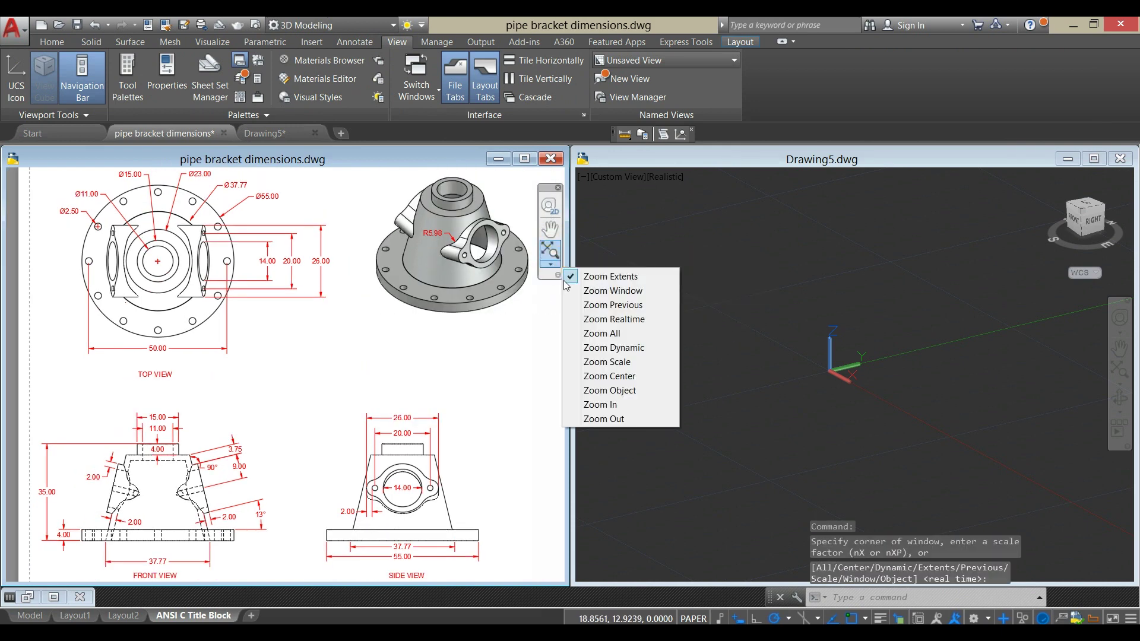
click(601, 290)
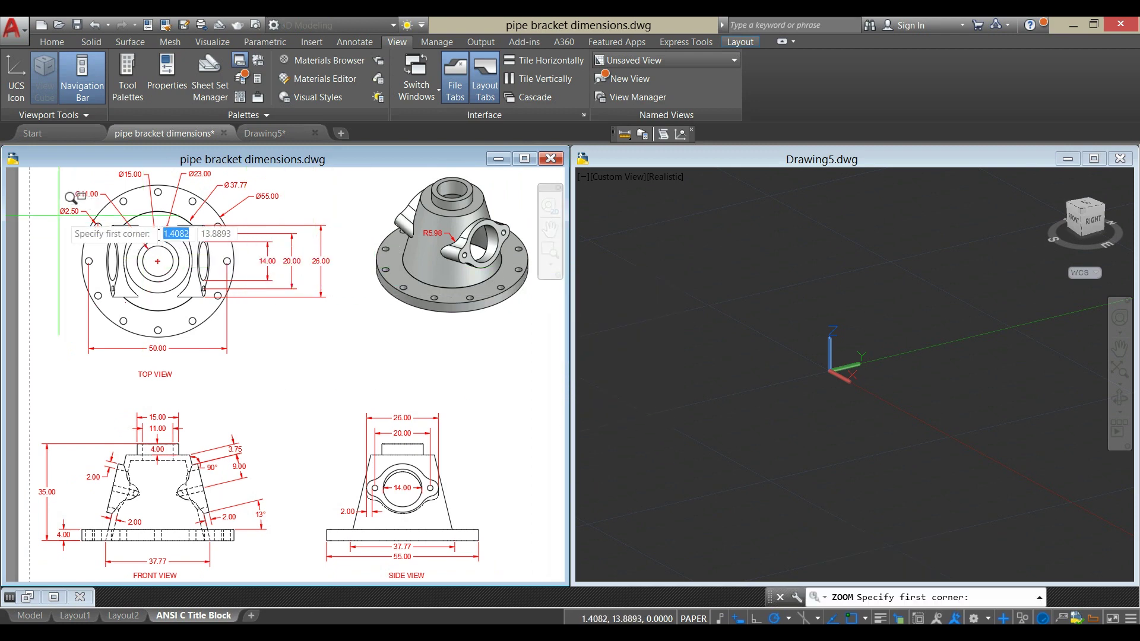
click(50, 169)
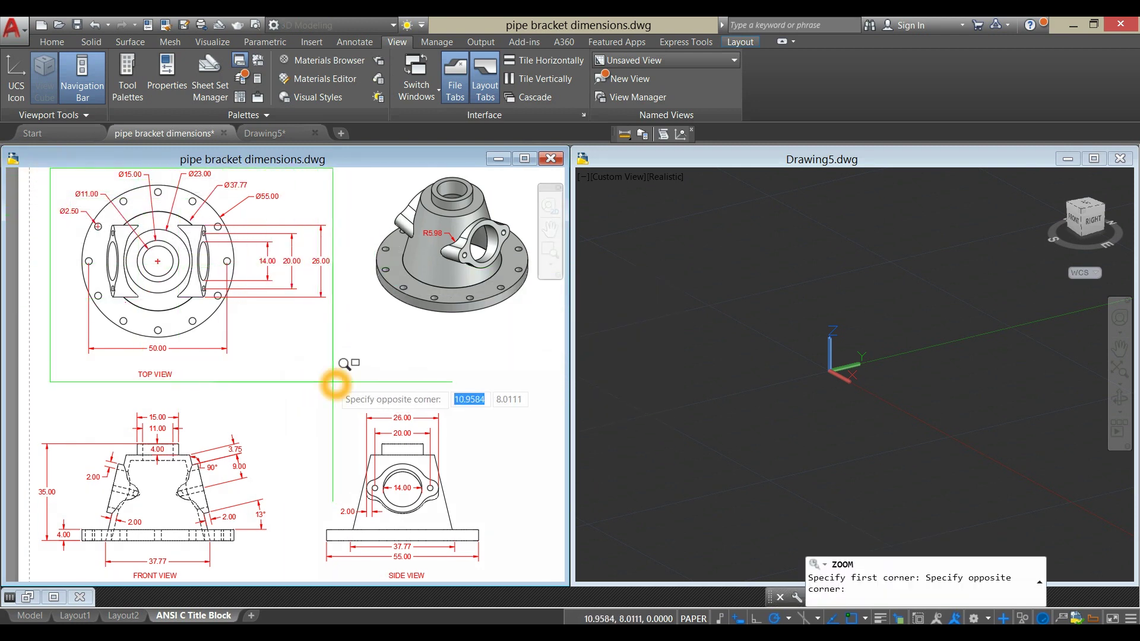
click(337, 381)
- Set the new drawing to the Top view and extend the tiled drawing windows downward
click(628, 457)
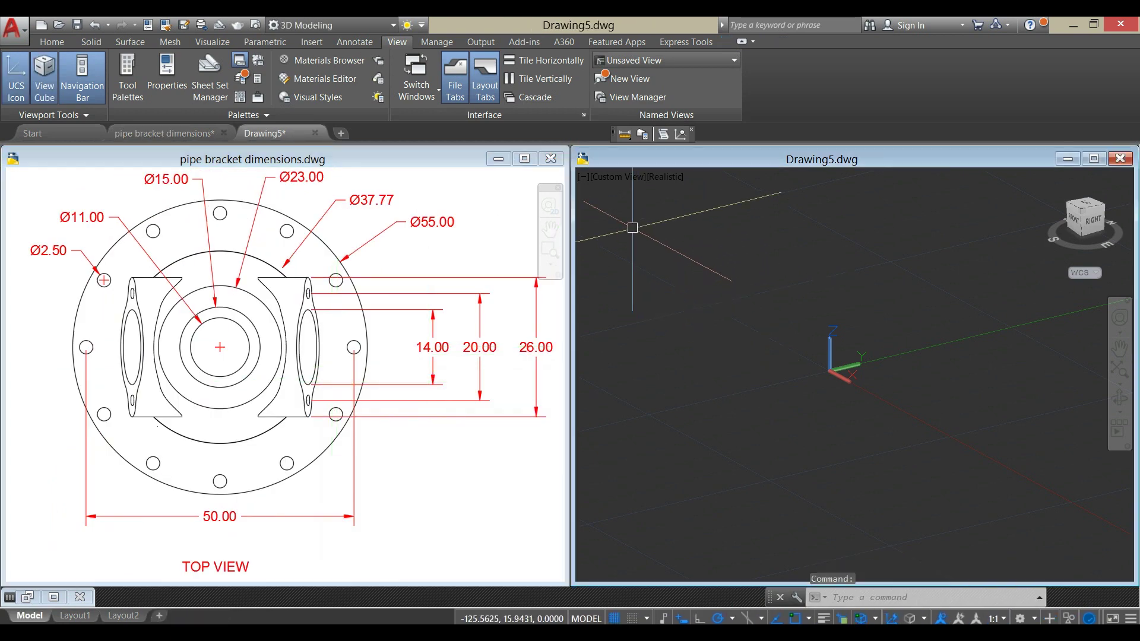
click(675, 249)
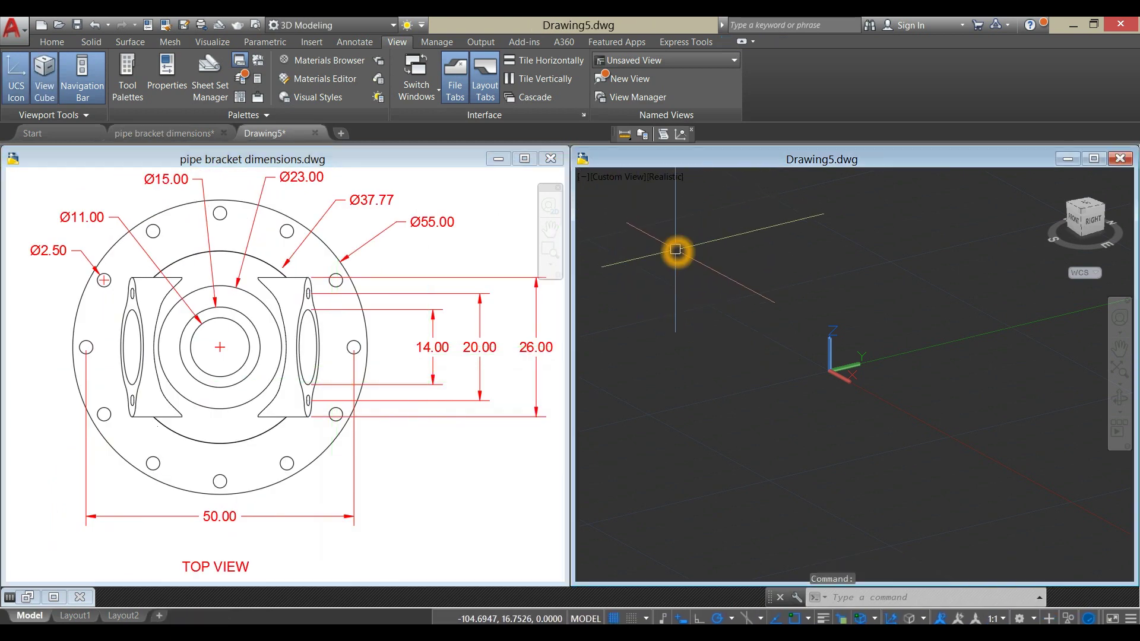
click(613, 179)
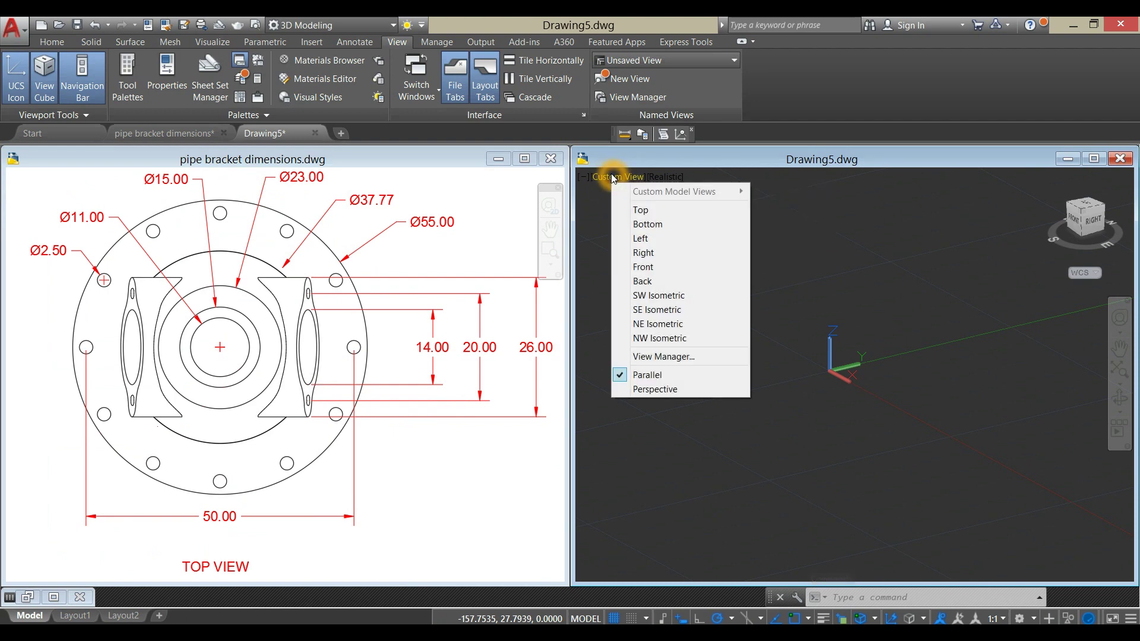
click(644, 209)
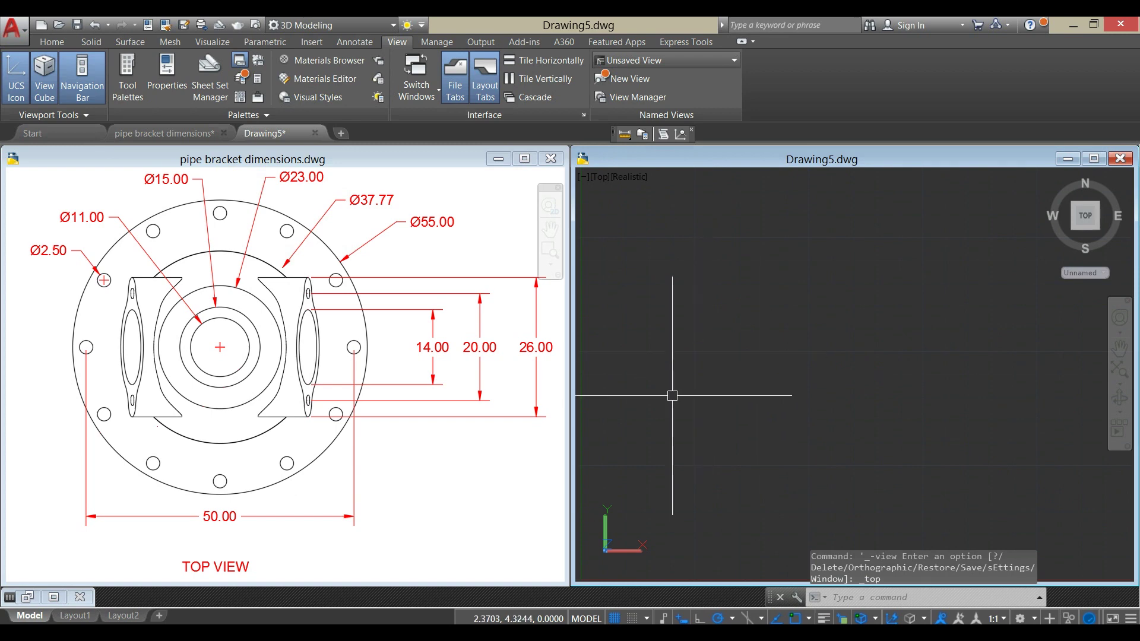
drag(481, 586, 483, 604)
drag(600, 585, 602, 600)
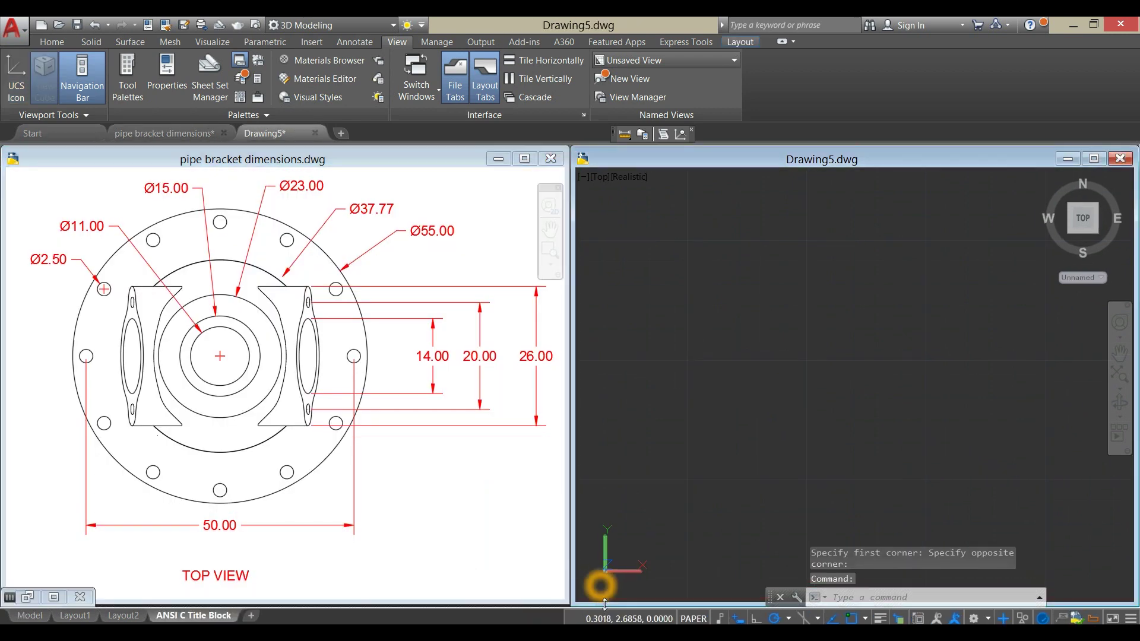
- Draw a circle with a diameter of 55 in the new drawing for the base flange outline
click(725, 385)
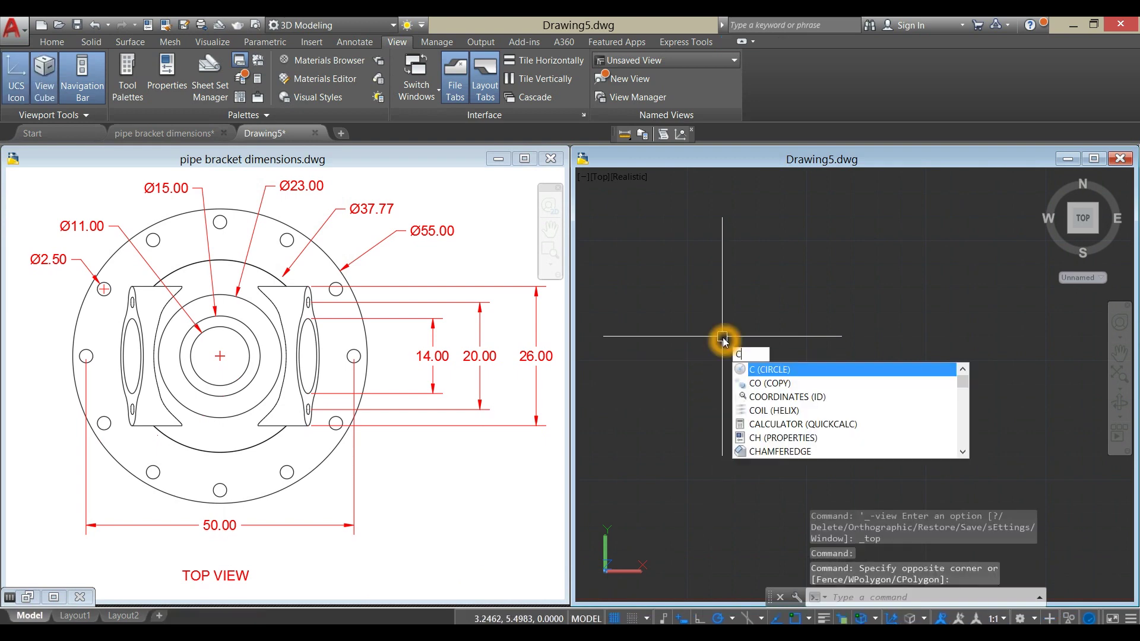
key(Return)
click(820, 346)
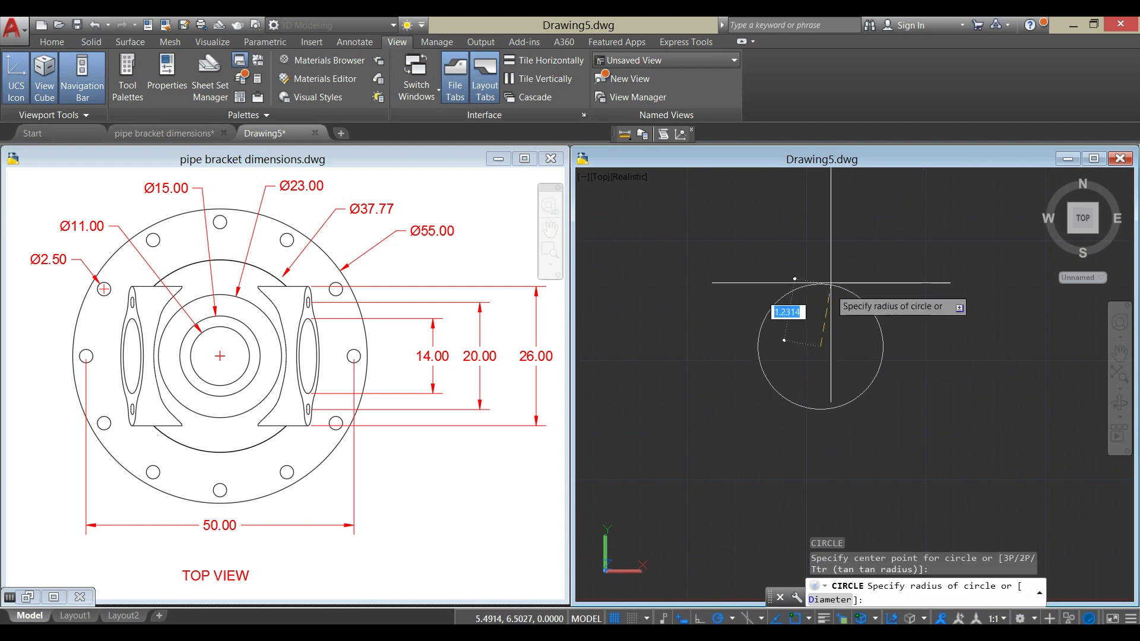
click(835, 243)
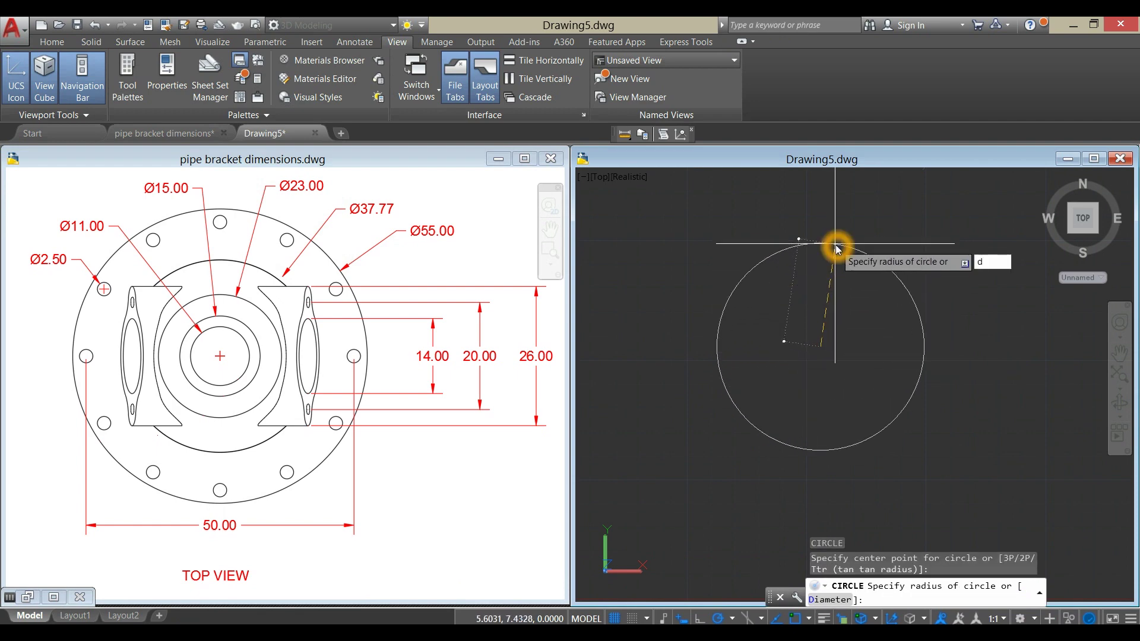
text(d)
key(Return)
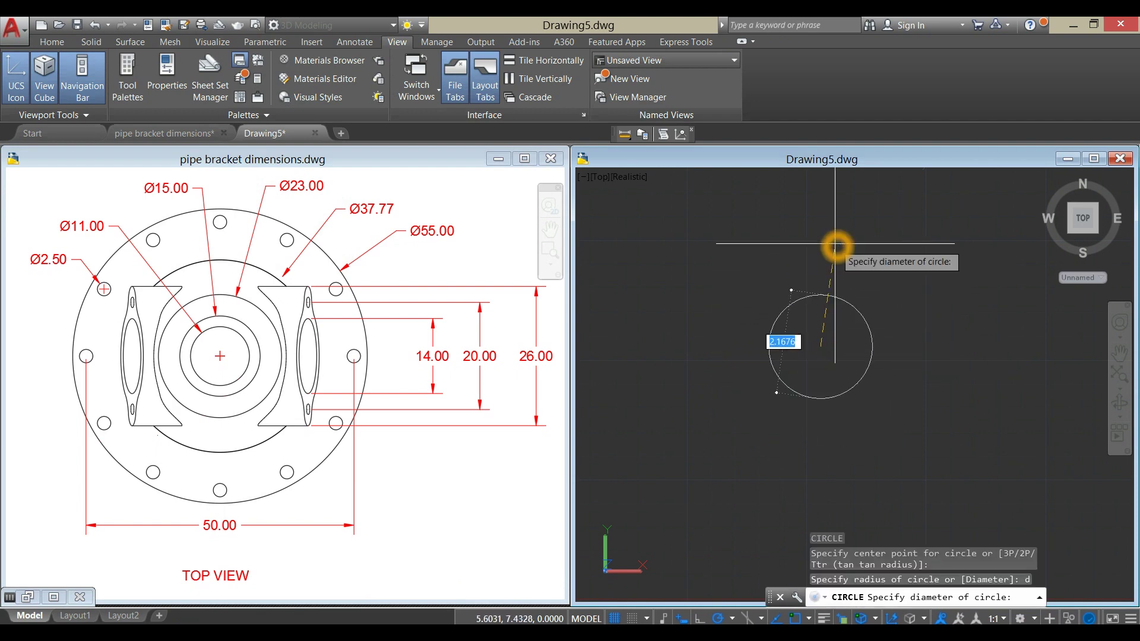
key(Return)
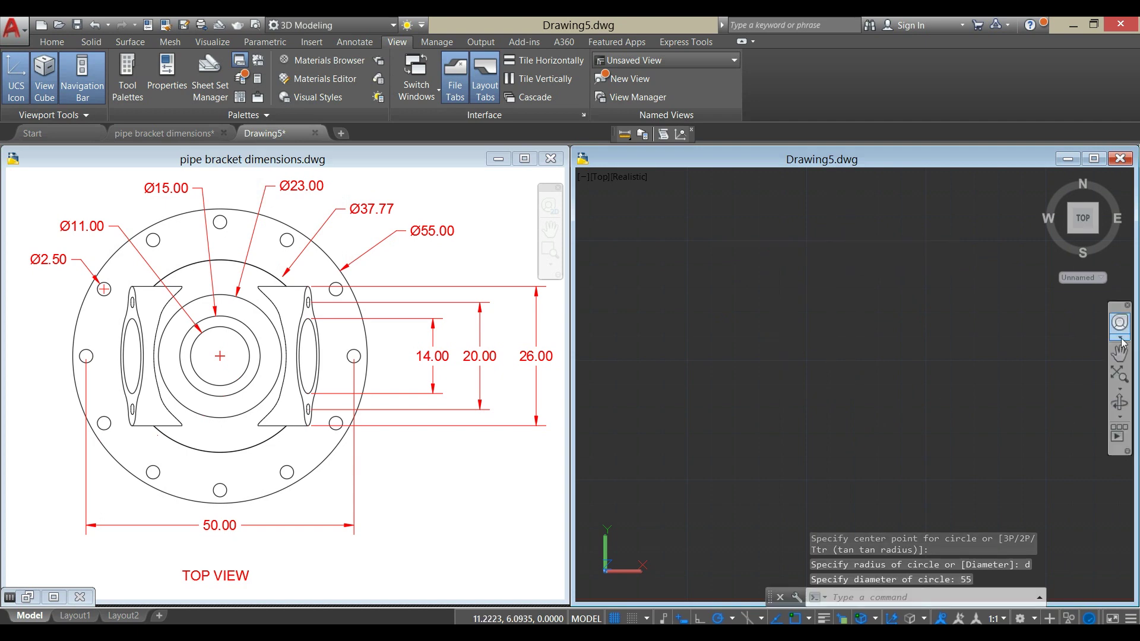
- Move the UCS origin from inside the 55 diameter circle to an empty spot outside it, below and to its left
click(1121, 372)
scroll(841, 356, down, 5)
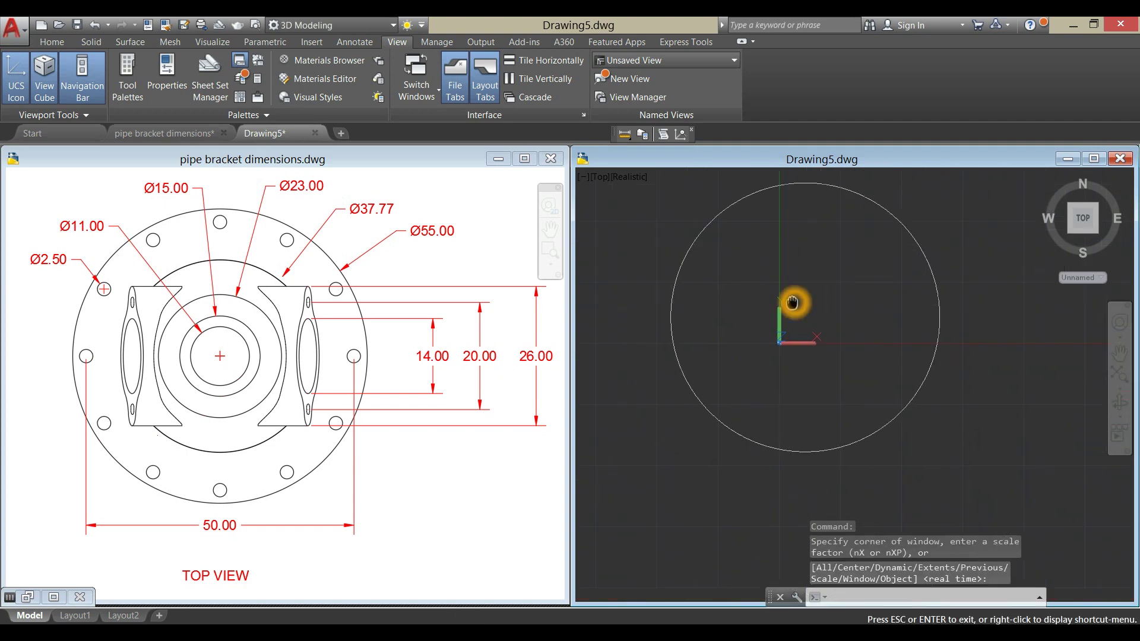
click(796, 340)
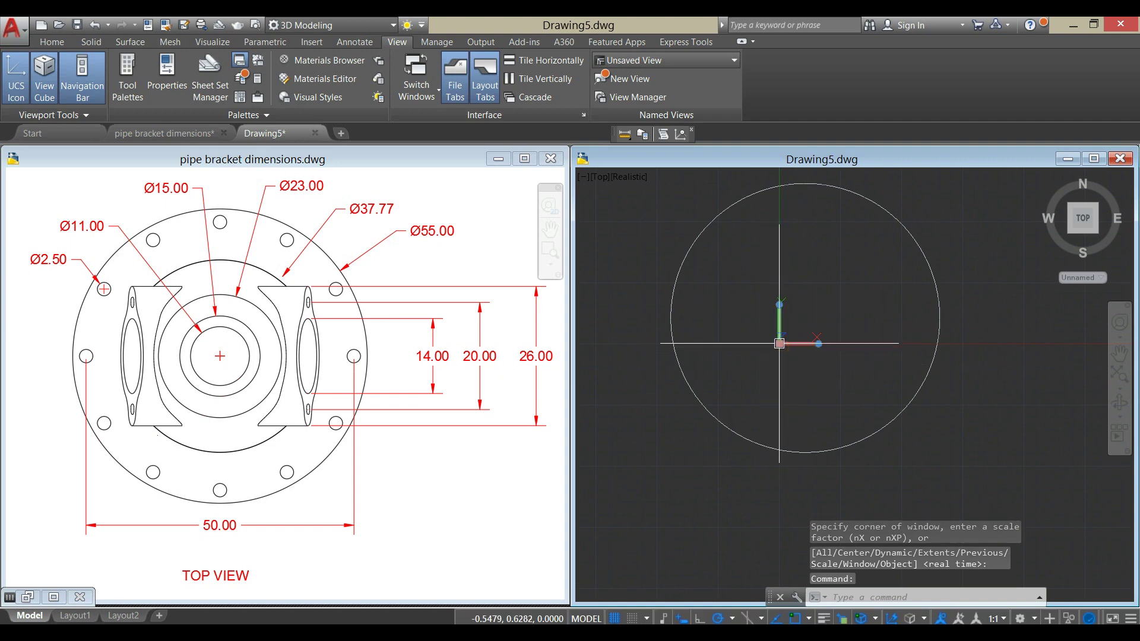
click(781, 344)
click(620, 547)
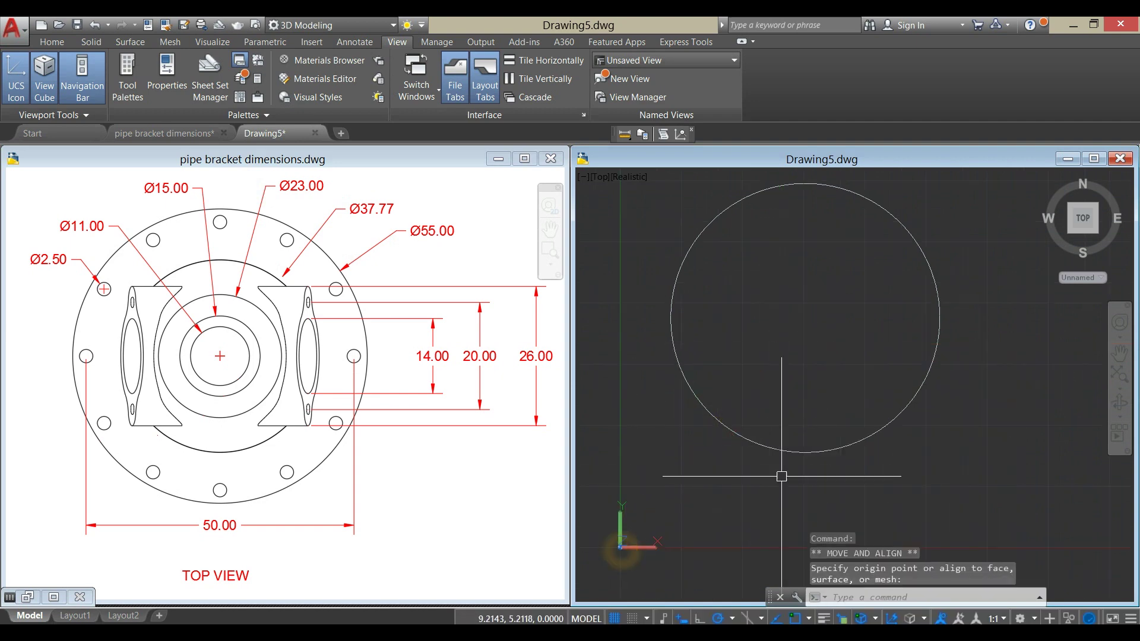
key(Escape)
click(985, 359)
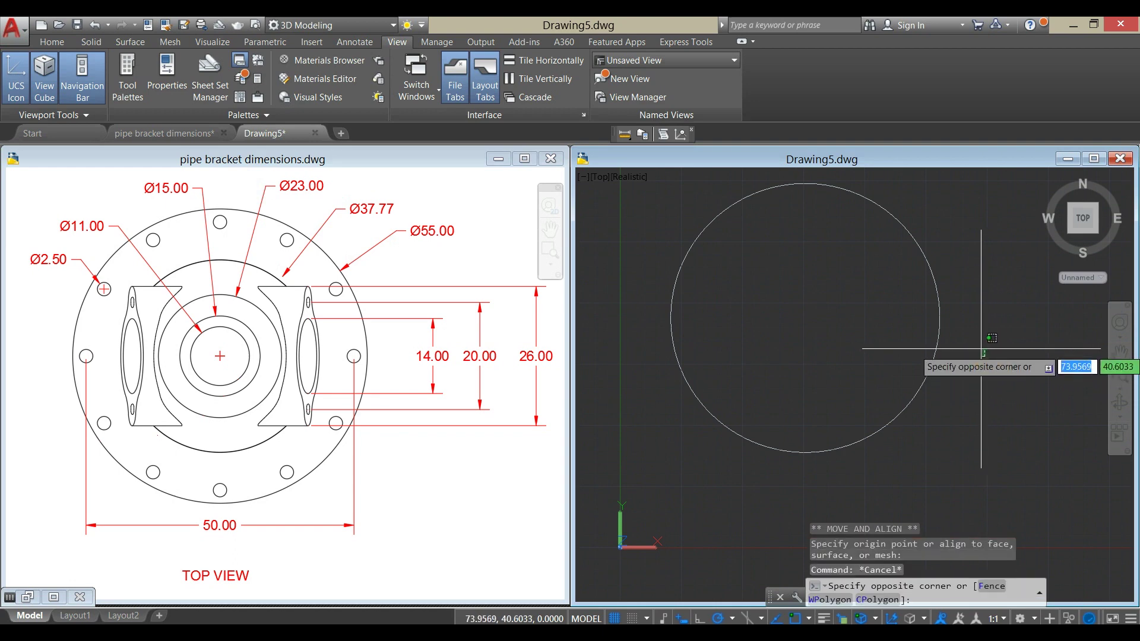
text(c)
key(Return)
key(Escape)
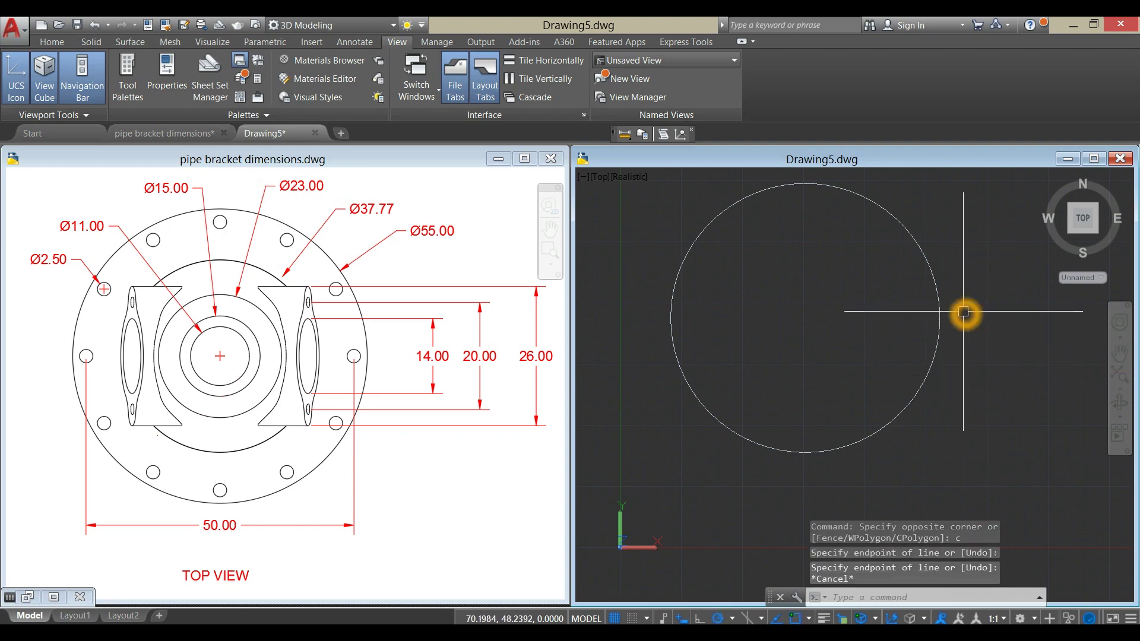
- Draw a circle with a diameter of 37.77 concentric with the flange outline
text(c)
key(Return)
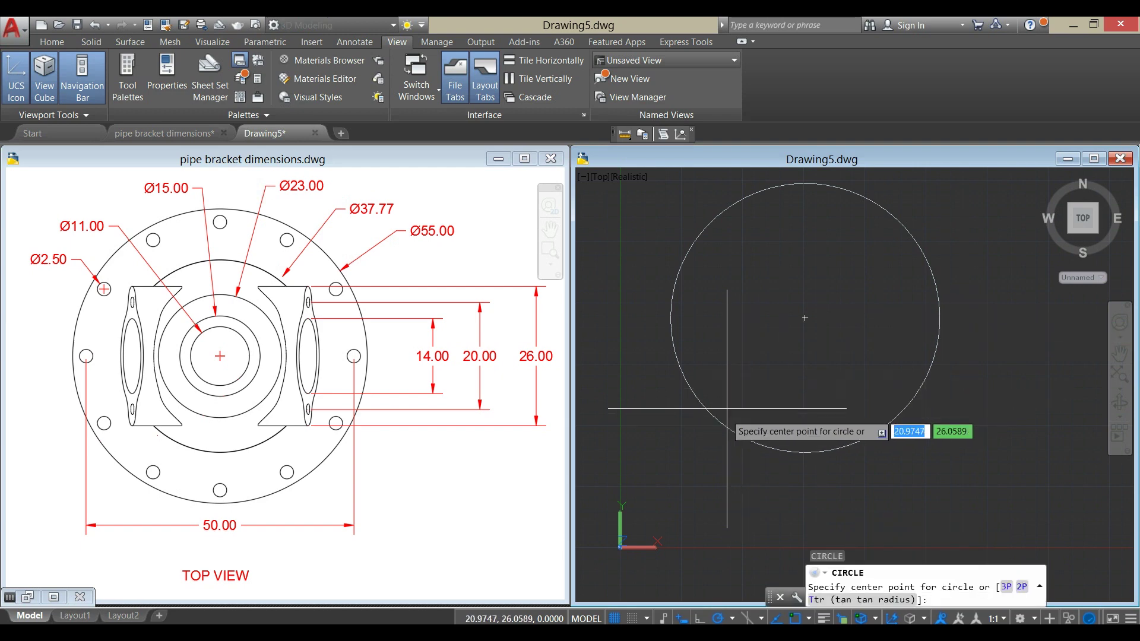
click(807, 320)
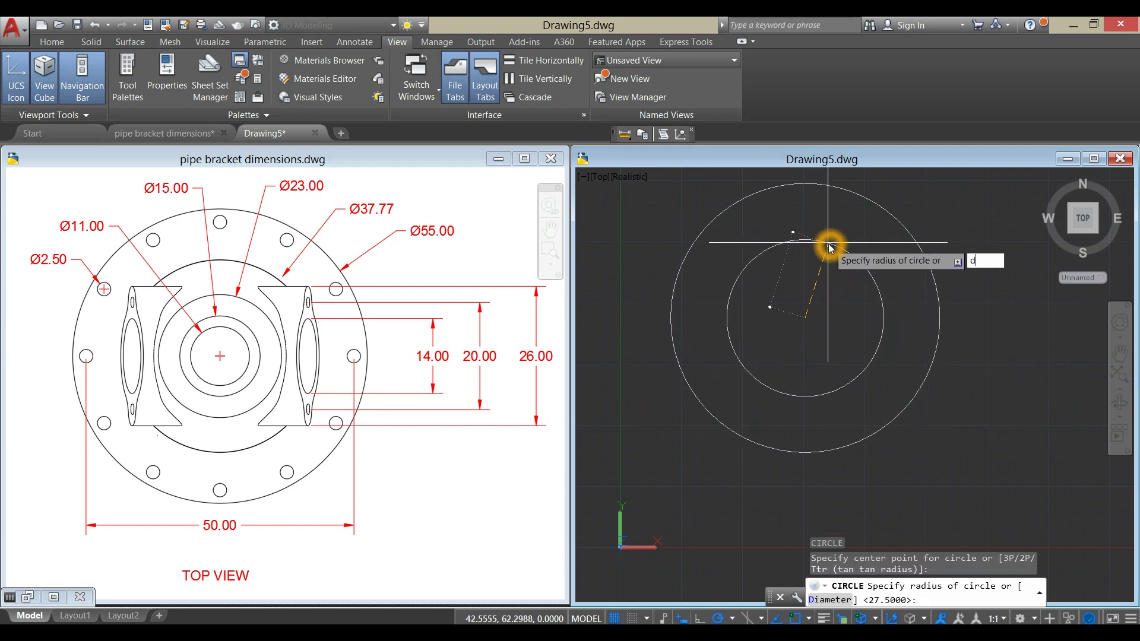
key(Return)
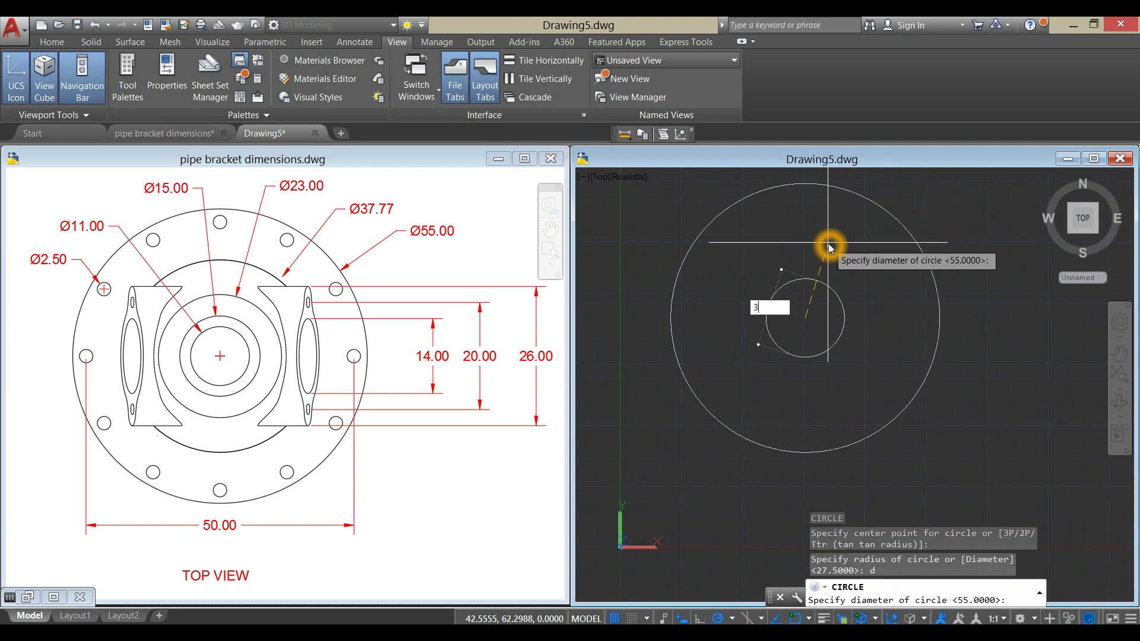
key(Return)
- Draw another circle with a diameter of 23 at the same centre as the two existing circles
right_click(830, 246)
click(850, 251)
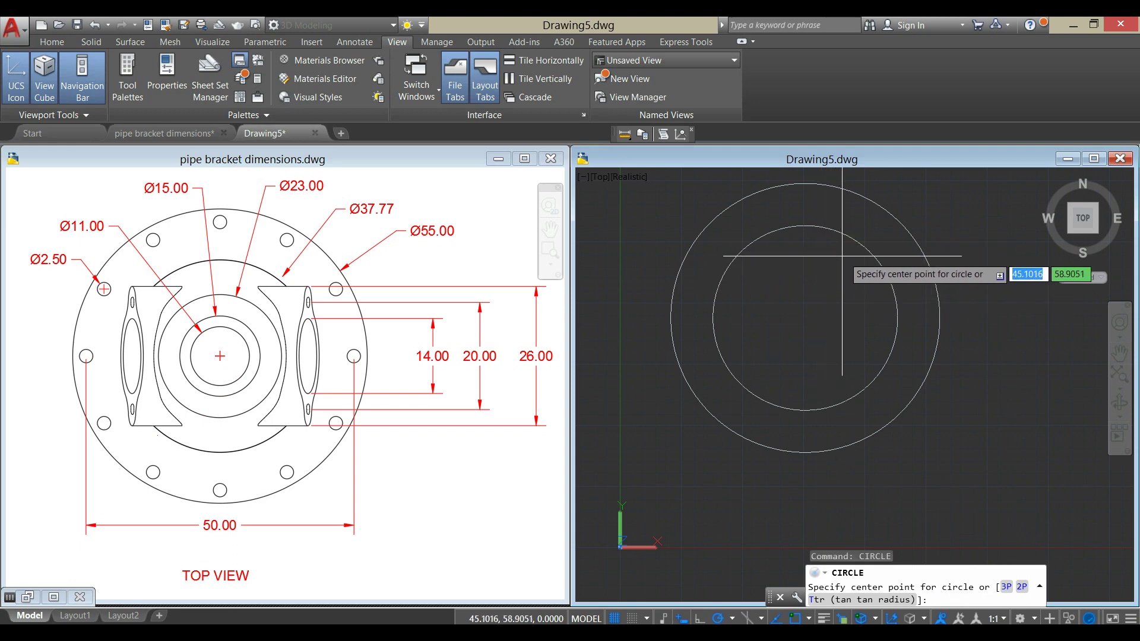
click(806, 319)
key(Return)
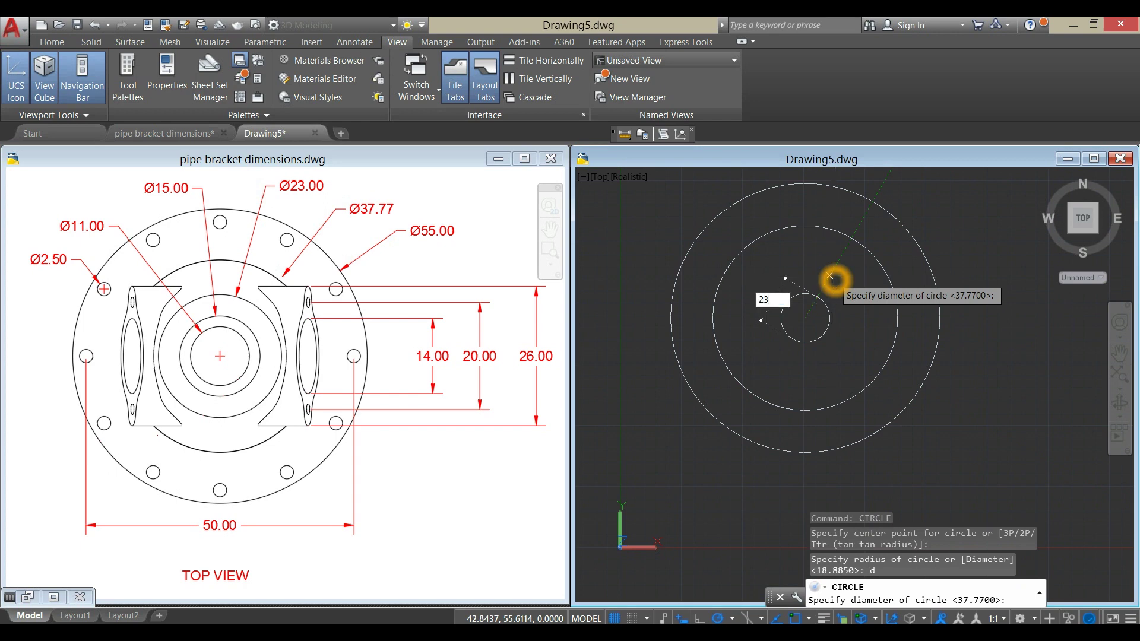
key(Return)
- Draw a circle with a diameter of 15 at the common centre of the existing circles
right_click(809, 283)
click(837, 289)
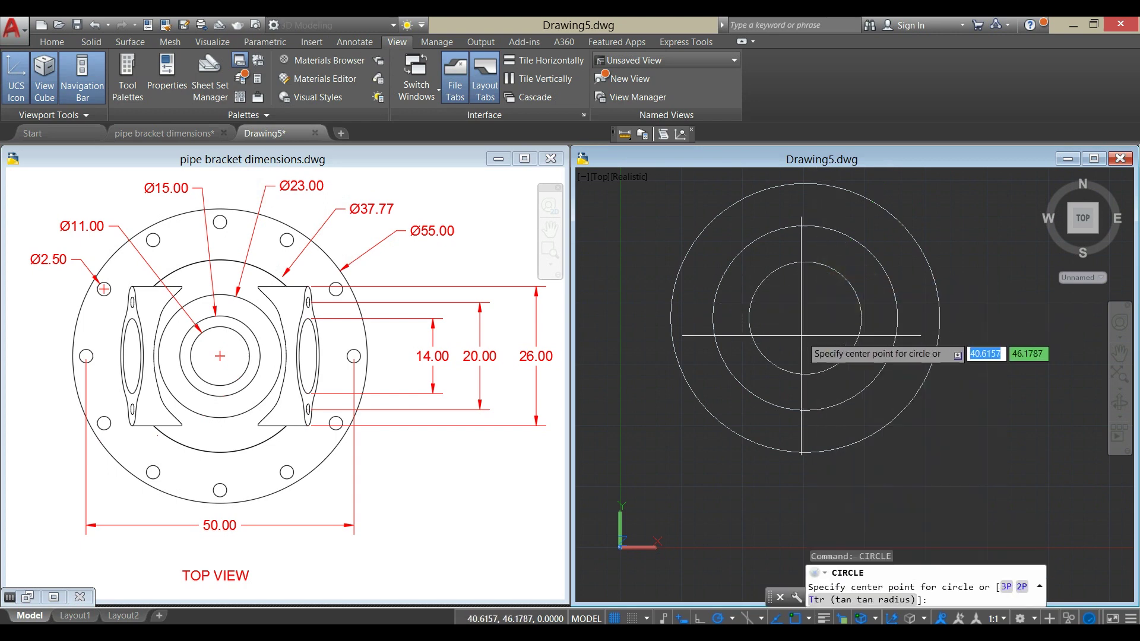
click(805, 318)
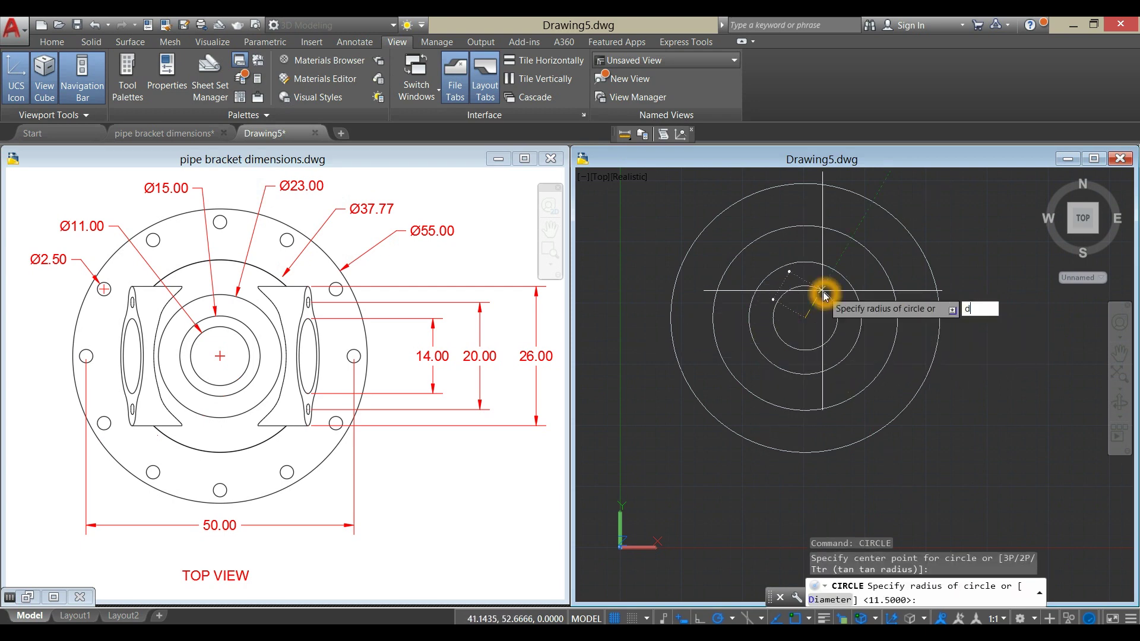
key(Return)
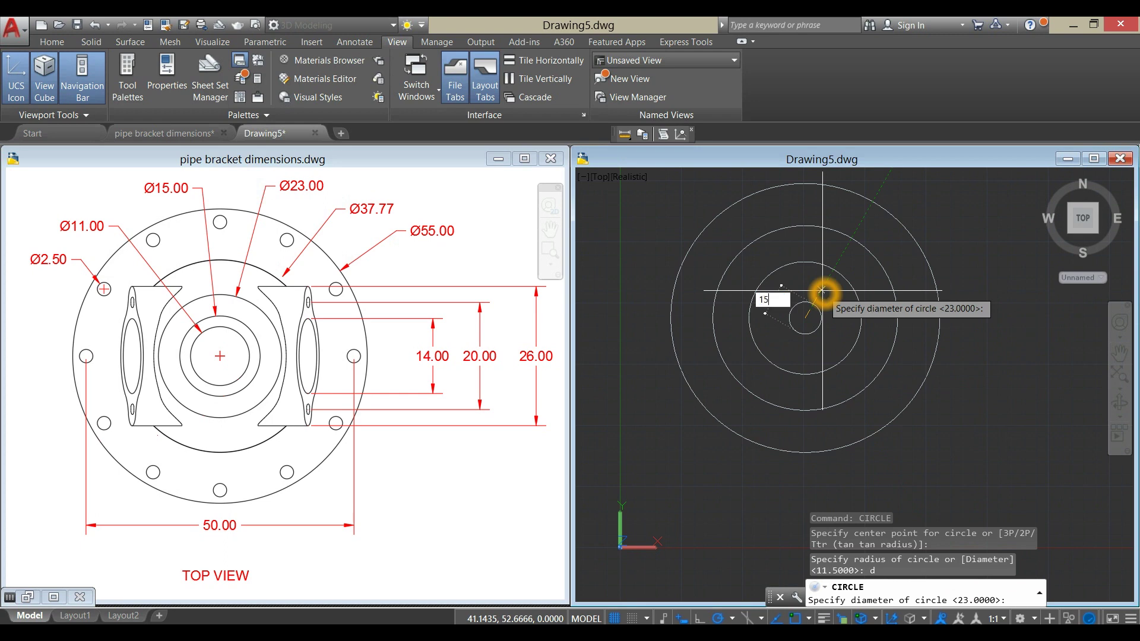
key(Return)
- Draw the innermost concentric circle with a diameter of 11
right_click(820, 299)
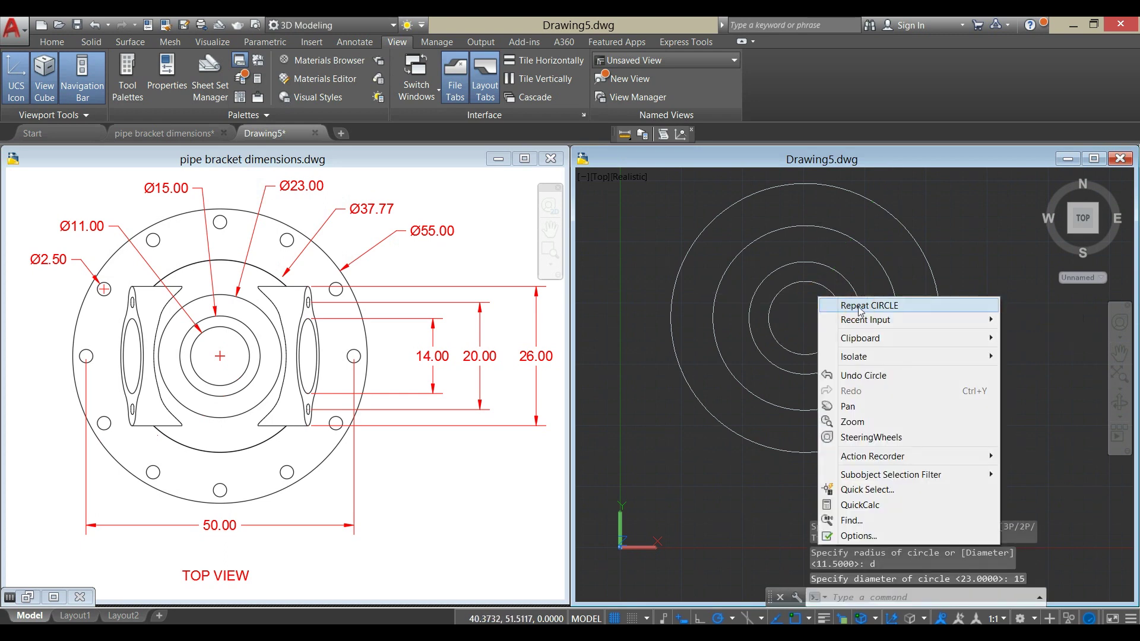
click(858, 305)
click(809, 318)
text(d)
key(Return)
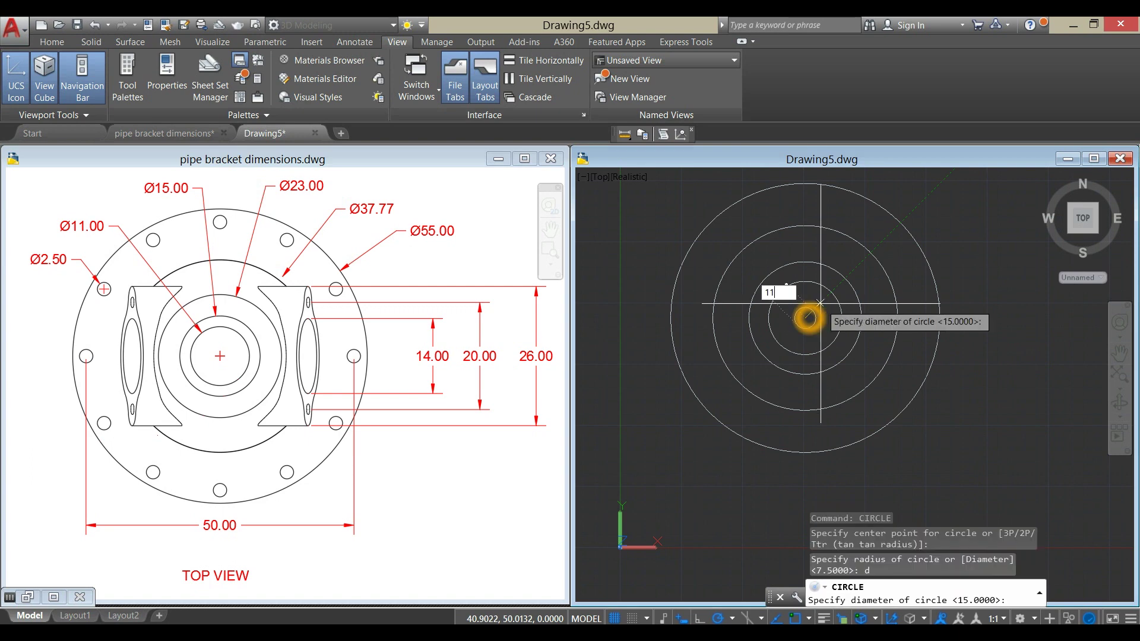
text(11)
key(Return)
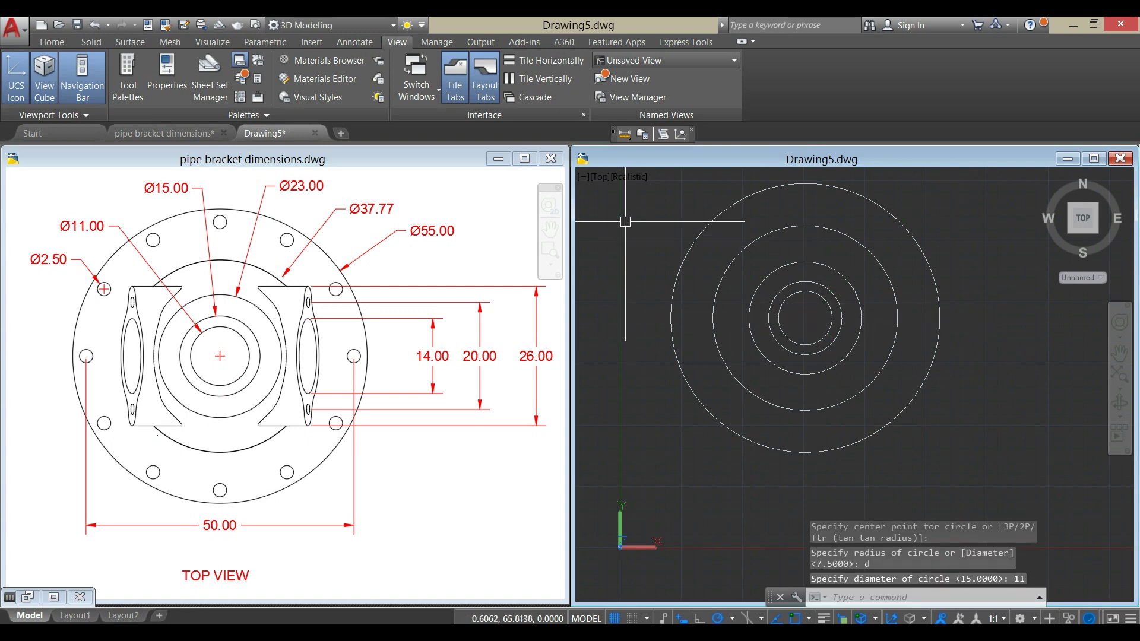
- Switch the model to the SW Isometric view and widen its drawing window beside the reference
click(629, 178)
click(597, 177)
click(604, 180)
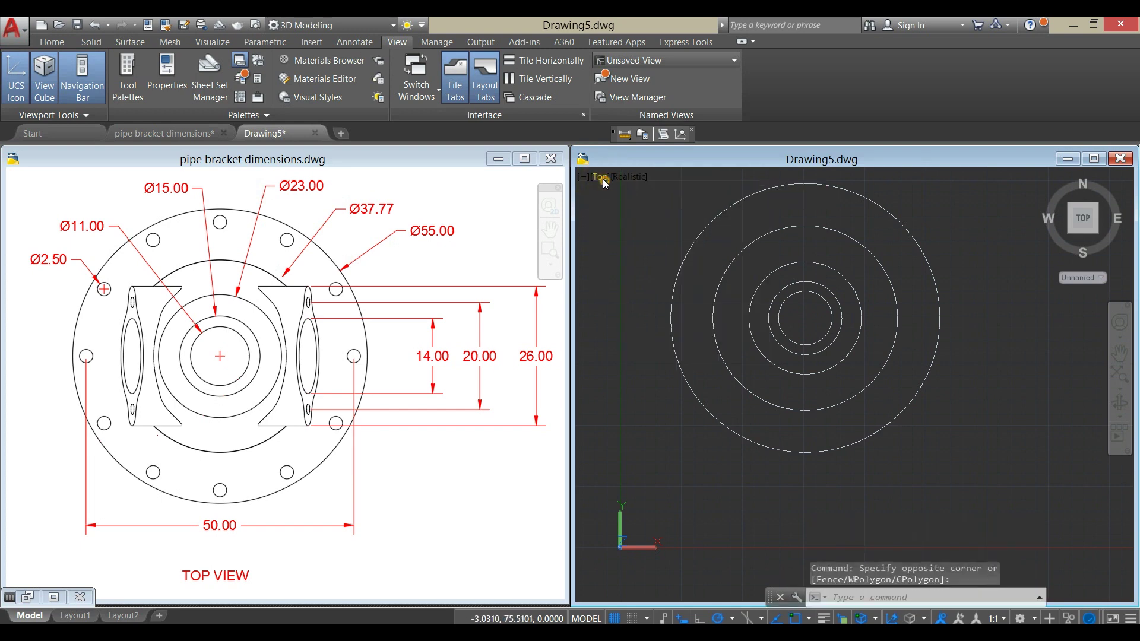
click(604, 179)
click(641, 295)
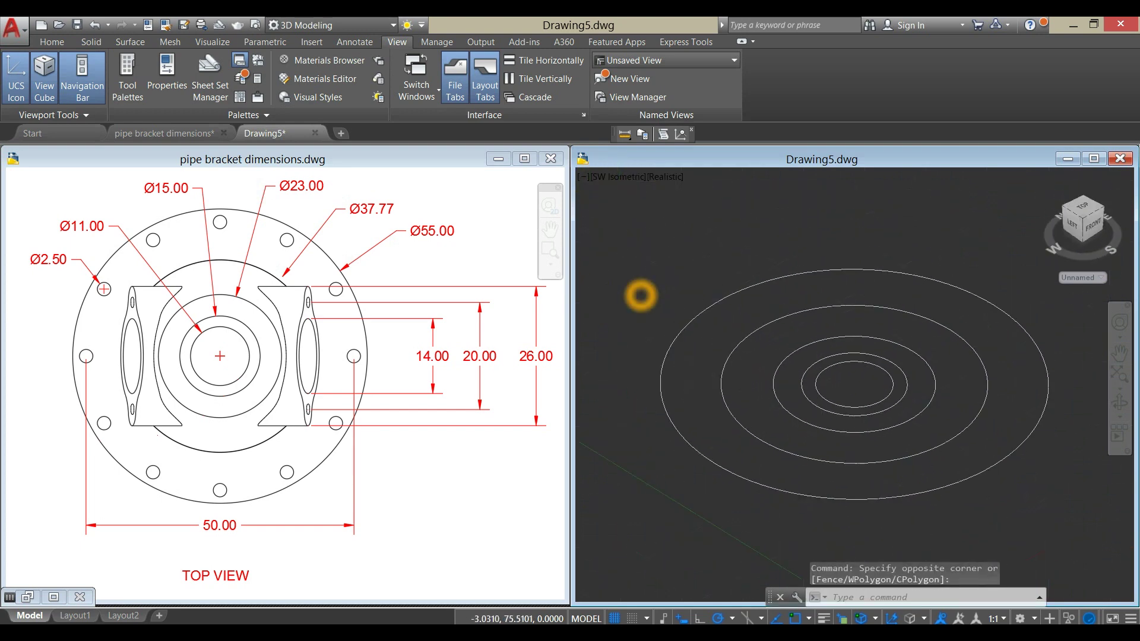
mouse_move(564, 284)
mouse_down()
mouse_move(445, 311)
mouse_move(574, 293)
mouse_move(453, 318)
mouse_up()
click(555, 412)
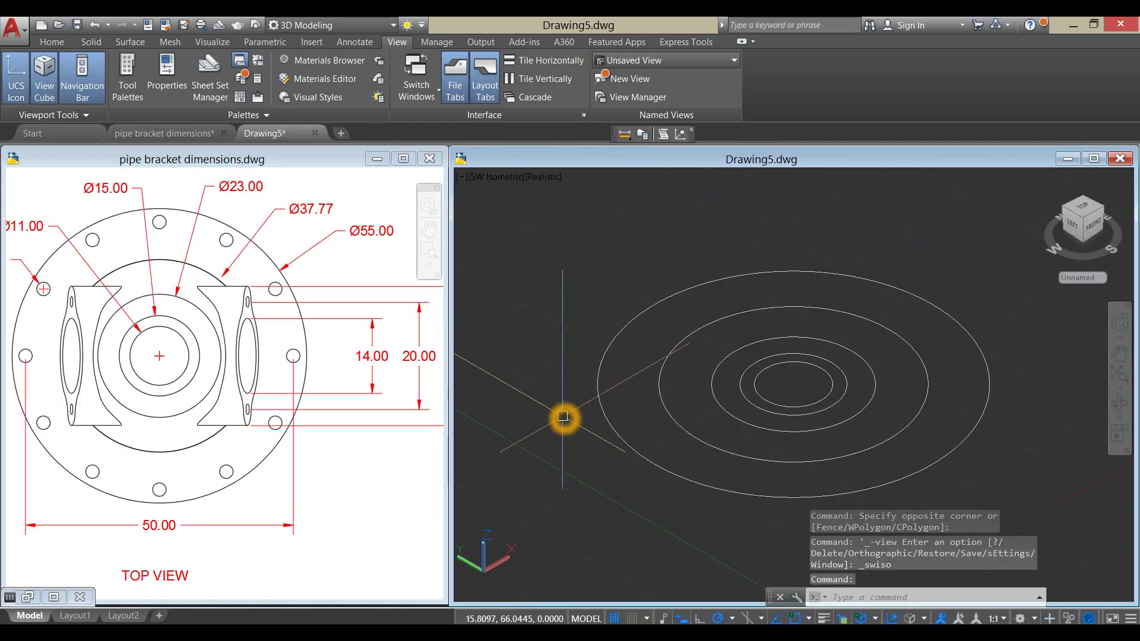
scroll(570, 399, down, 3)
key(Escape)
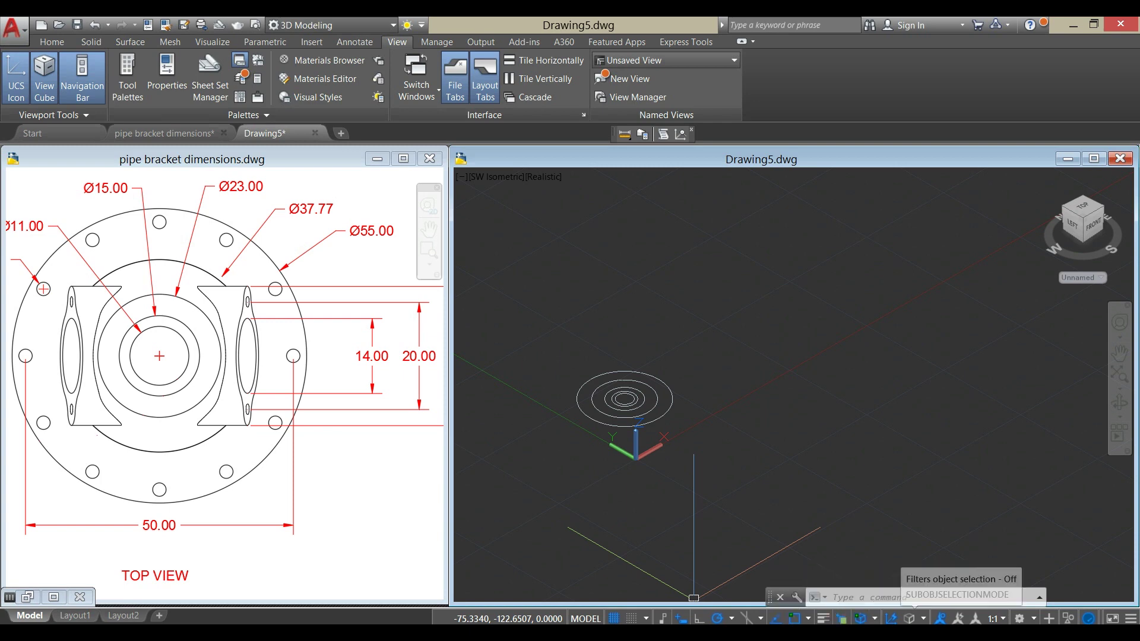
click(764, 479)
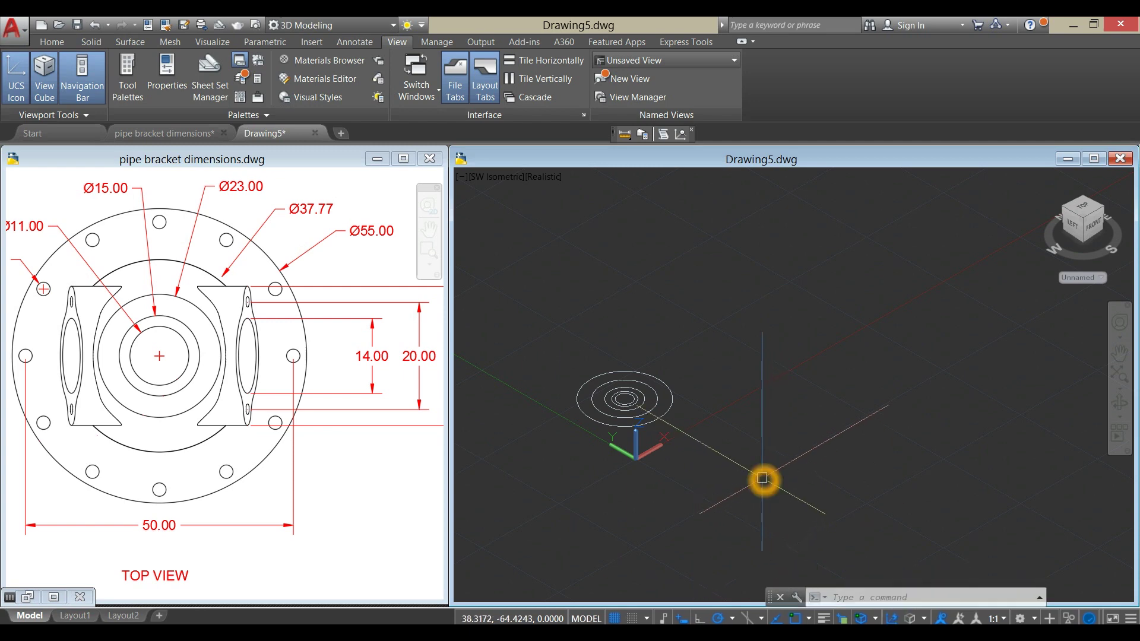
mouse_move(719, 433)
middle_down()
mouse_move(830, 438)
mouse_move(782, 438)
middle_up()
- Examine the front view in the pipe bracket dimensions drawing for the bracket's overall height and upper collar dimensions
click(315, 525)
scroll(321, 510, down, 2)
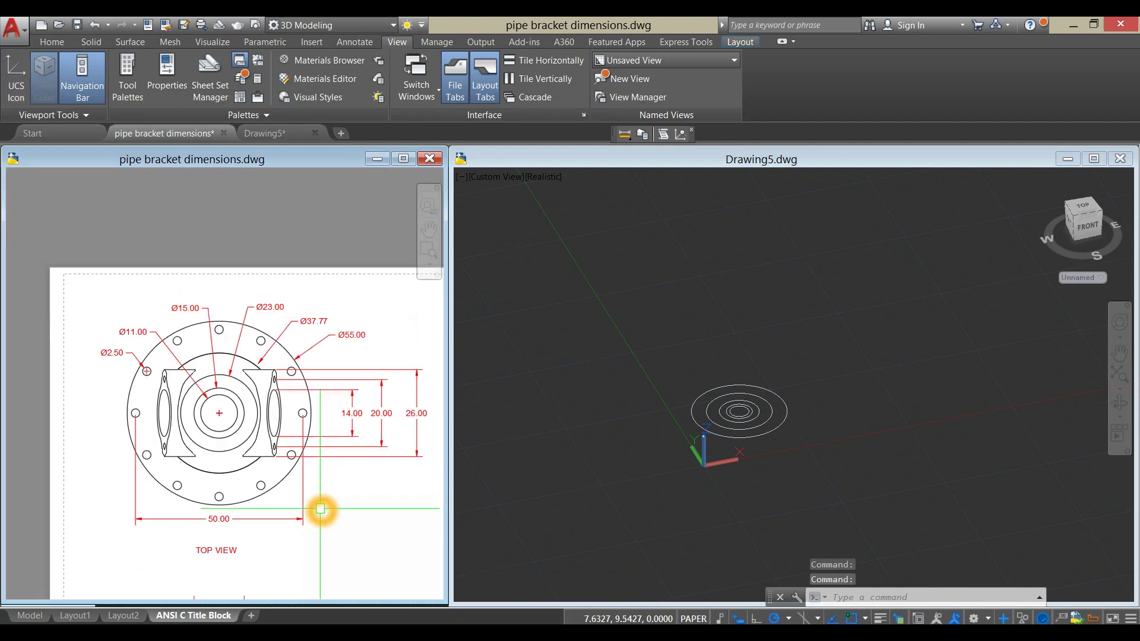
middle_drag(320, 510, 288, 368)
scroll(285, 496, up, 3)
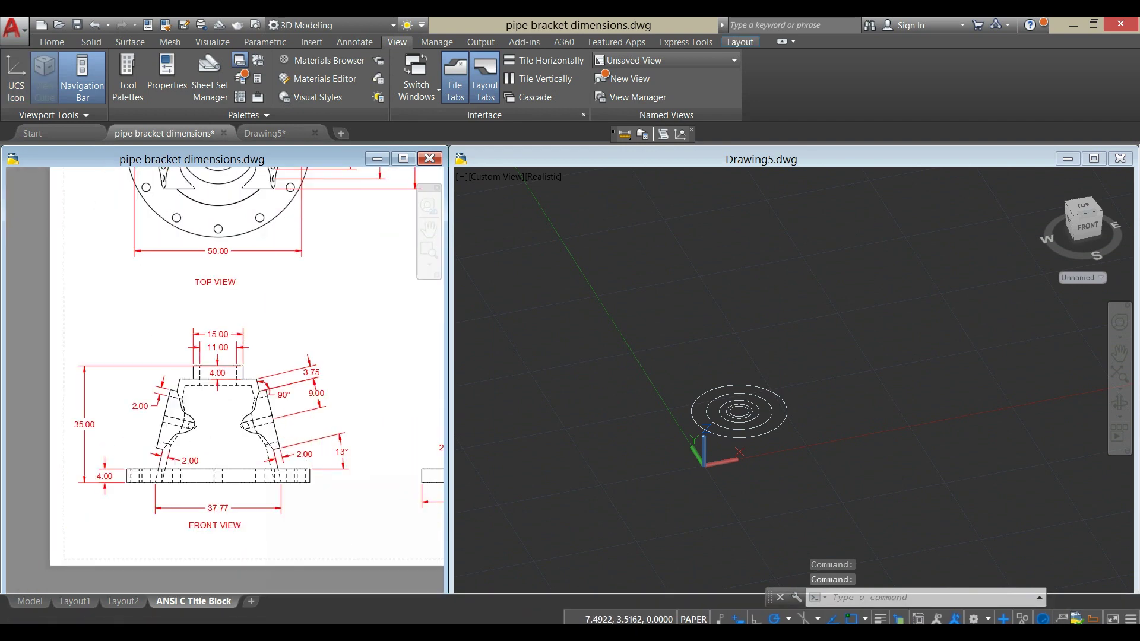
middle_drag(299, 458, 308, 475)
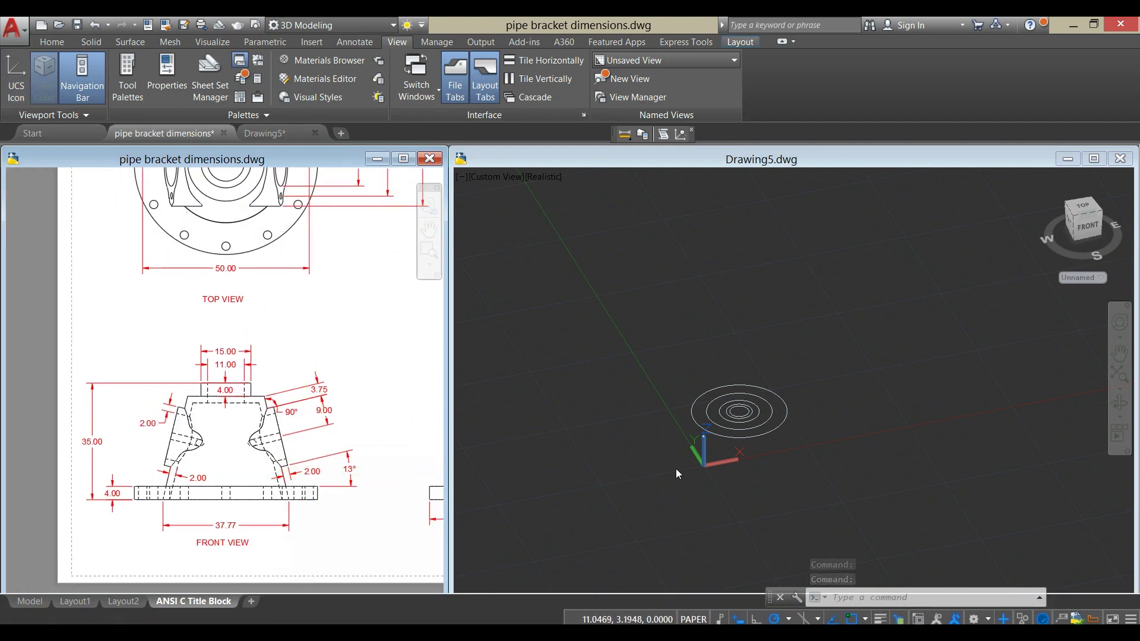
click(753, 479)
scroll(777, 432, up, 4)
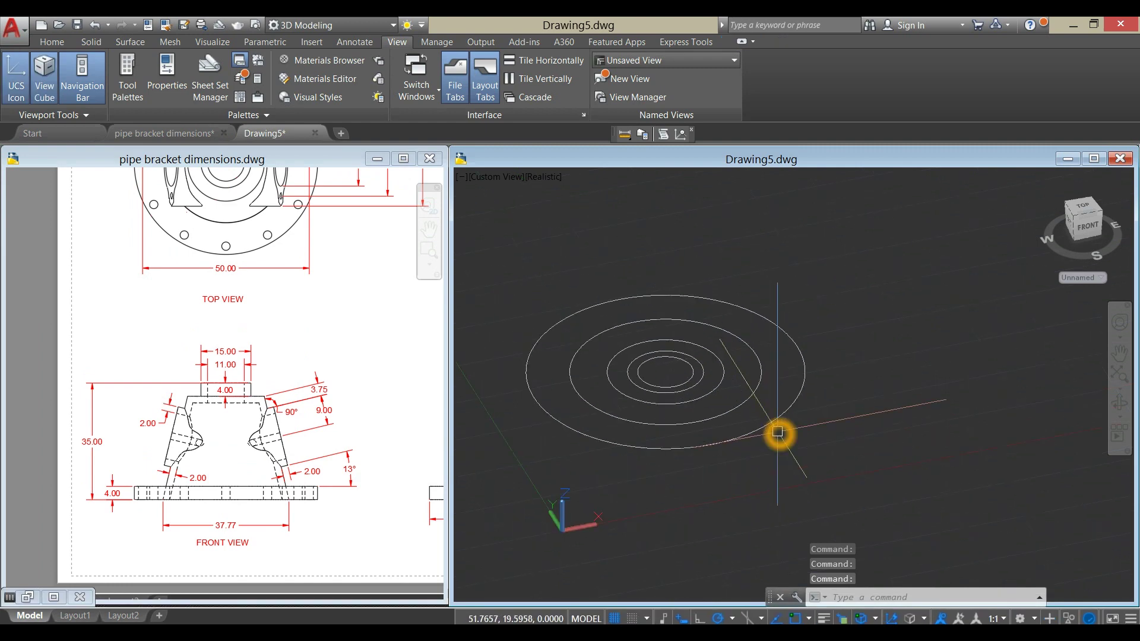
click(107, 462)
scroll(84, 446, up, 4)
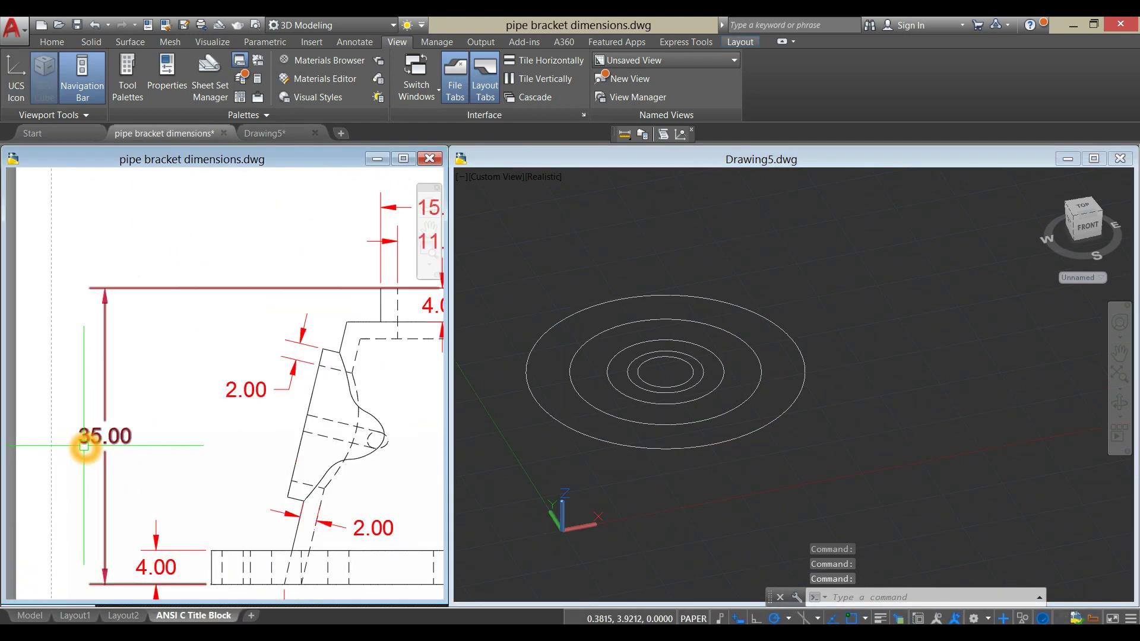
scroll(84, 446, down, 3)
click(641, 445)
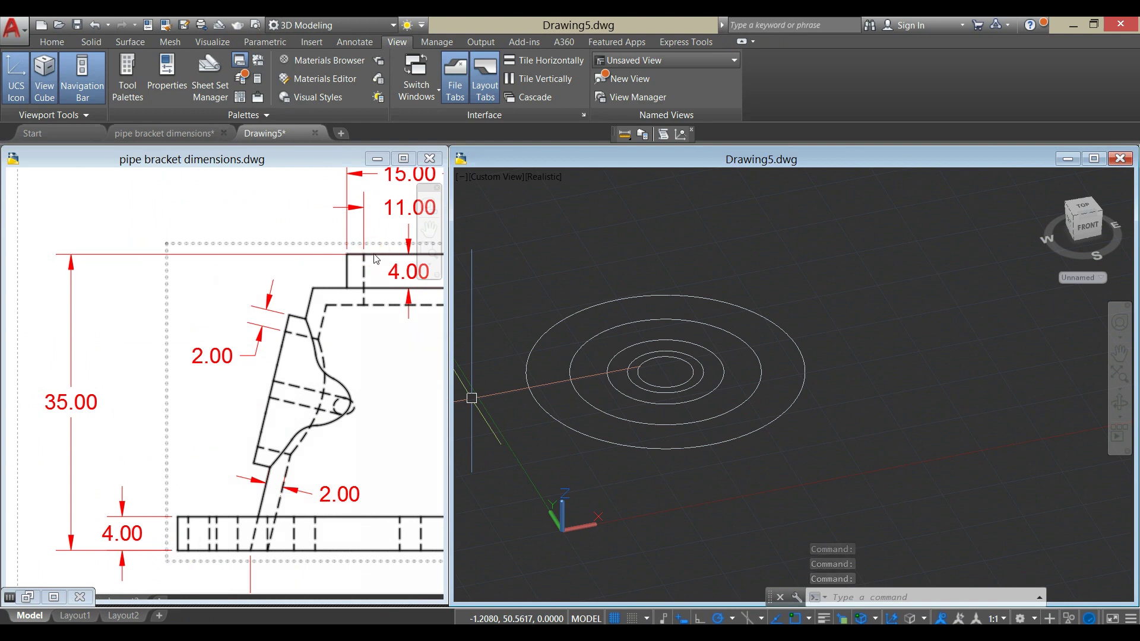
click(364, 382)
scroll(356, 374, down, 4)
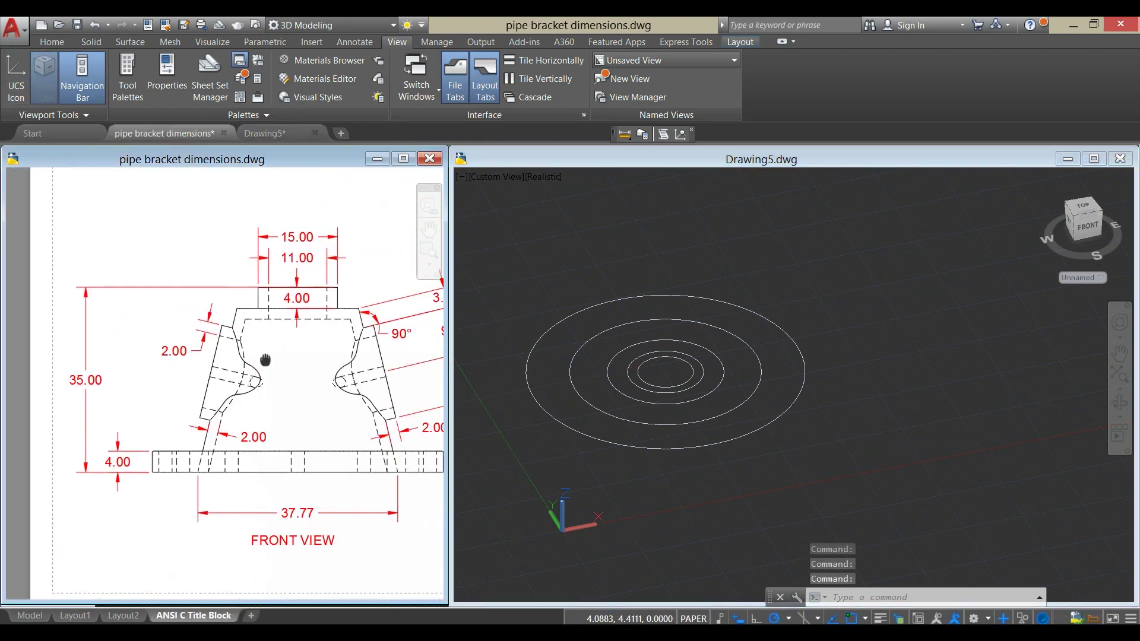
- Move the three inner circles, diameters 23, 15 and 11, 35 units straight up along the Z axis
click(860, 357)
shift+middle_drag(809, 402, 804, 394)
scroll(682, 378, up, 2)
click(809, 412)
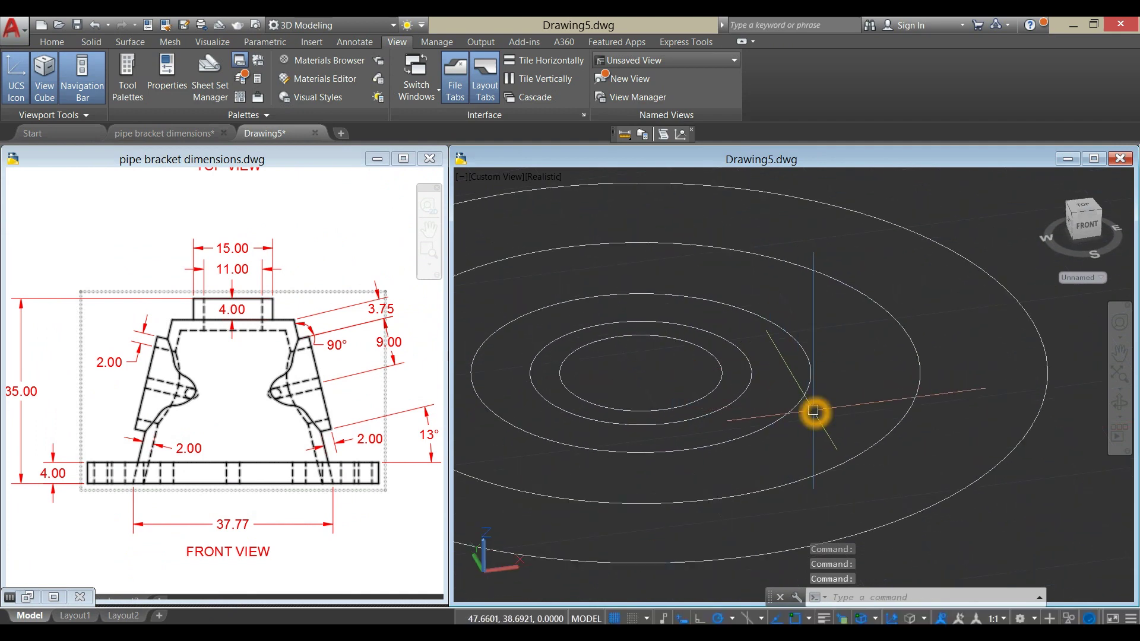
click(666, 348)
scroll(666, 348, down, 3)
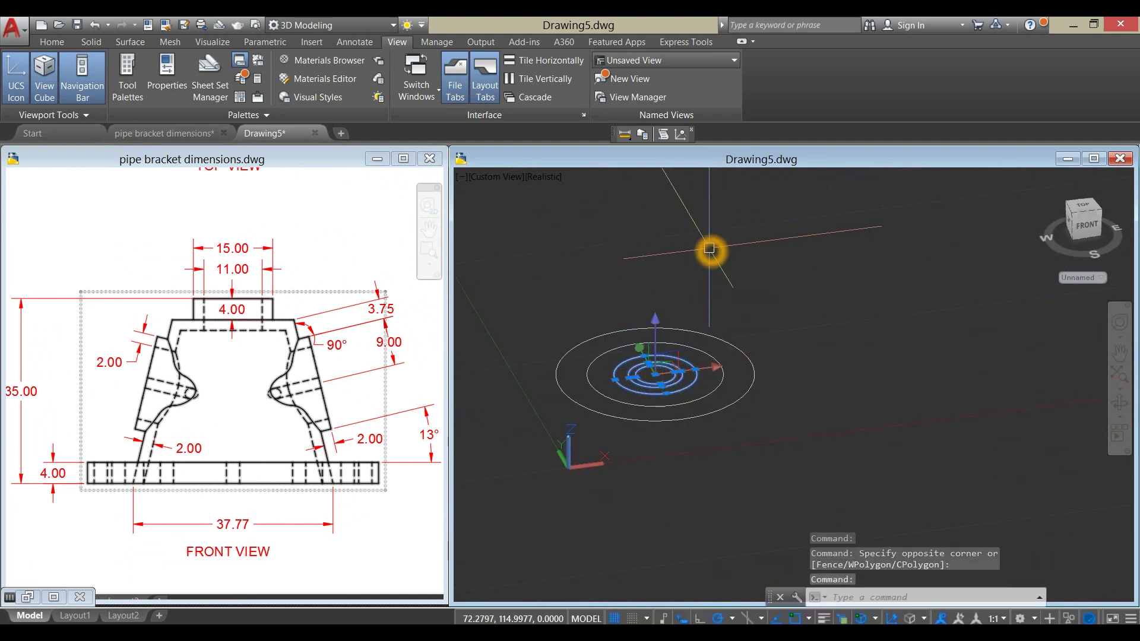
right_click(710, 249)
click(751, 342)
scroll(707, 356, up, 2)
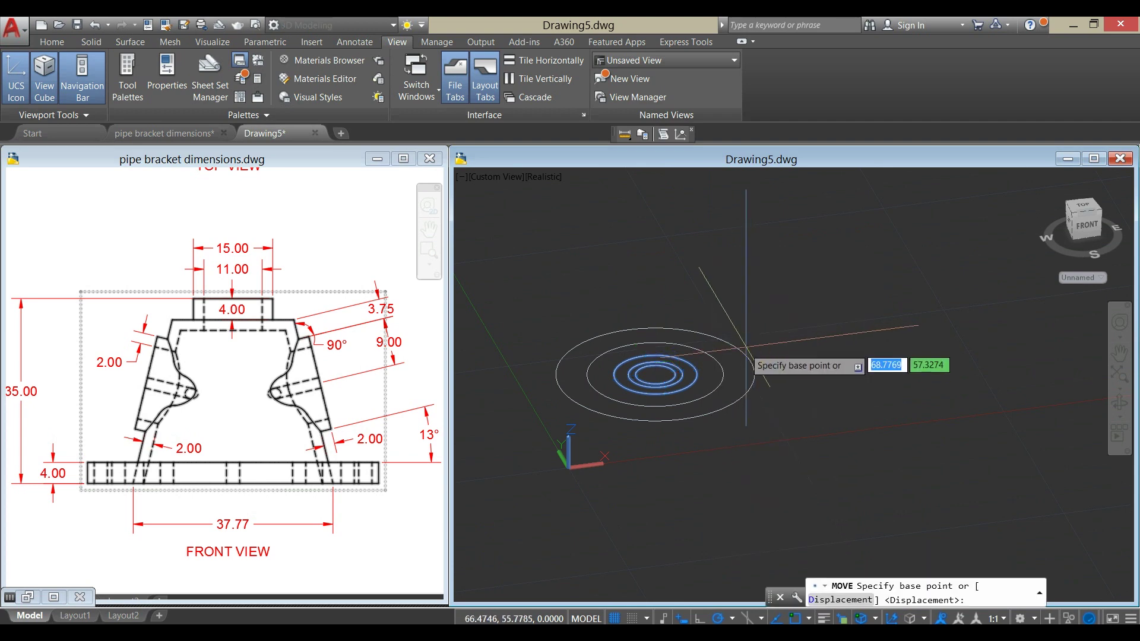
click(619, 385)
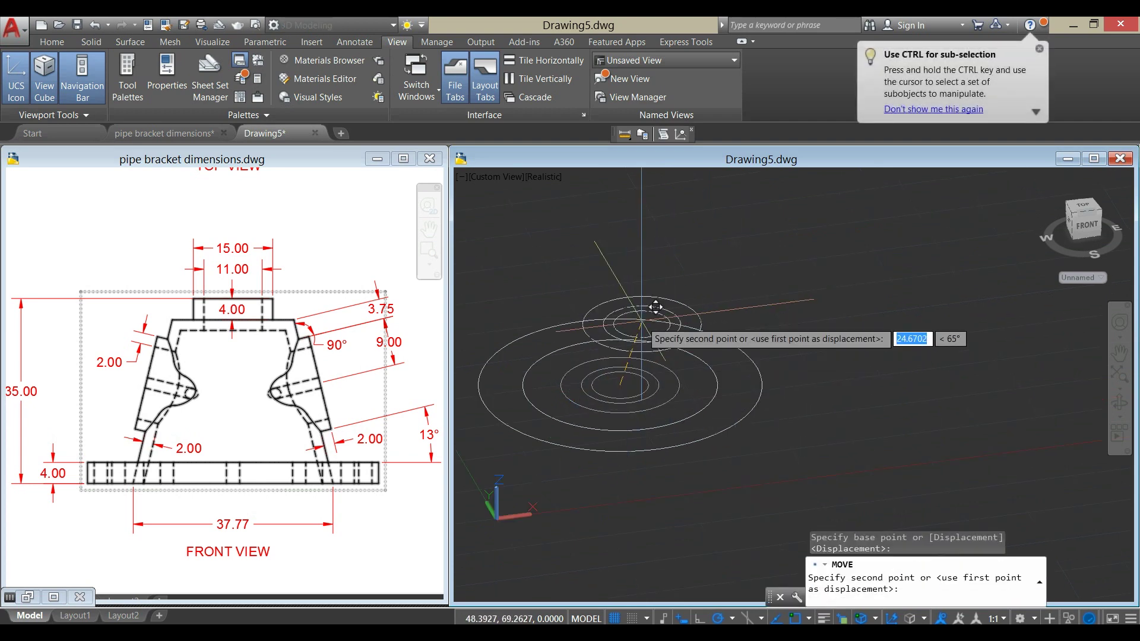
scroll(642, 310, down, 2)
scroll(642, 315, down, 2)
middle_drag(642, 314, 643, 385)
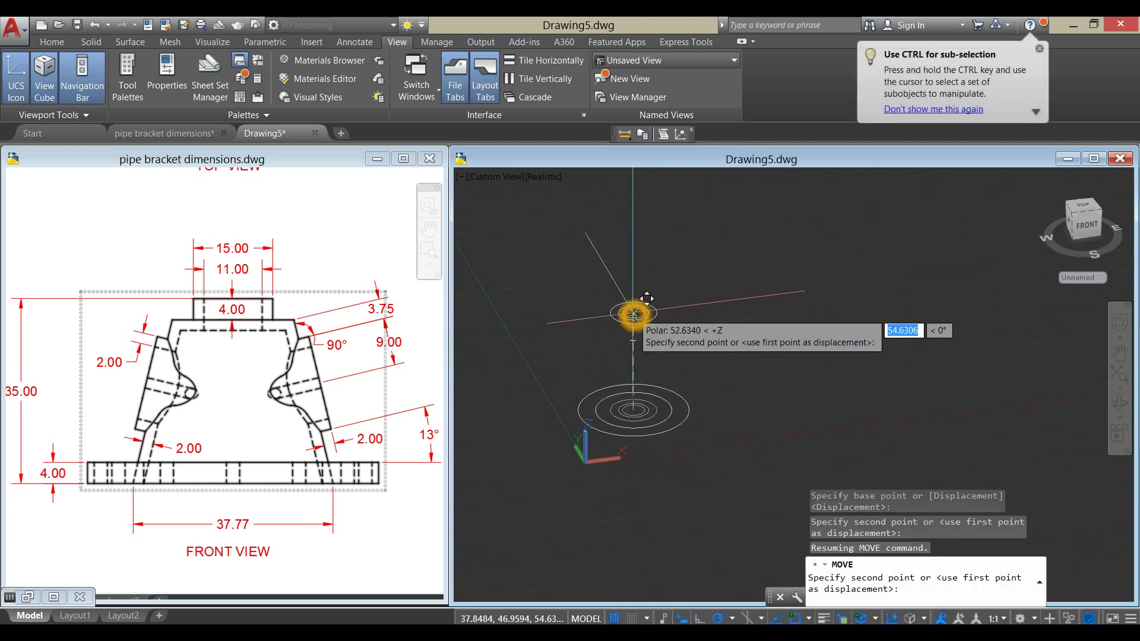
text(35)
key(Return)
- Move the 23 diameter circle 4 units straight down along Z from the other two raised circles
mouse_move(687, 338)
shift+middle_down()
mouse_move(691, 349)
mouse_move(692, 335)
shift+middle_up()
click(291, 381)
click(674, 367)
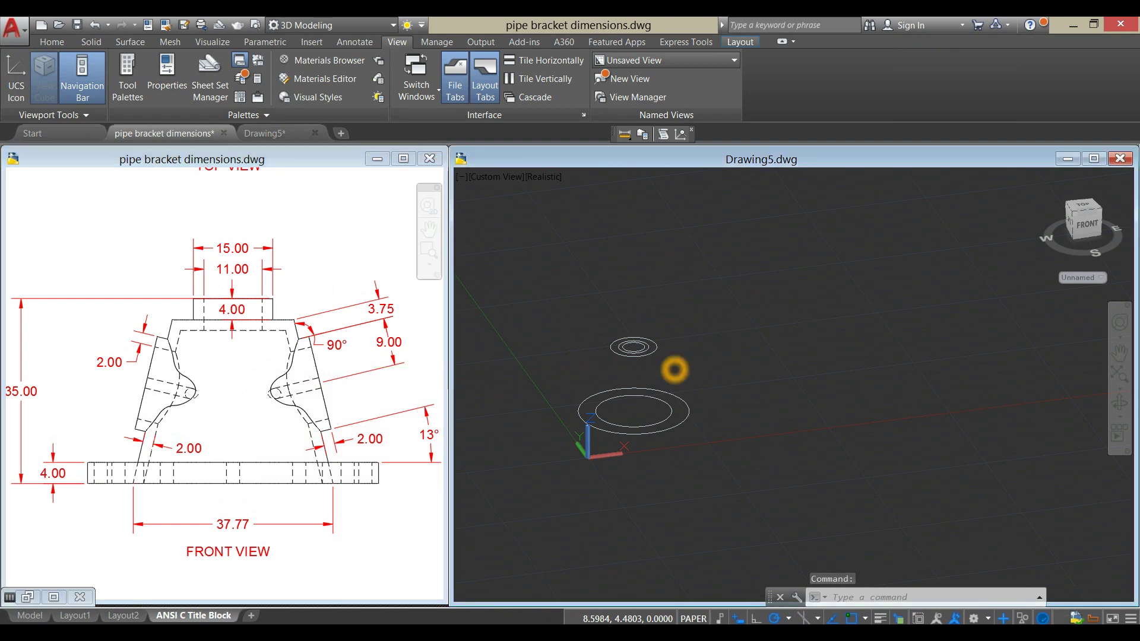
scroll(659, 354, up, 3)
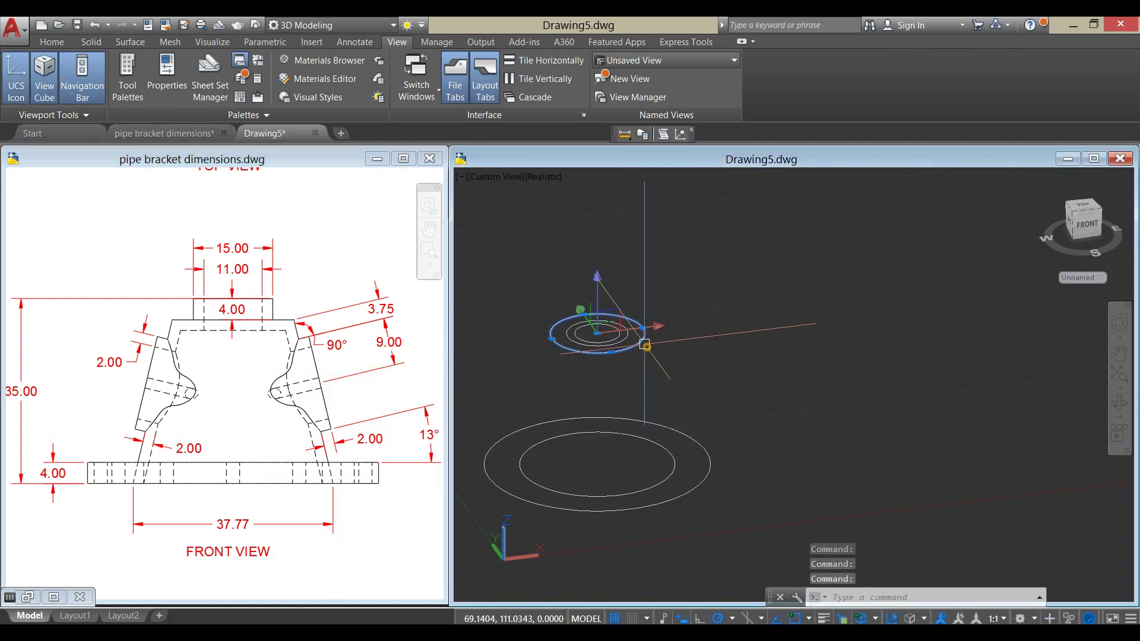
right_click(719, 282)
click(751, 371)
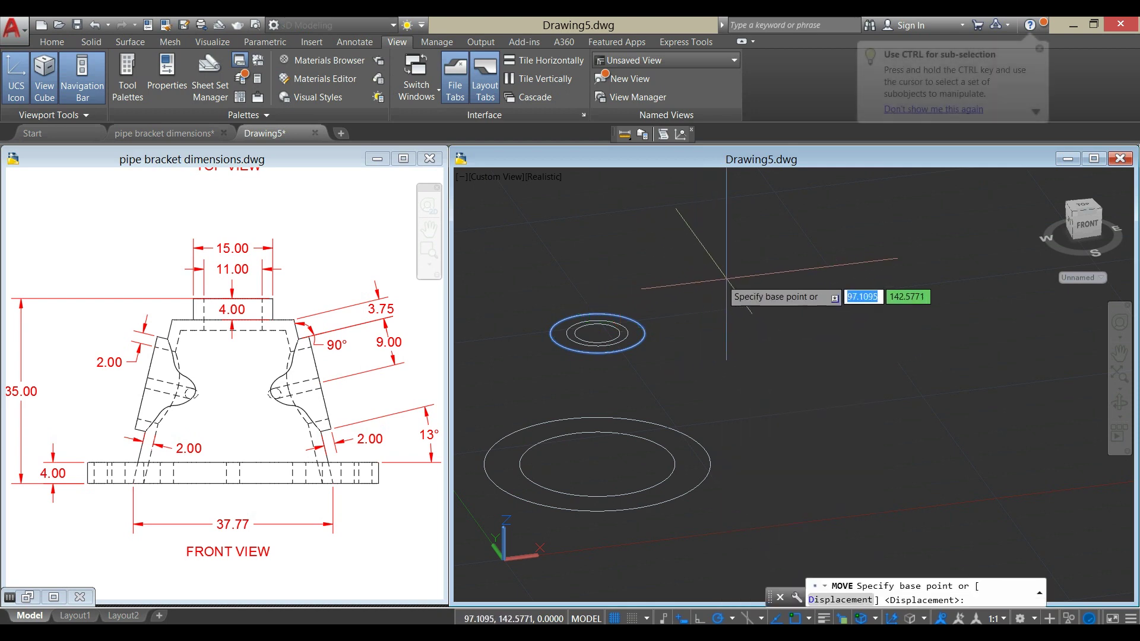
click(736, 279)
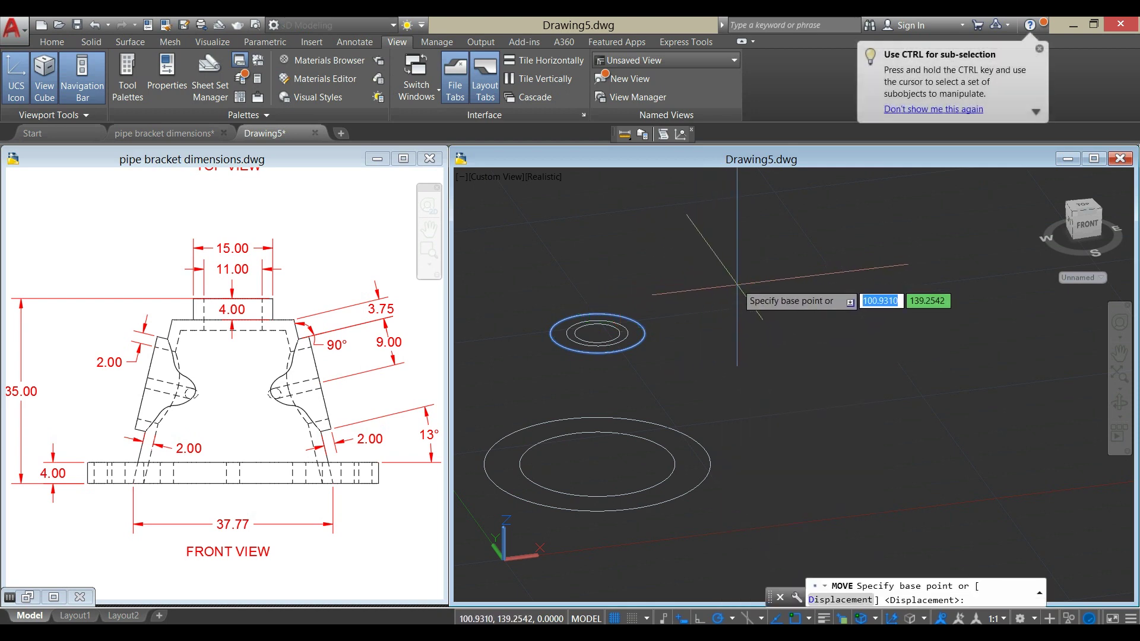
click(736, 279)
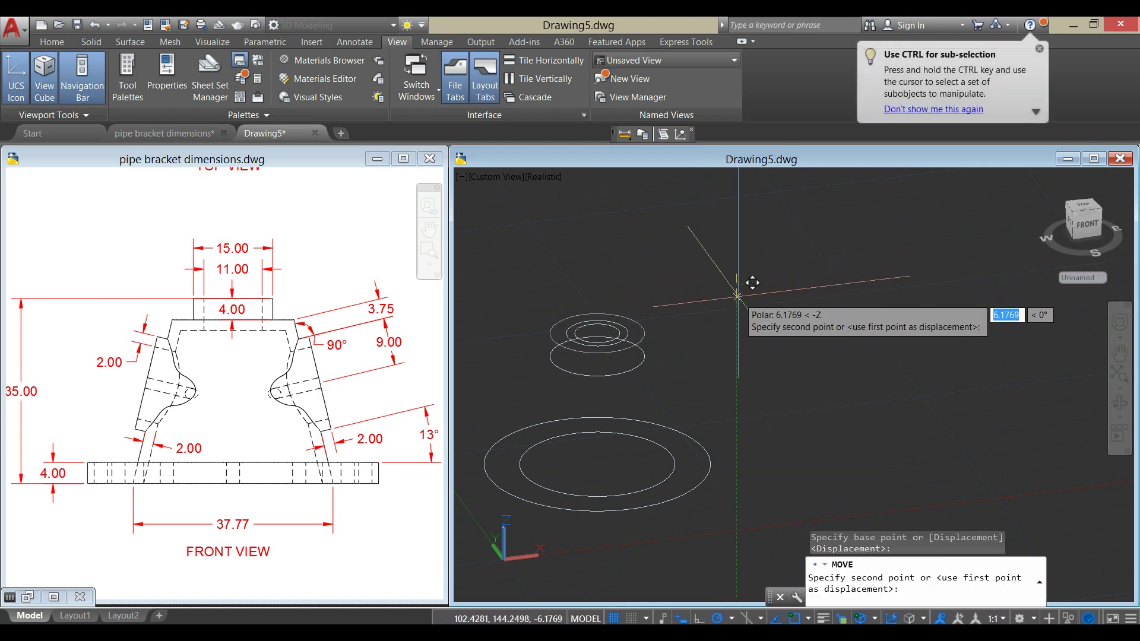
click(738, 300)
text(4)
key(Return)
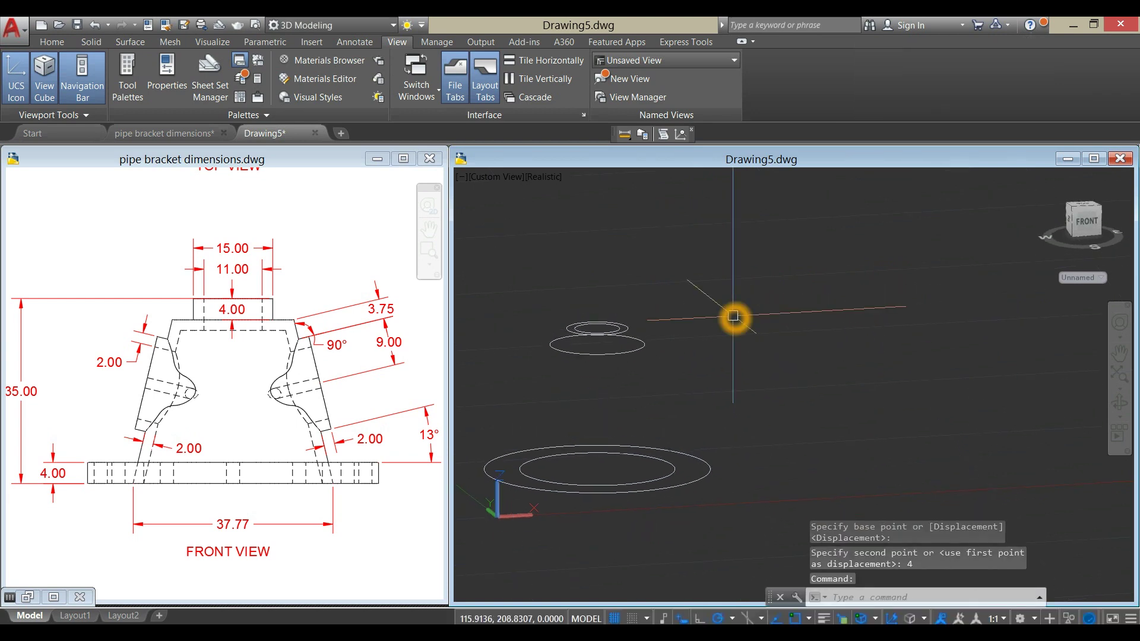
- Loft a solid body between the raised 23 diameter circle and the inner circle on the base, using cross sections only
click(277, 323)
click(274, 301)
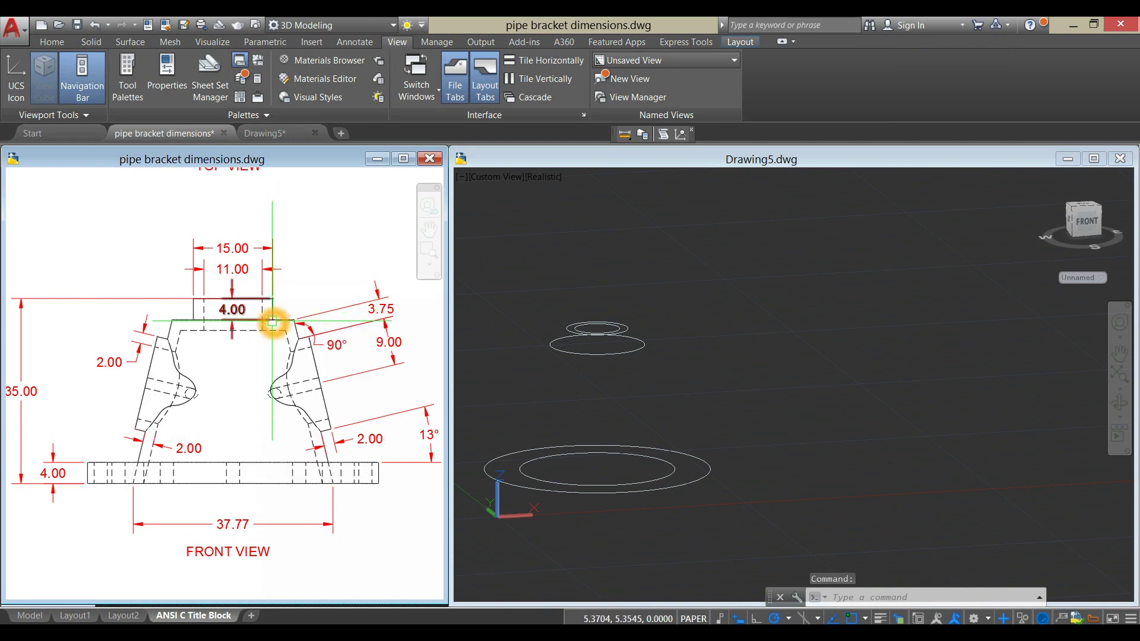
click(272, 322)
click(707, 343)
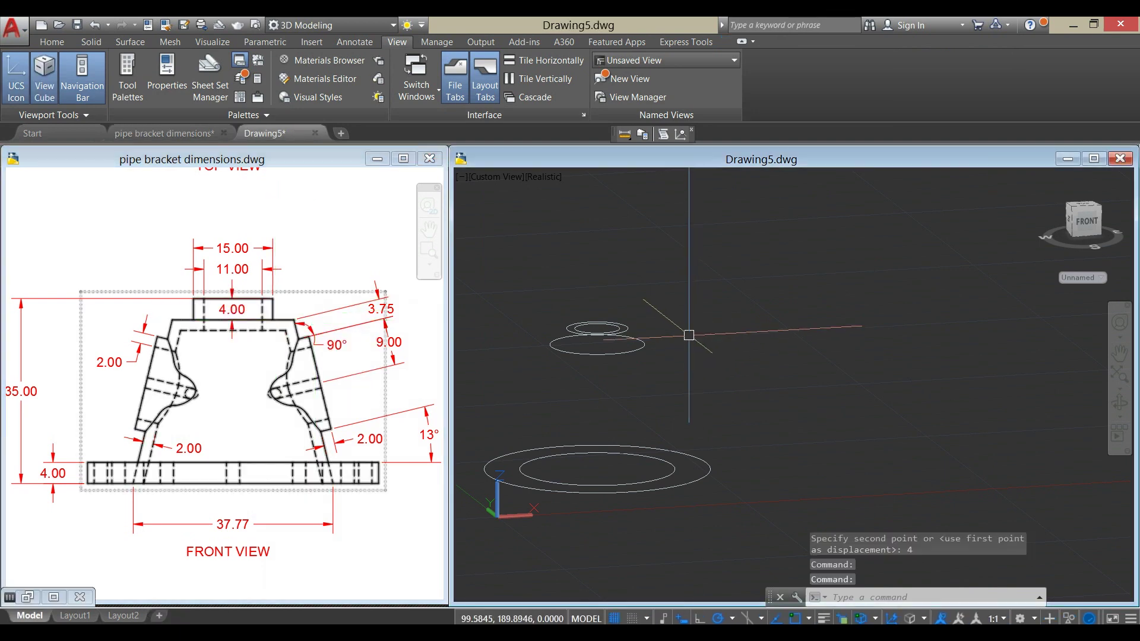
click(51, 41)
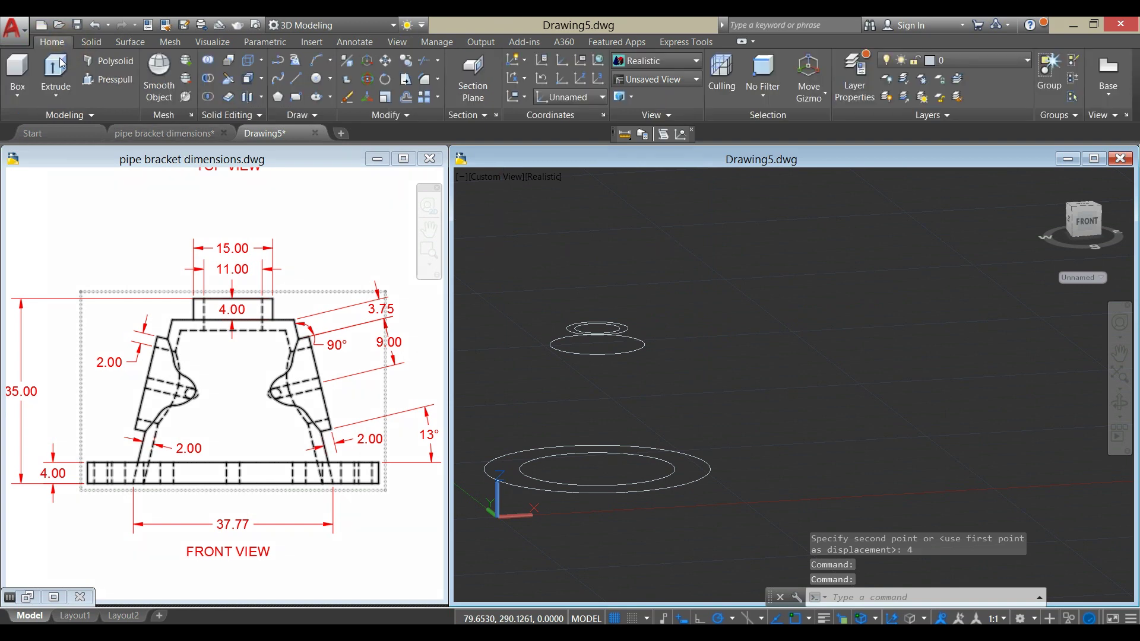
click(56, 98)
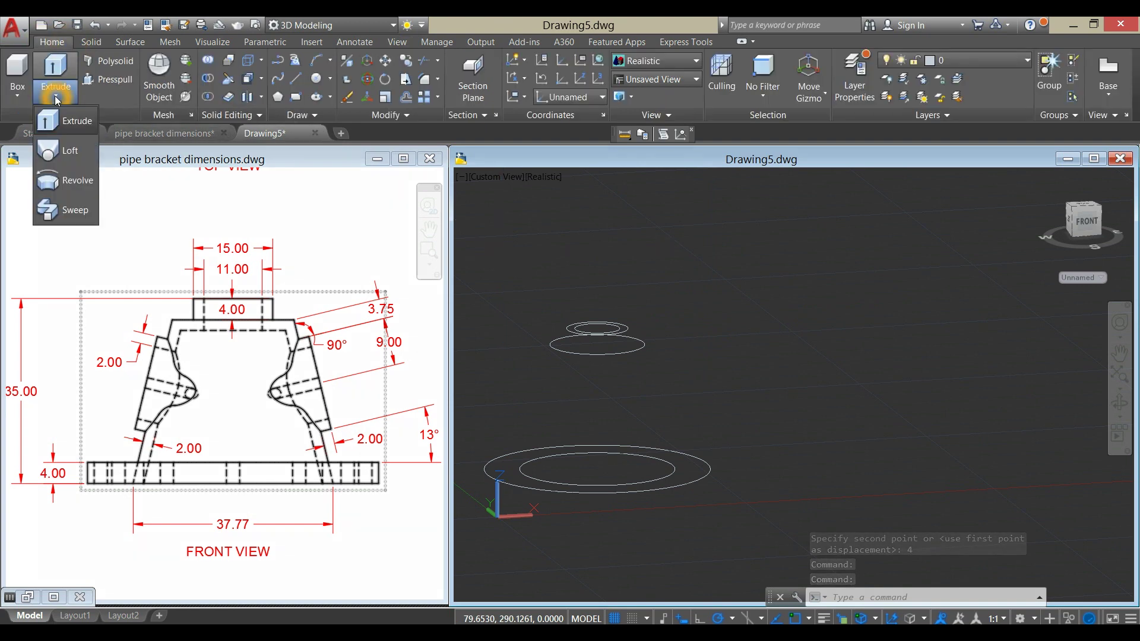
click(68, 151)
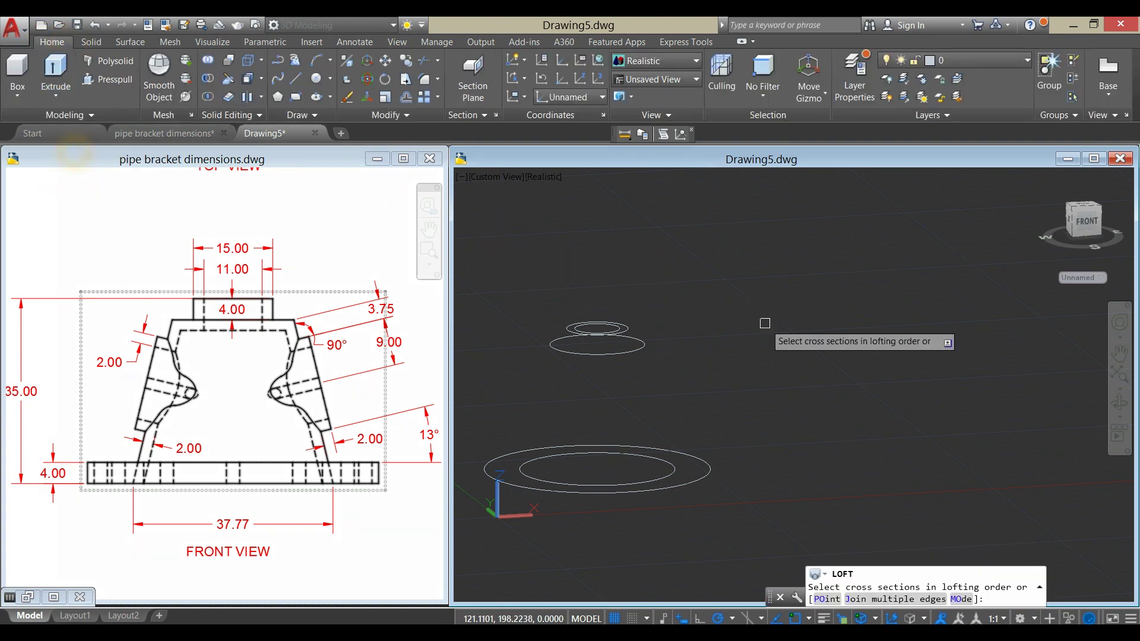
click(639, 344)
click(666, 461)
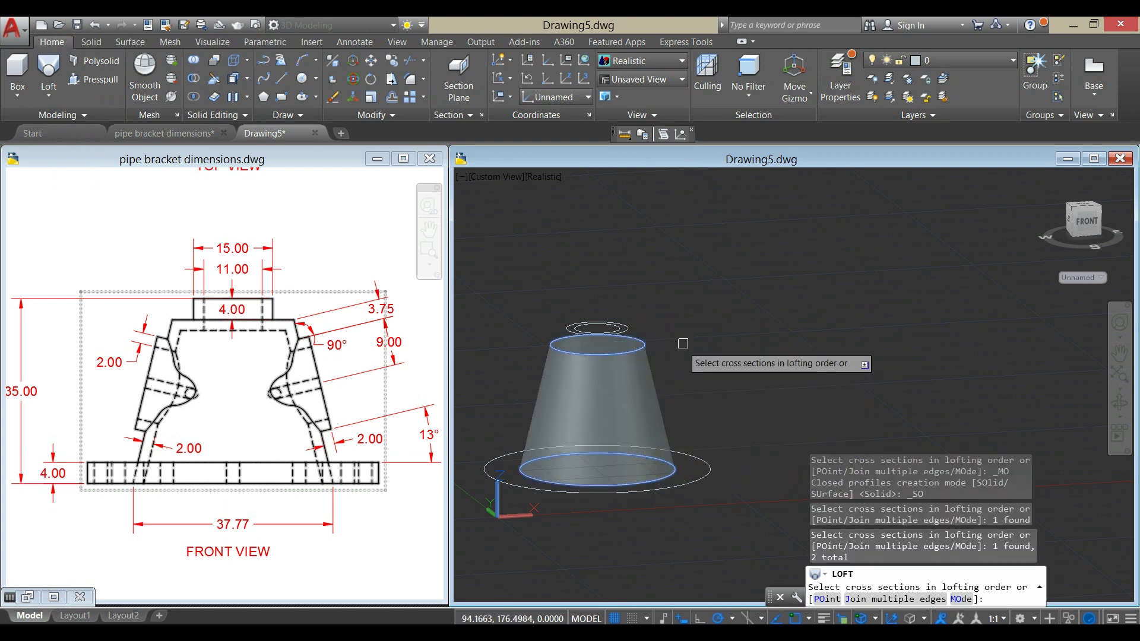
right_click(672, 313)
click(699, 327)
right_click(703, 336)
click(726, 346)
- Extrude the 15 diameter circle 4 units downward to form the collar on top of the tapered body
scroll(633, 331, up, 4)
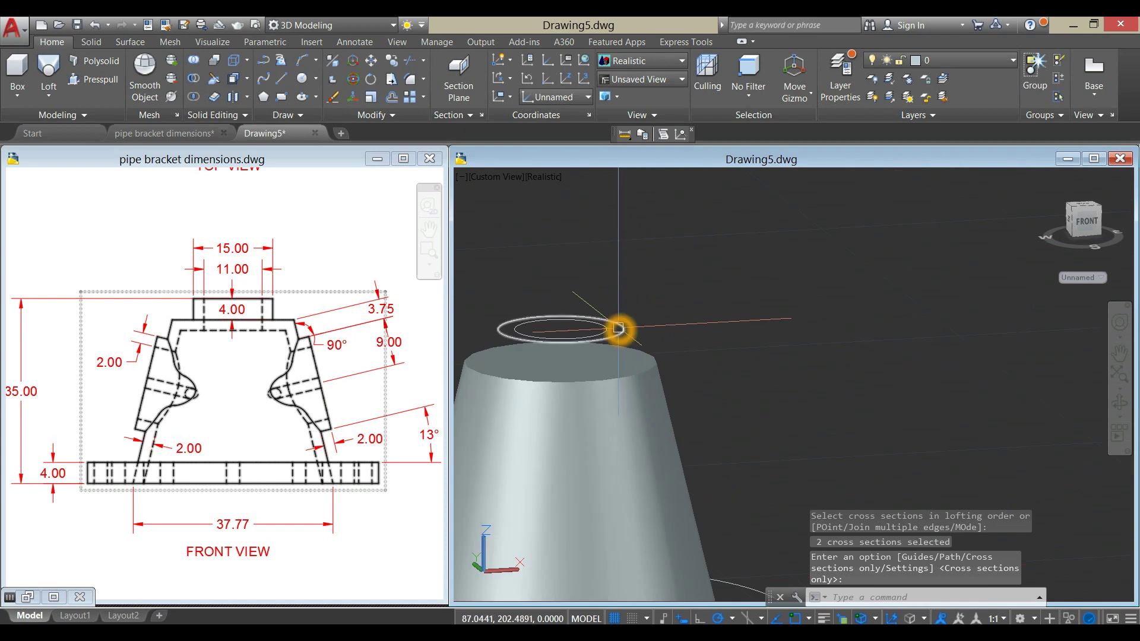
click(619, 329)
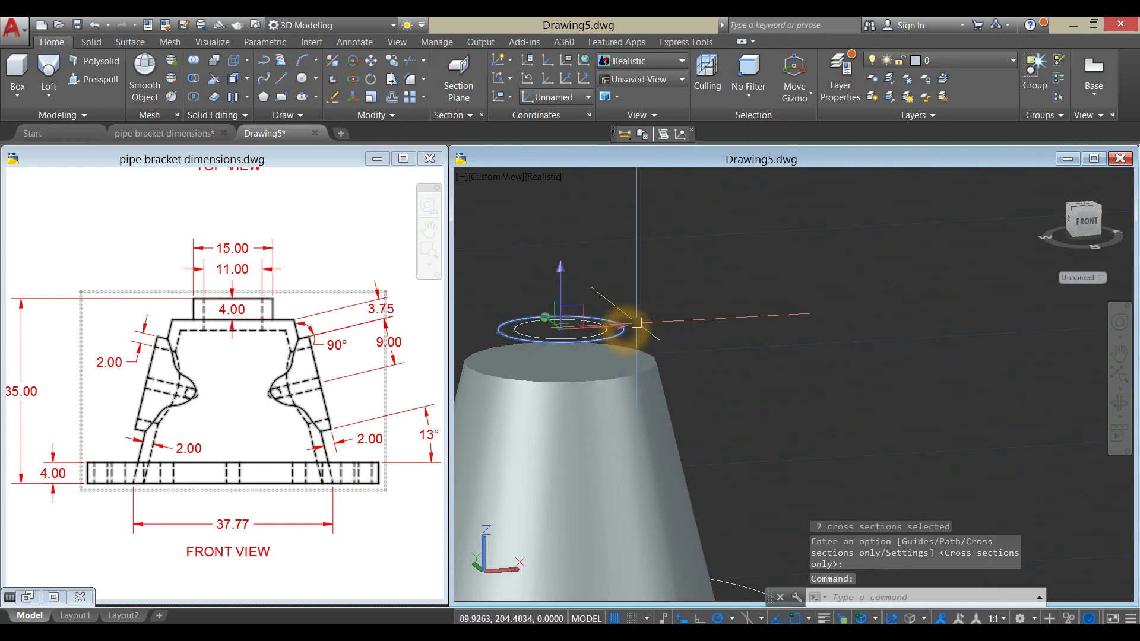
click(51, 99)
click(67, 123)
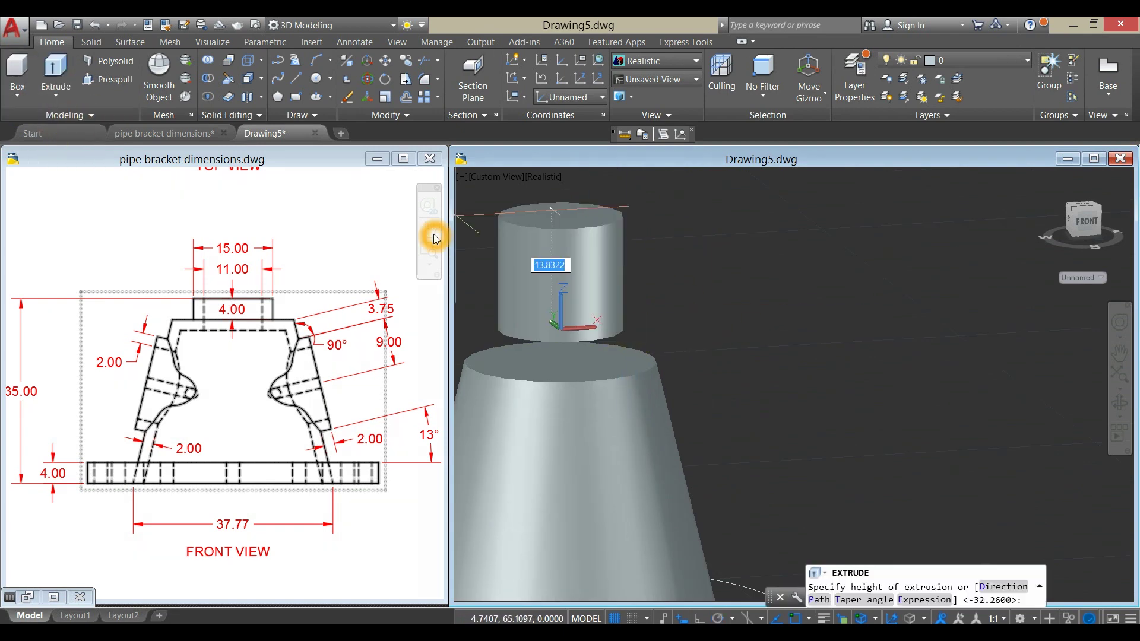
click(722, 397)
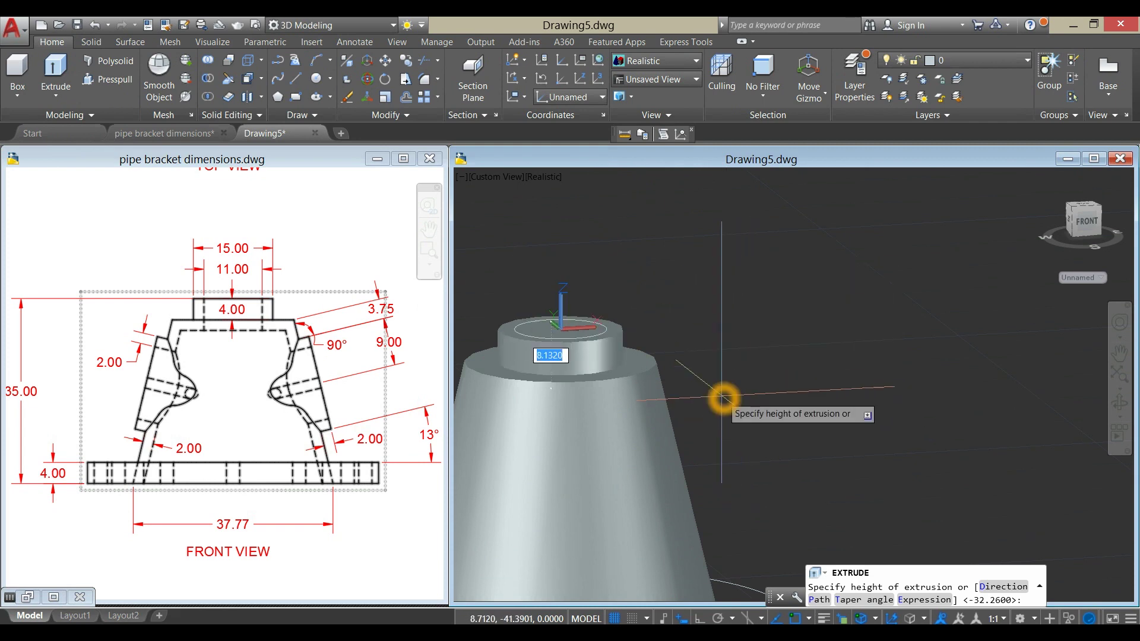
key(Return)
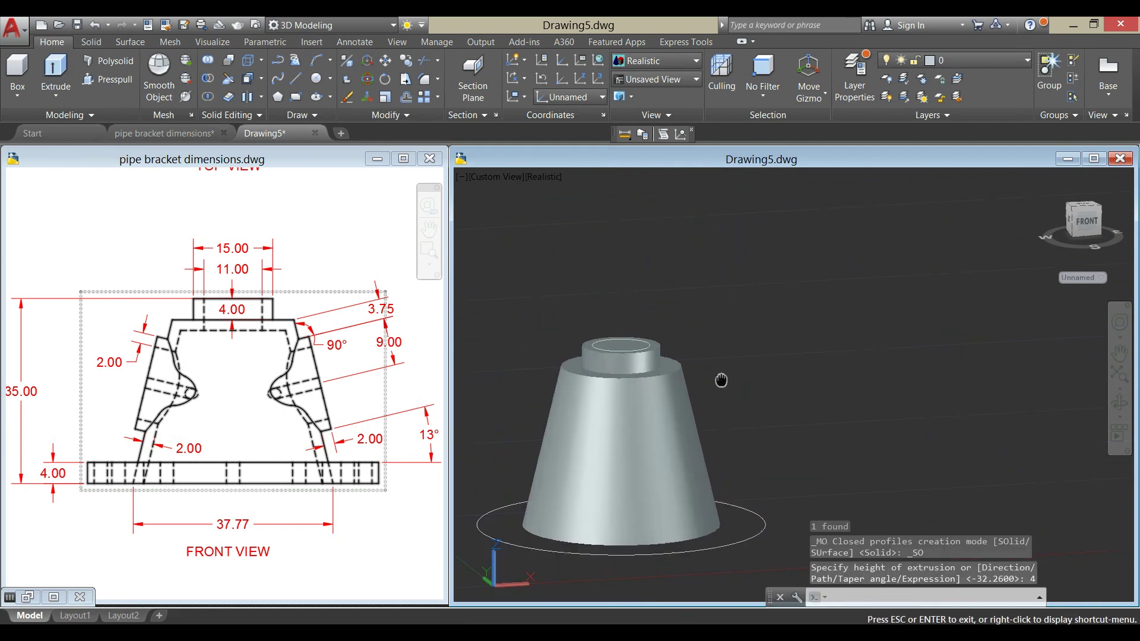
- Switch the model to the Front view and turn off the grid display
scroll(721, 383, down, 3)
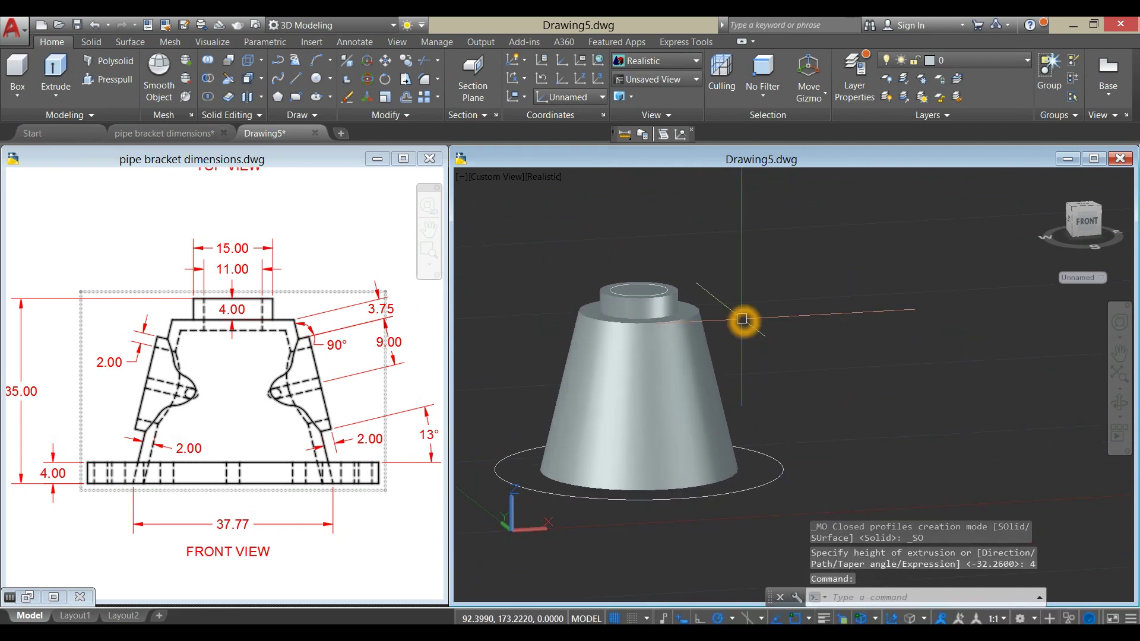
click(490, 179)
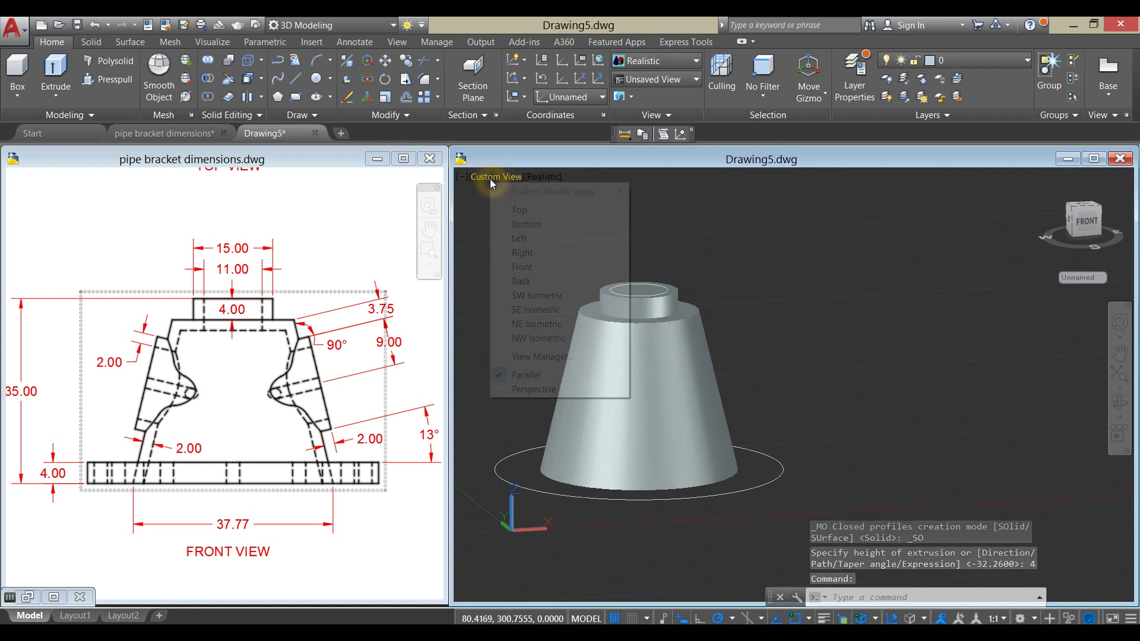
click(518, 265)
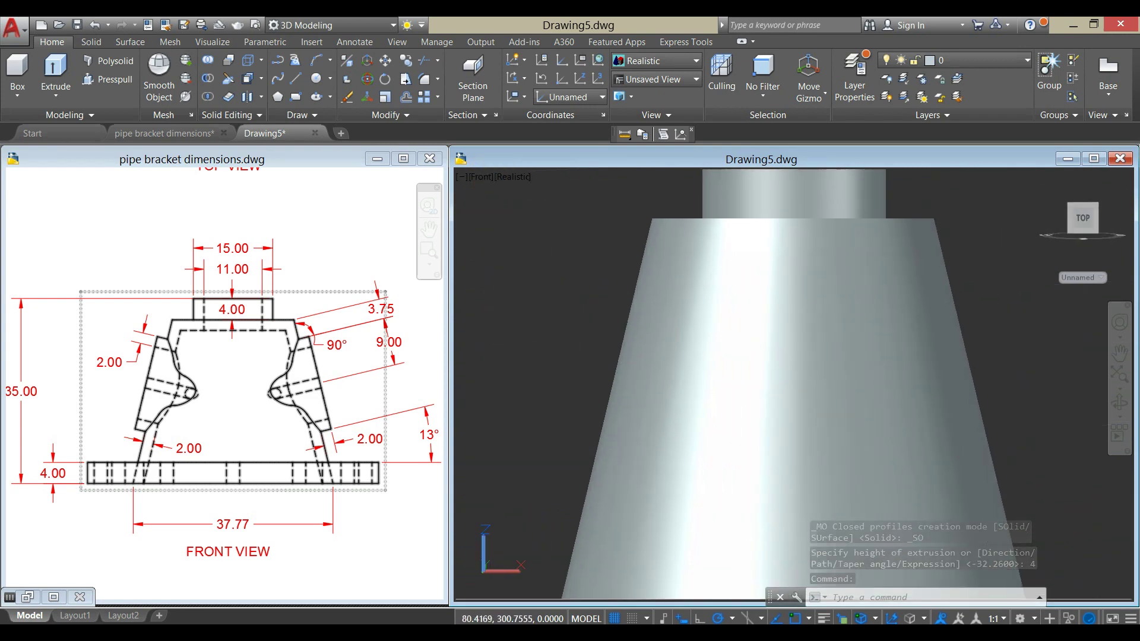
scroll(741, 287, down, 1)
middle_drag(740, 288, 687, 277)
scroll(687, 277, down, 1)
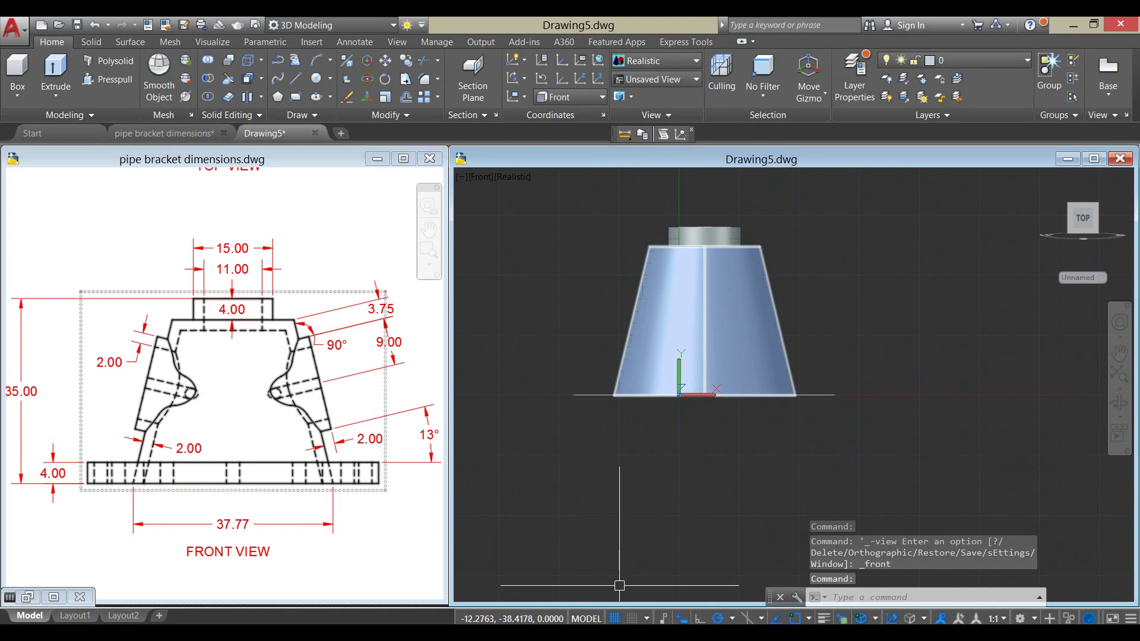
click(615, 619)
- Set the model's visual style to Wireframe
click(825, 312)
click(896, 245)
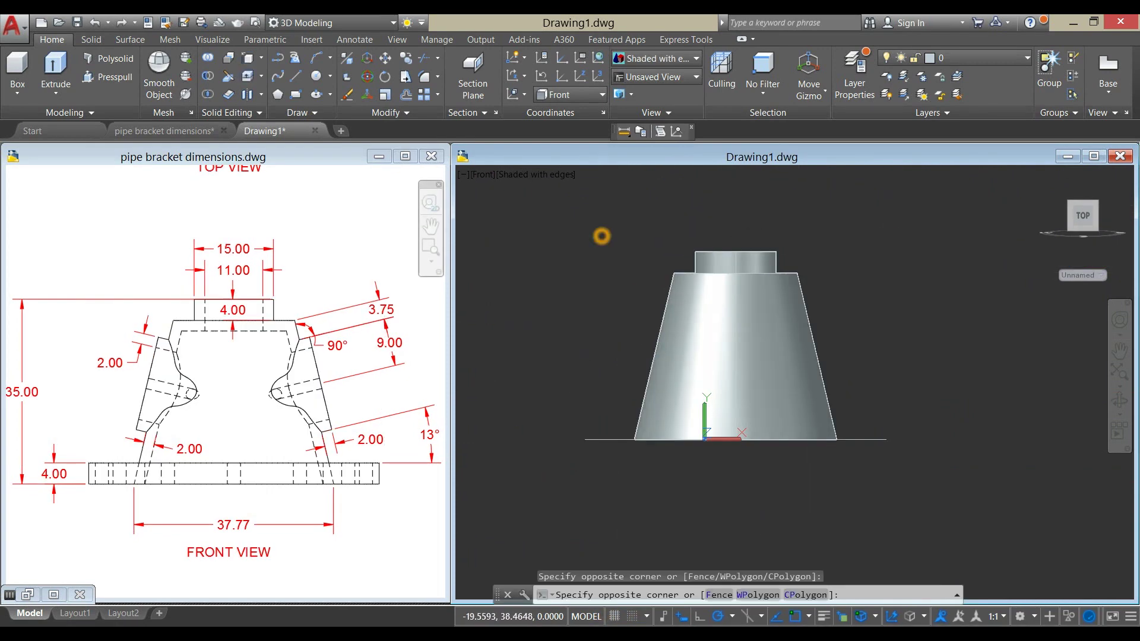
click(602, 235)
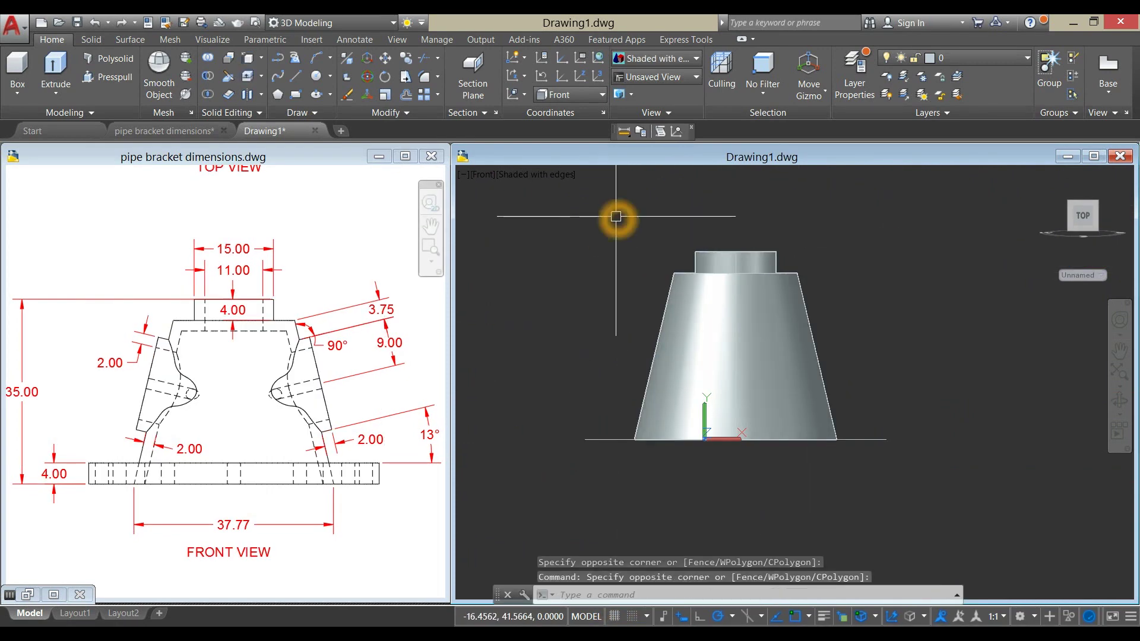
click(561, 186)
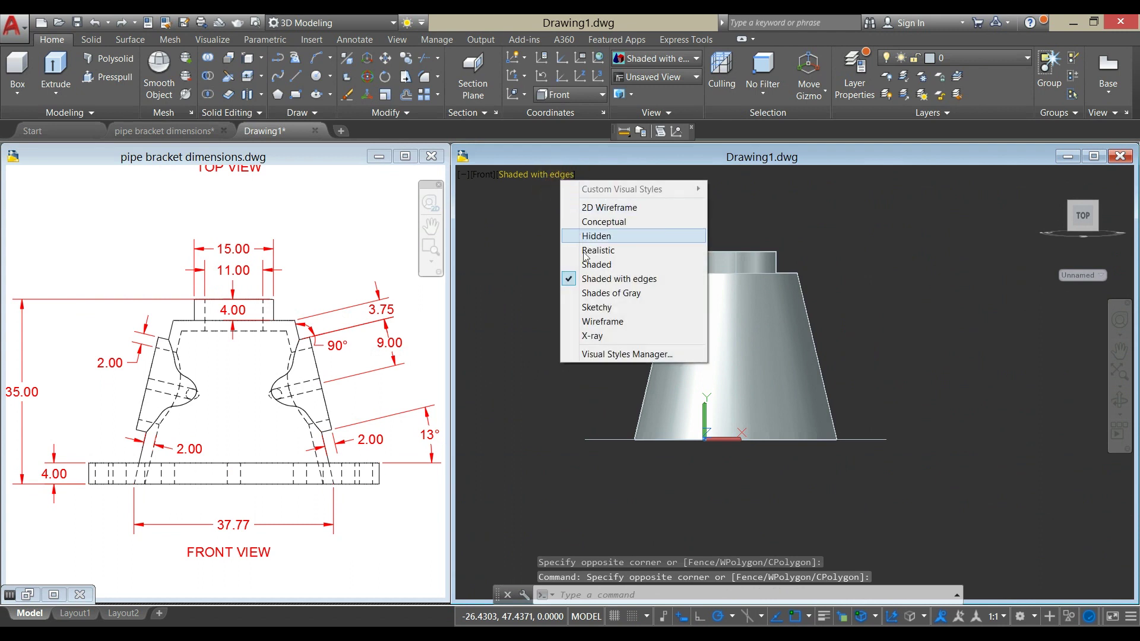
click(603, 321)
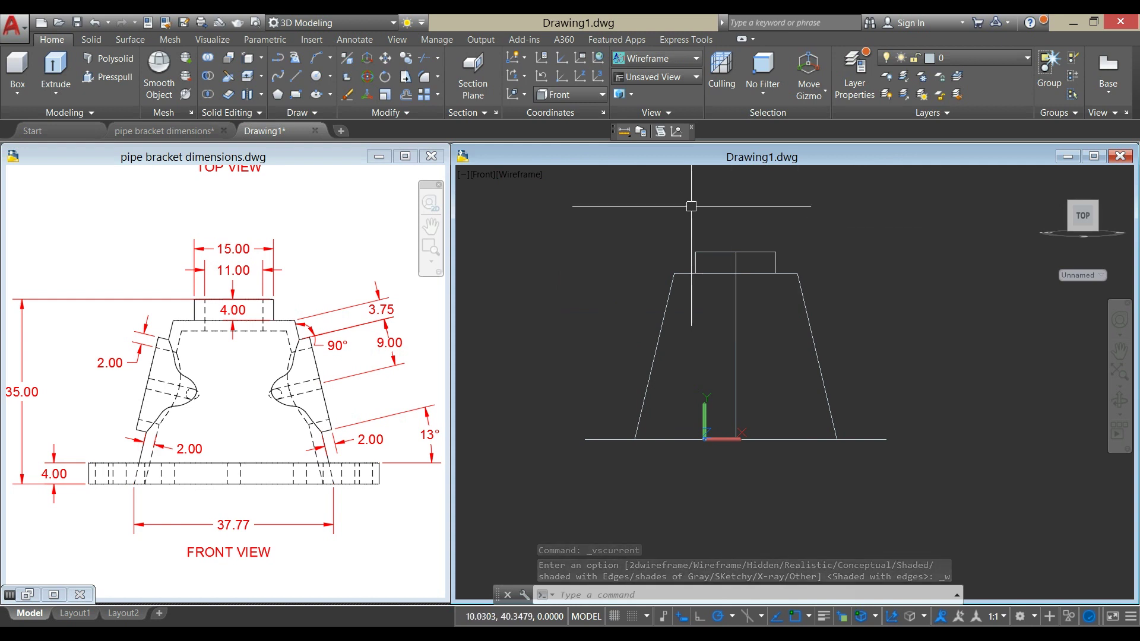
- Define a 3-point UCS with its origin at the tapered body's upper right quadrant, X down the slanted edge to the base quadrant and Y outward
click(598, 79)
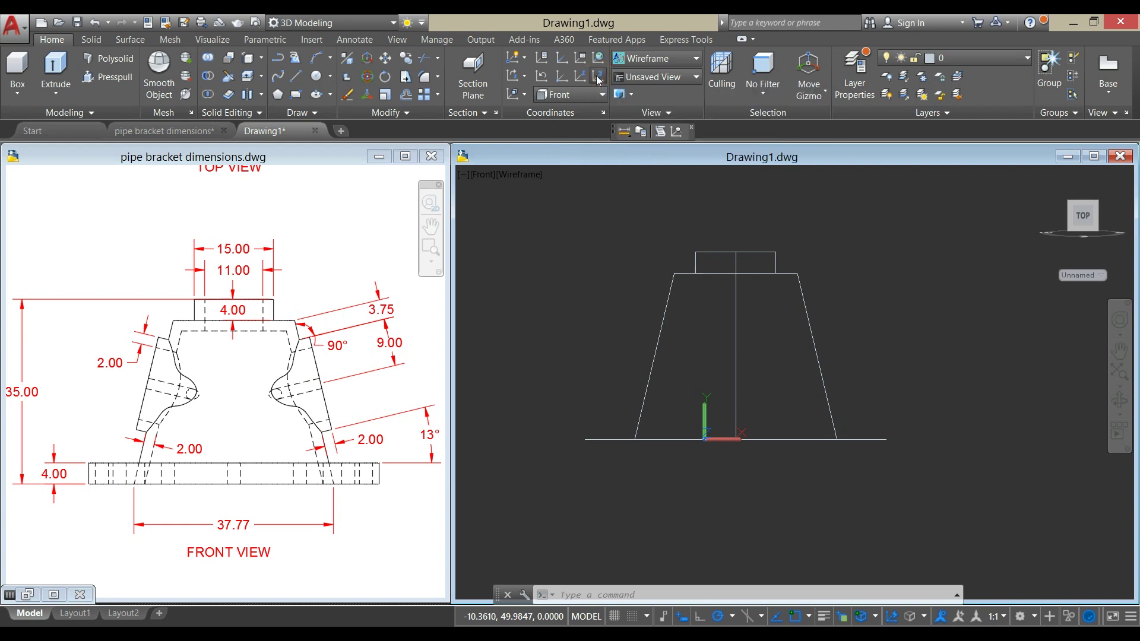
click(797, 275)
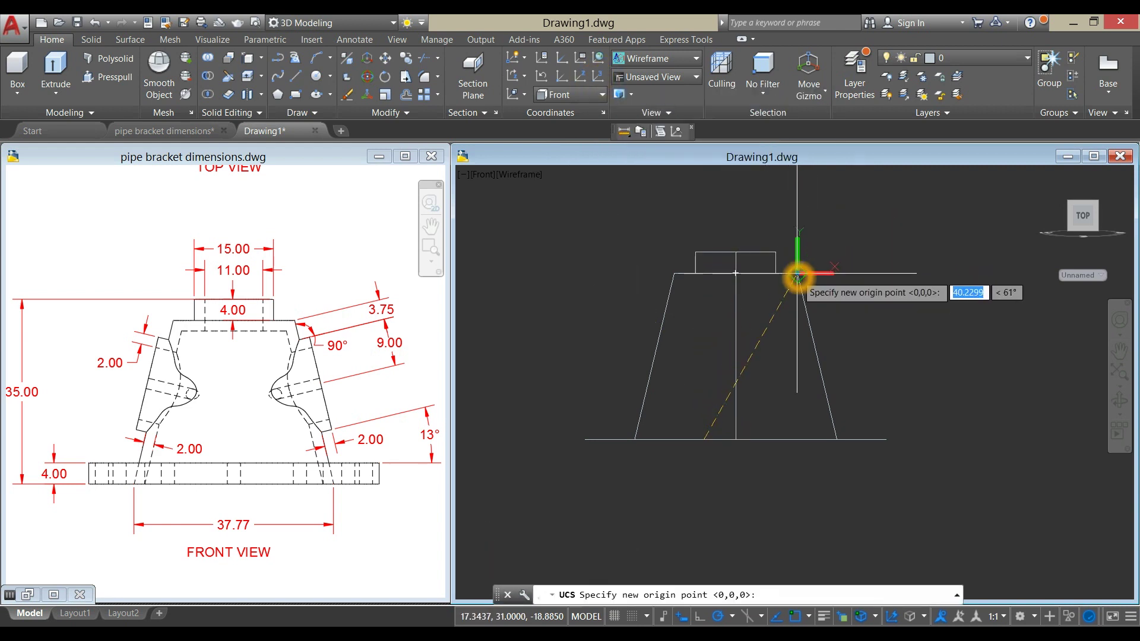
shift+right_click(839, 231)
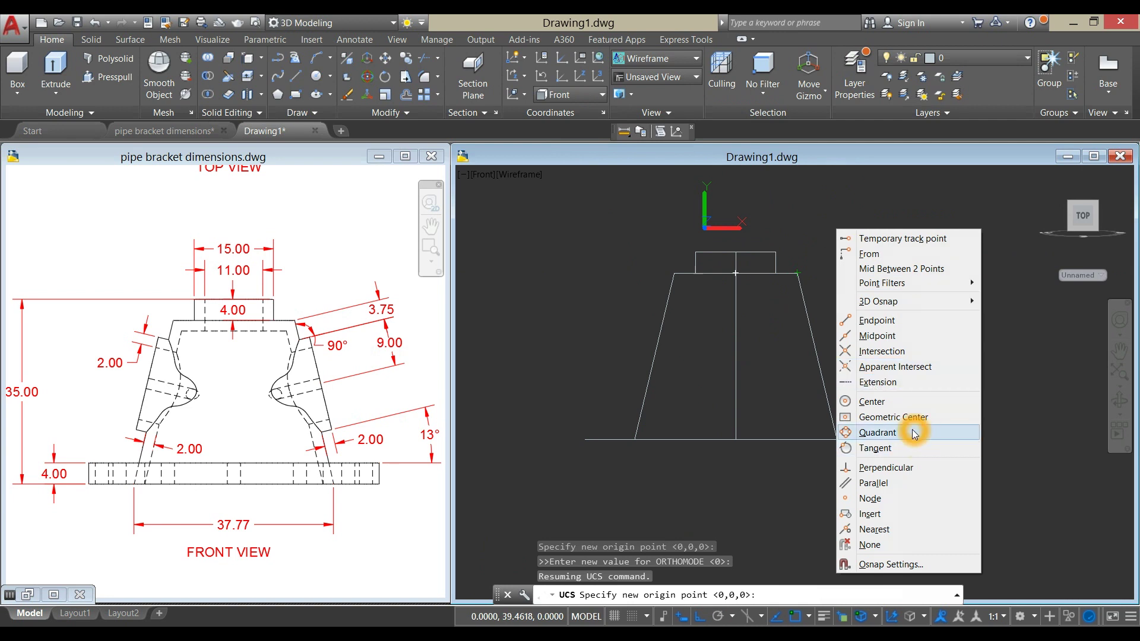
click(914, 433)
click(797, 273)
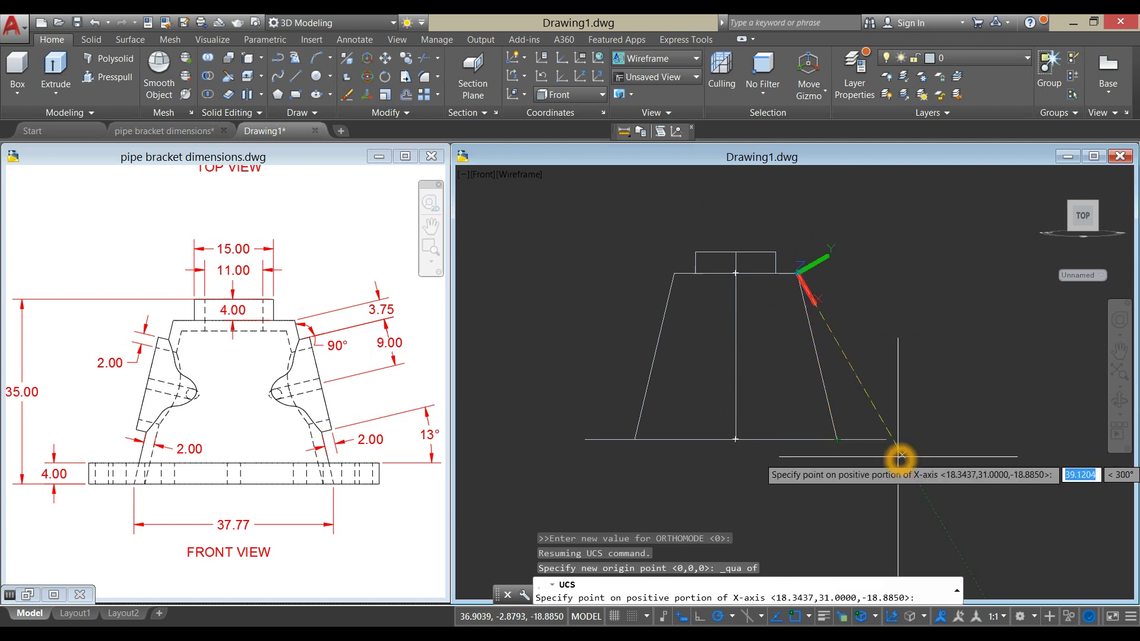
click(836, 440)
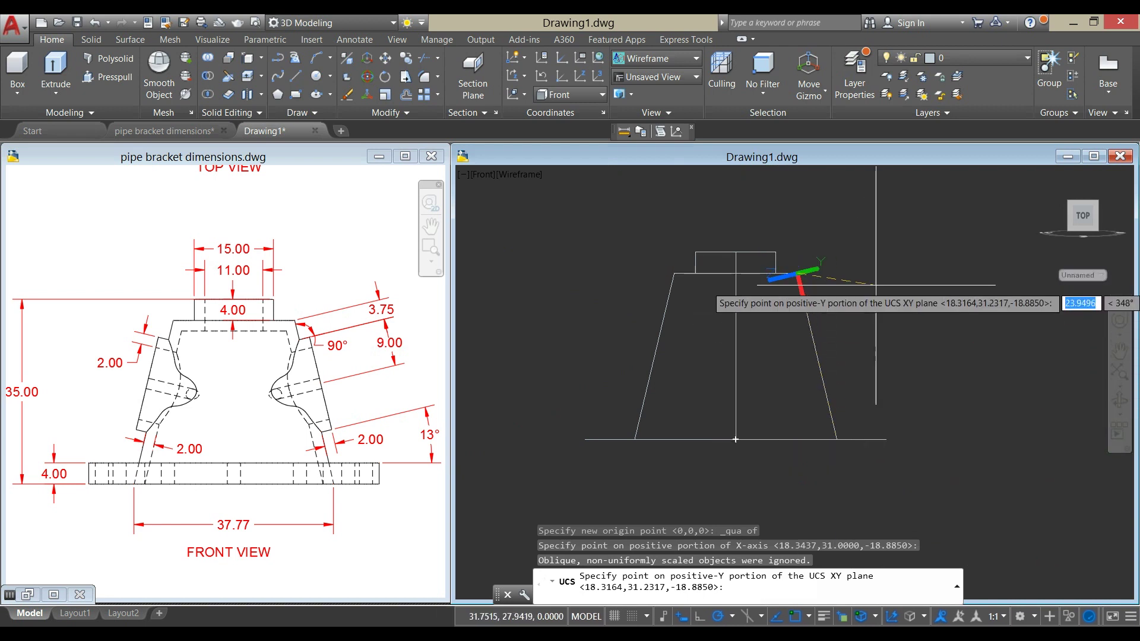
click(909, 271)
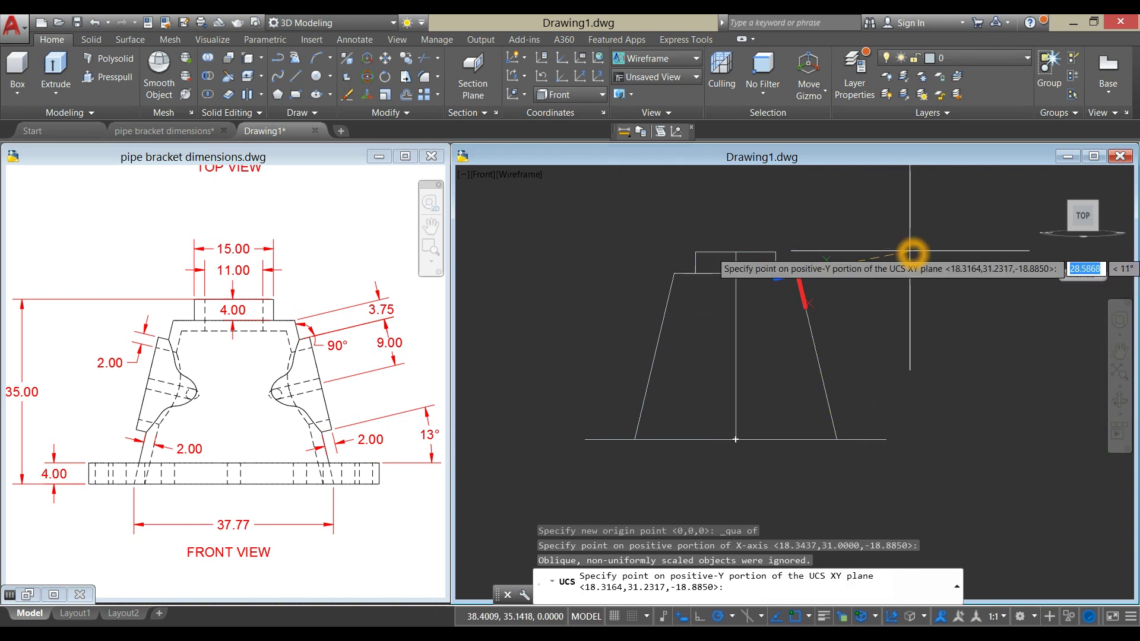
click(938, 272)
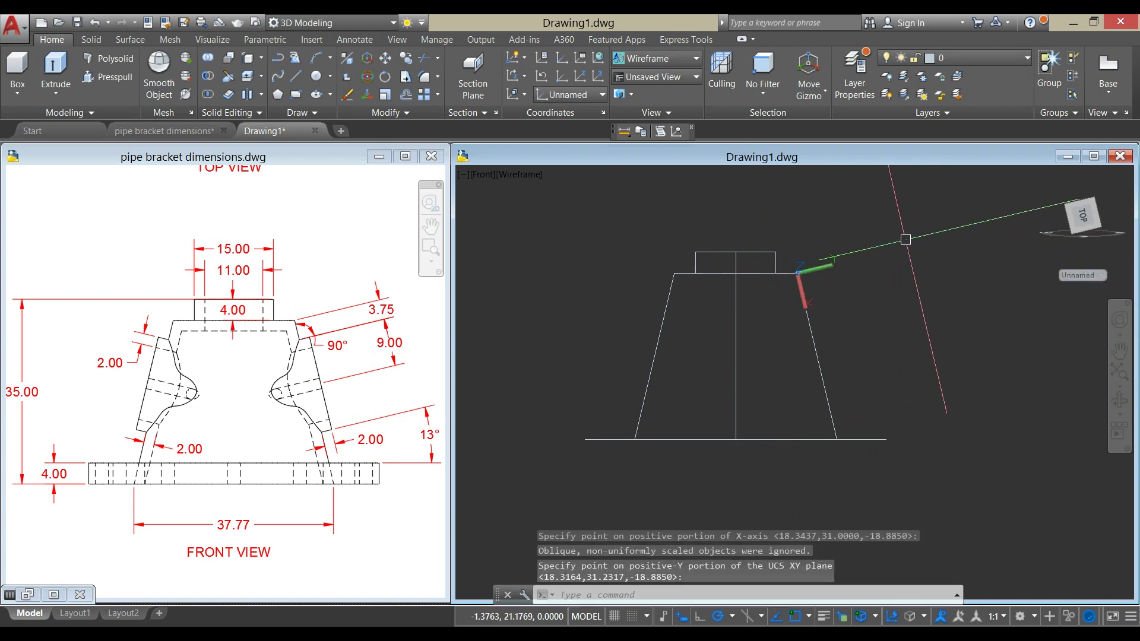
click(570, 284)
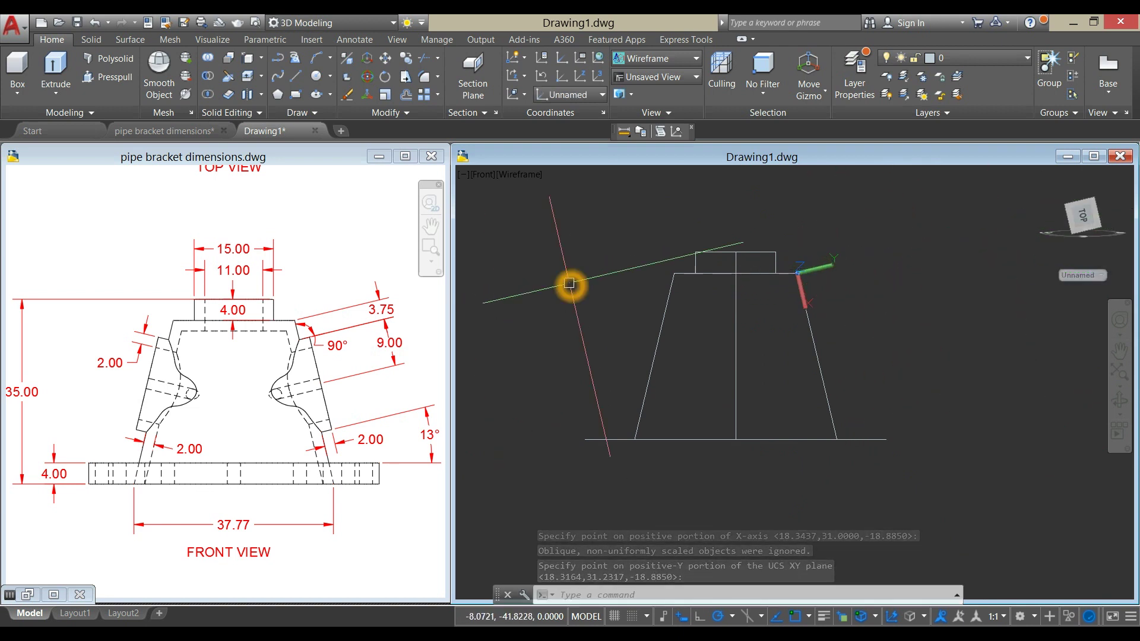
click(568, 281)
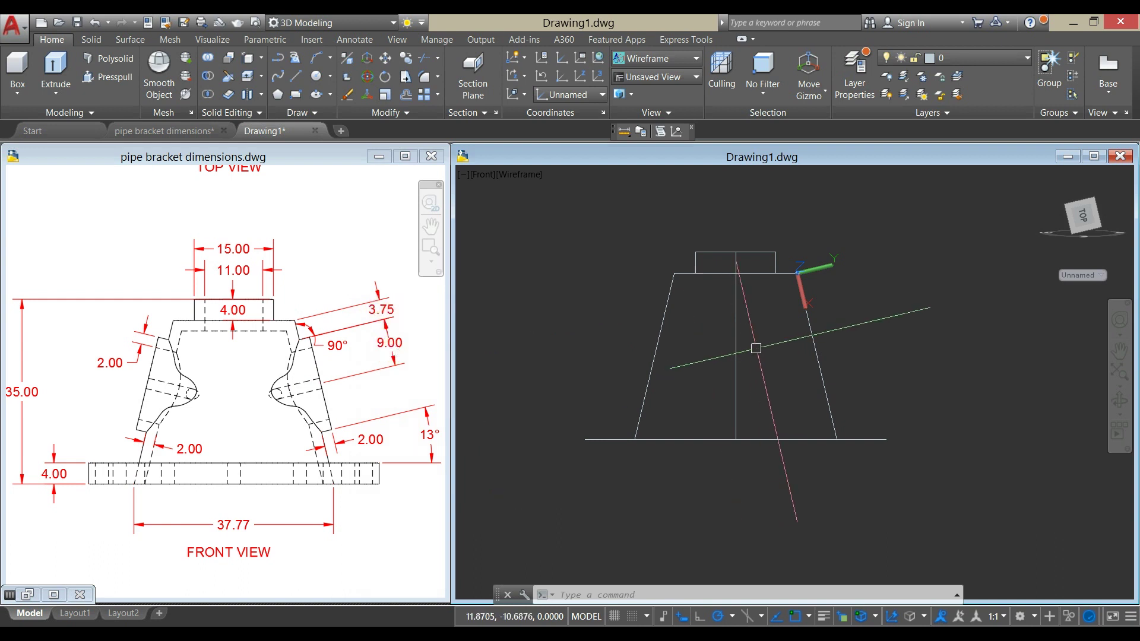
- Draw a line from the UCS origin 12.75 units down the slanted edge and continue it 2 units perpendicularly outward
click(859, 322)
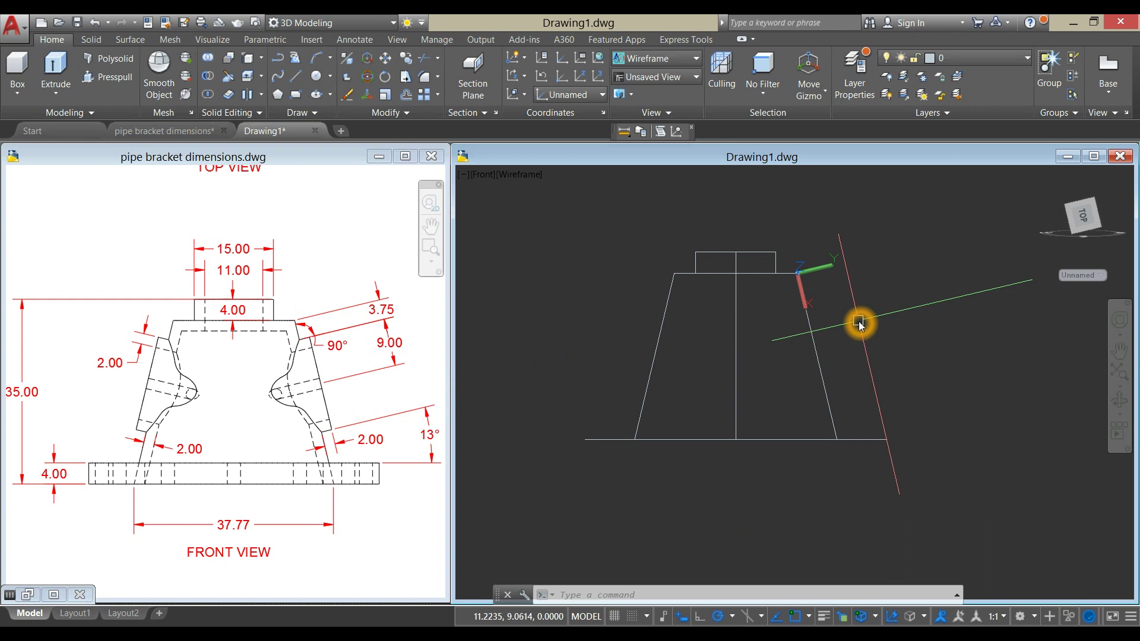
key(Return)
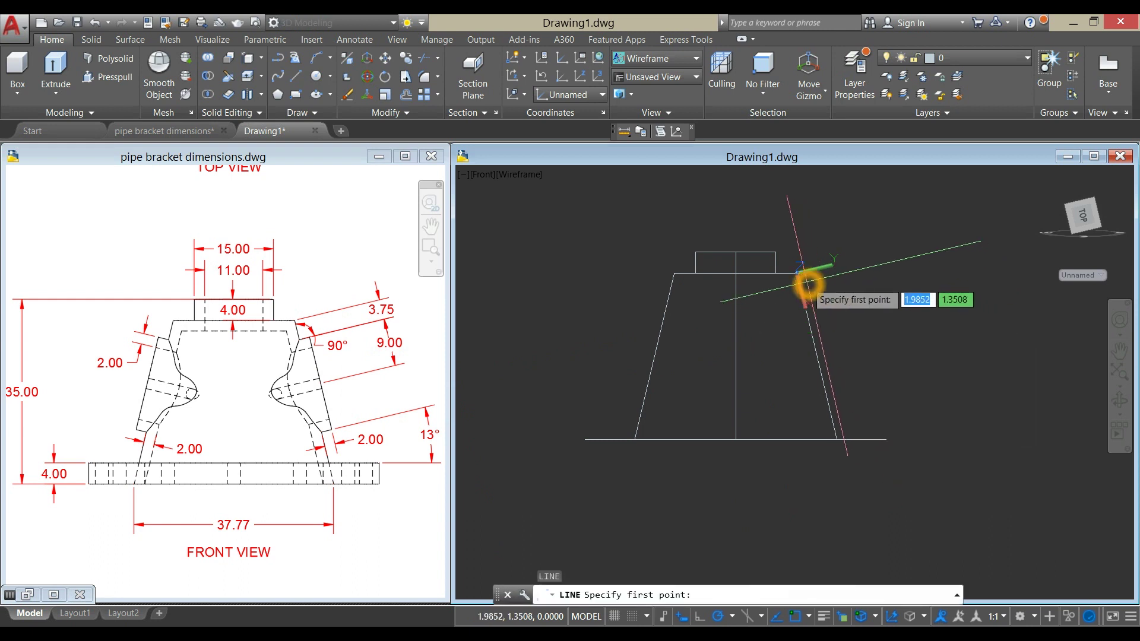
click(799, 275)
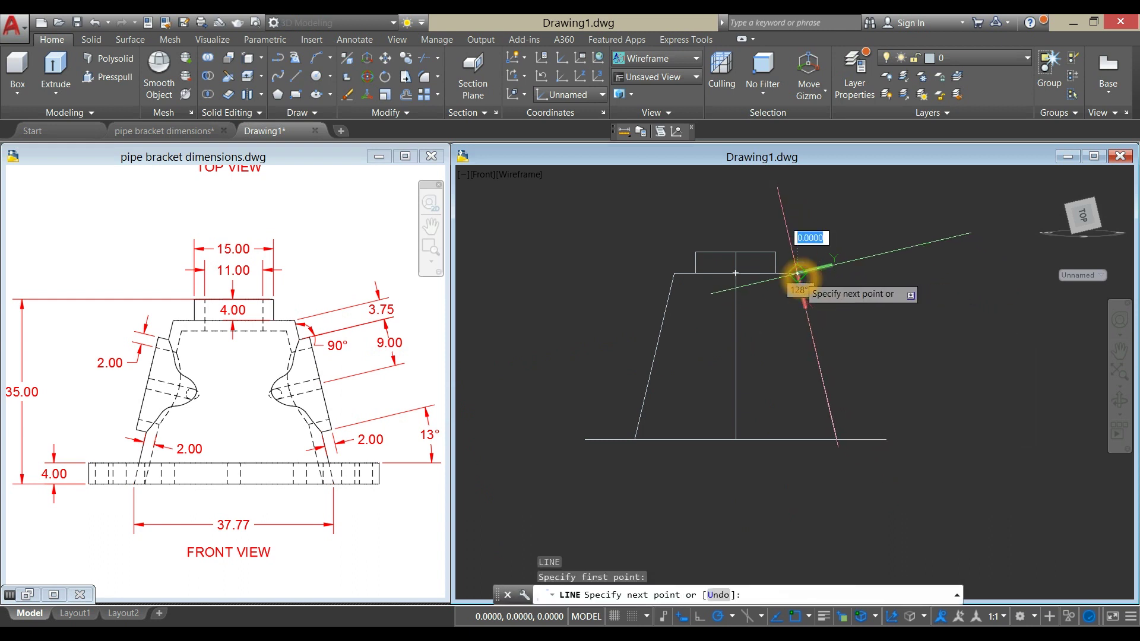
click(815, 346)
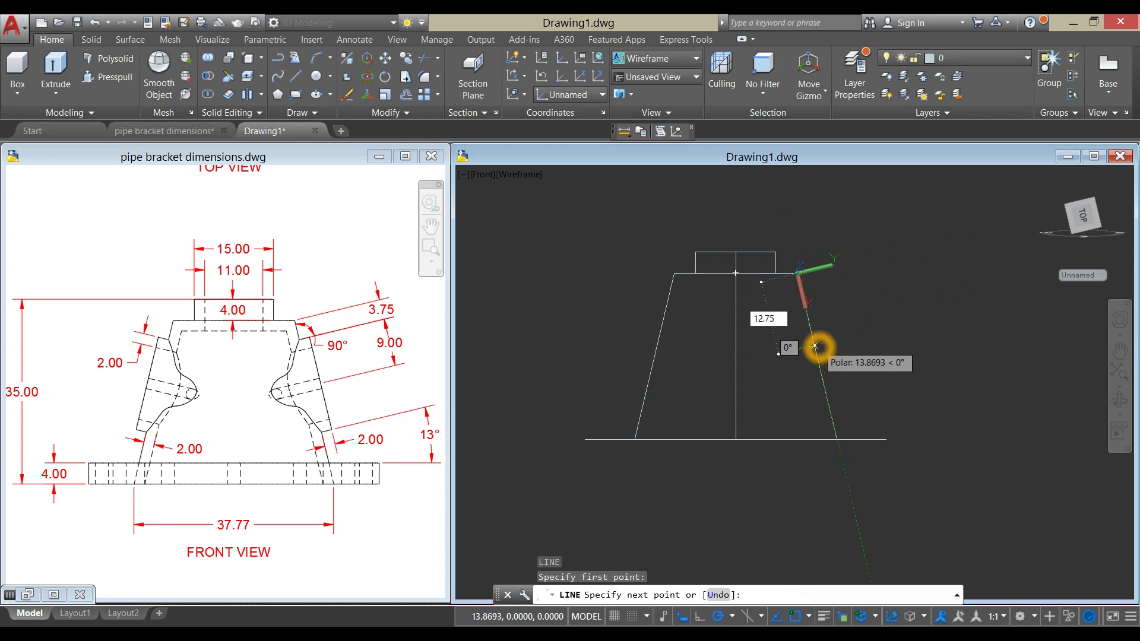
text(12.75)
key(Return)
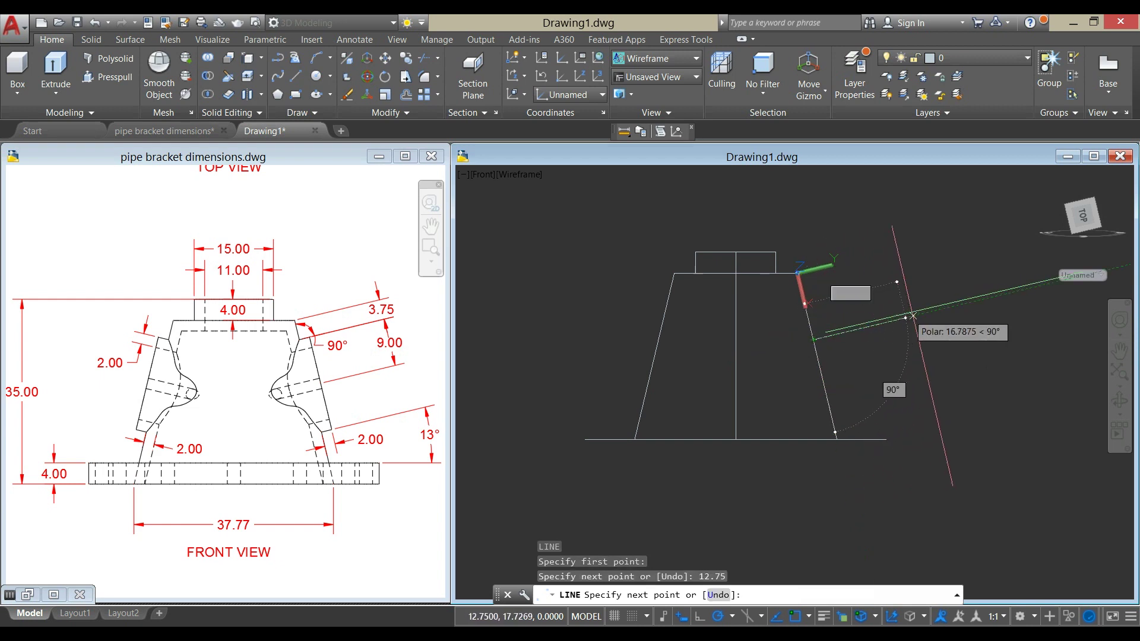
click(897, 319)
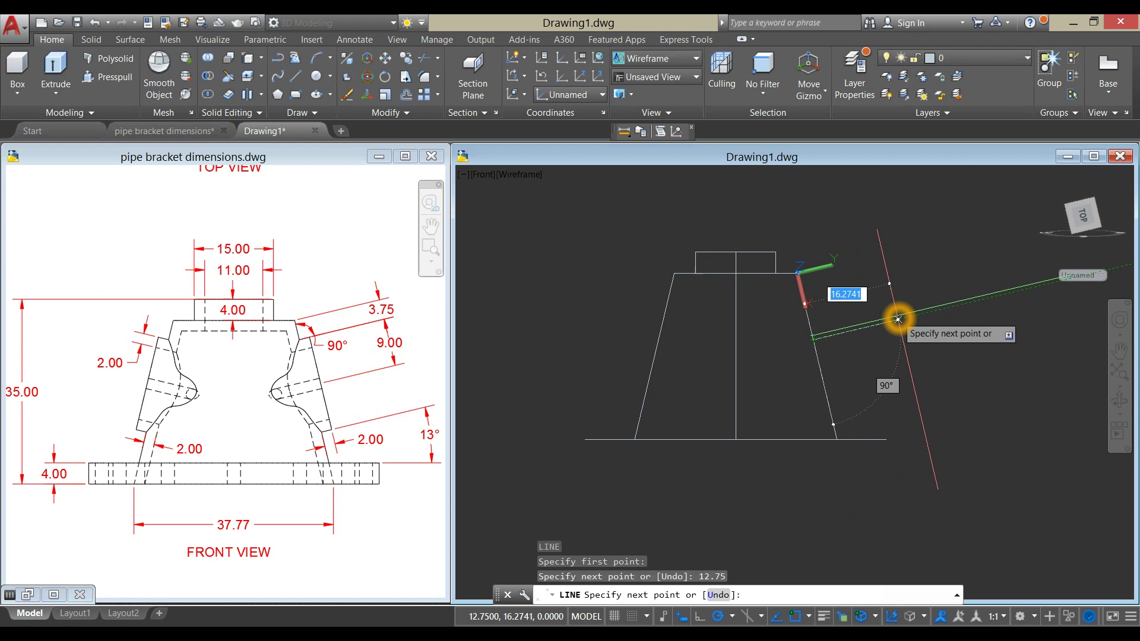
key(Return)
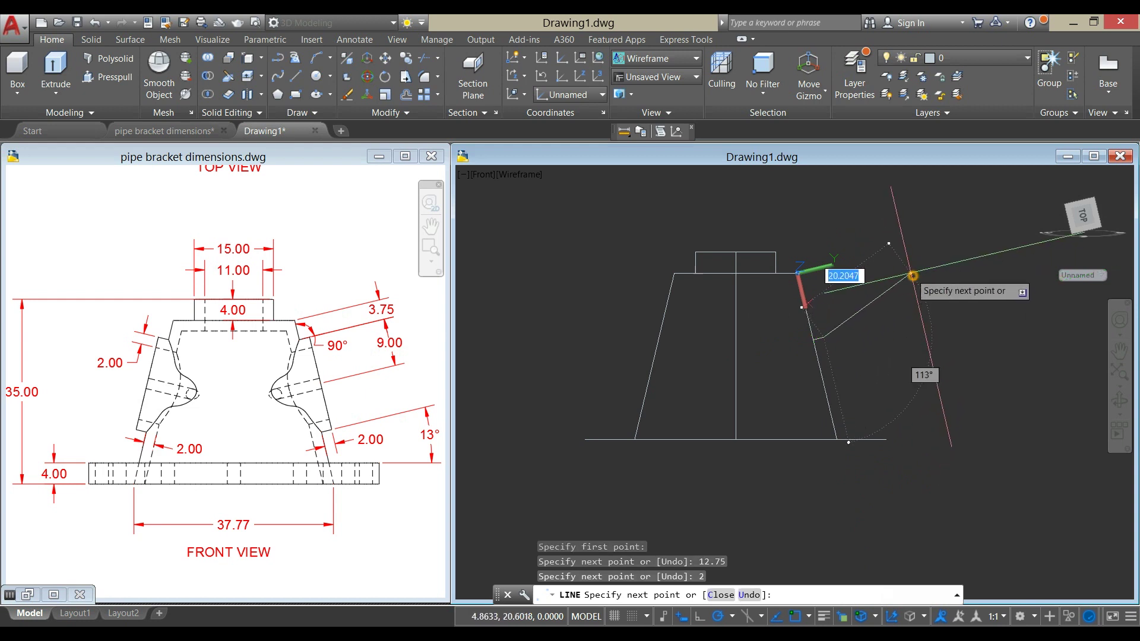
right_click(912, 275)
click(943, 284)
key(Return)
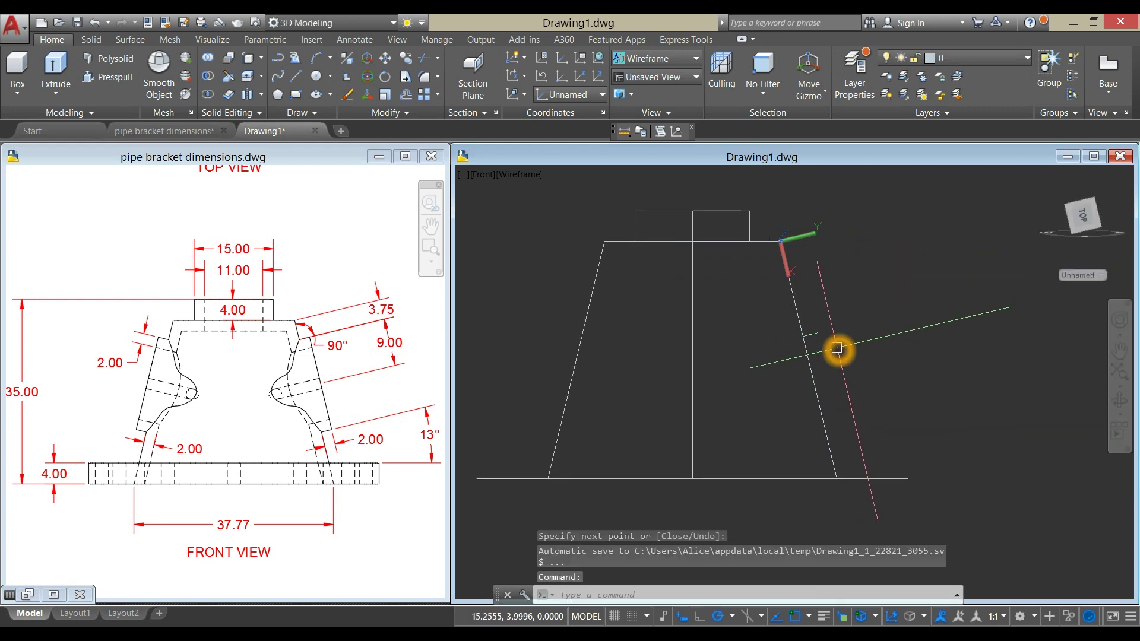
scroll(836, 349, up, 4)
scroll(837, 348, down, 2)
middle_drag(837, 349, 804, 358)
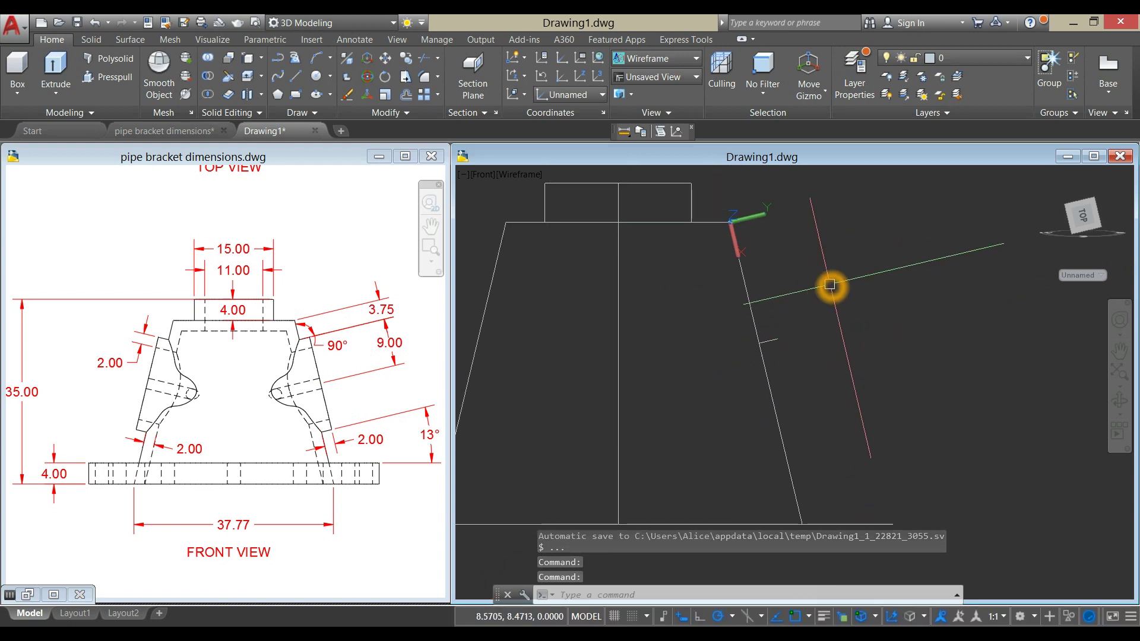
click(783, 332)
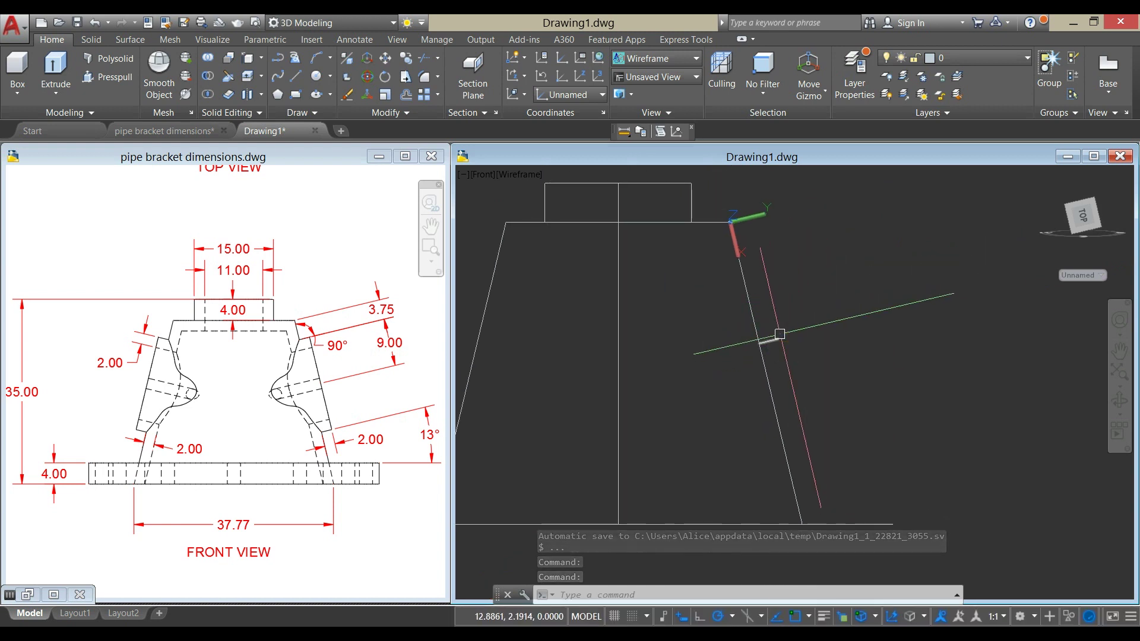
click(779, 339)
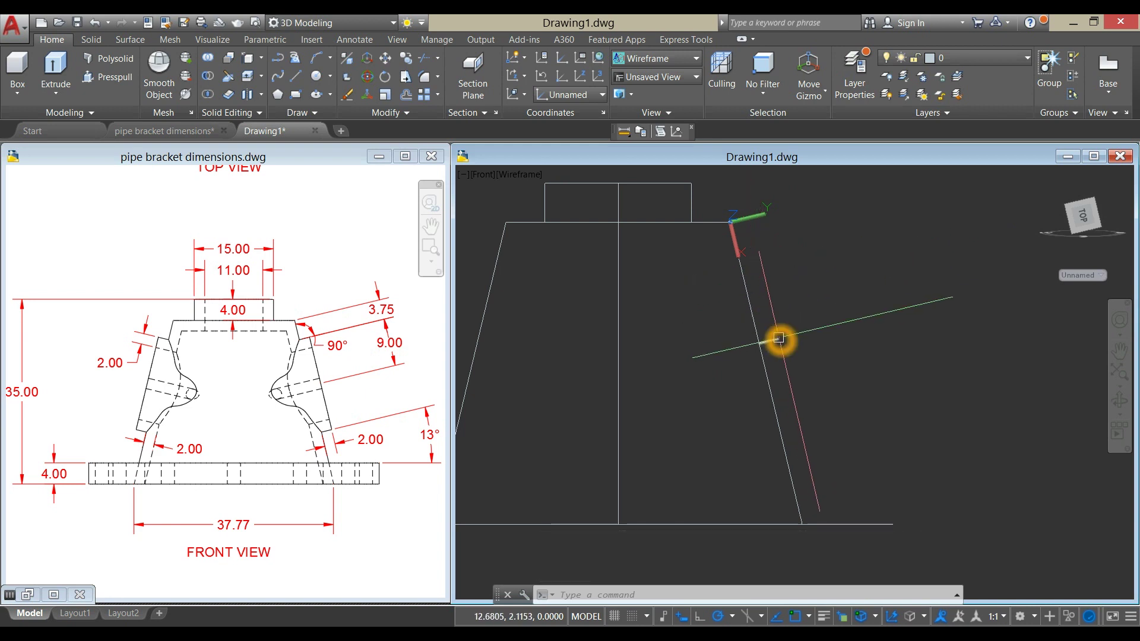
click(781, 339)
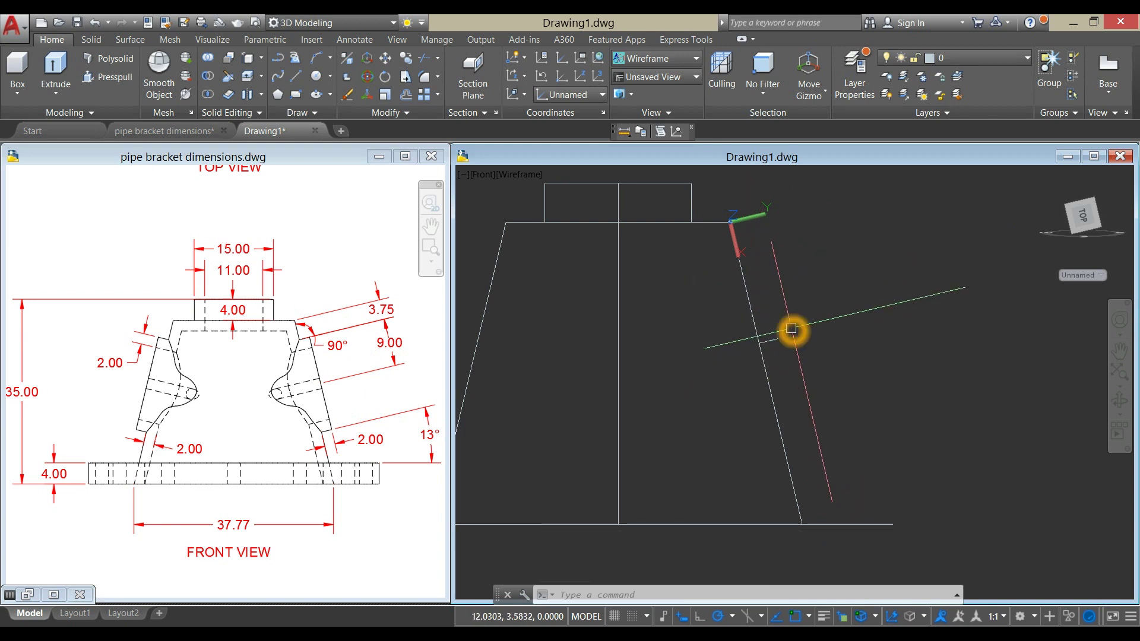
click(827, 247)
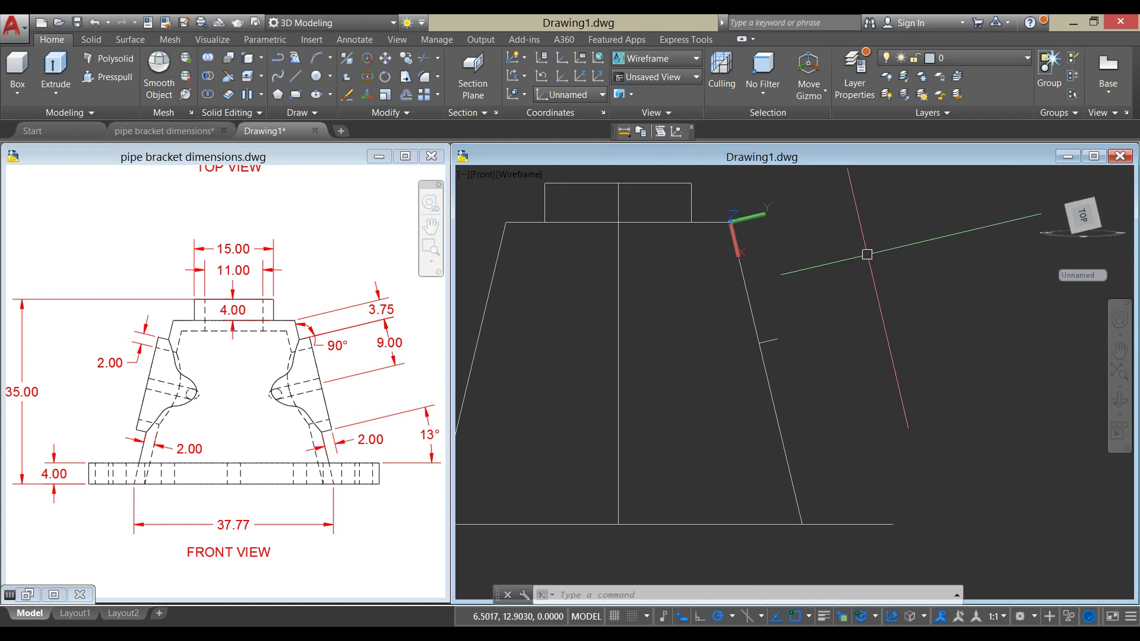
click(899, 291)
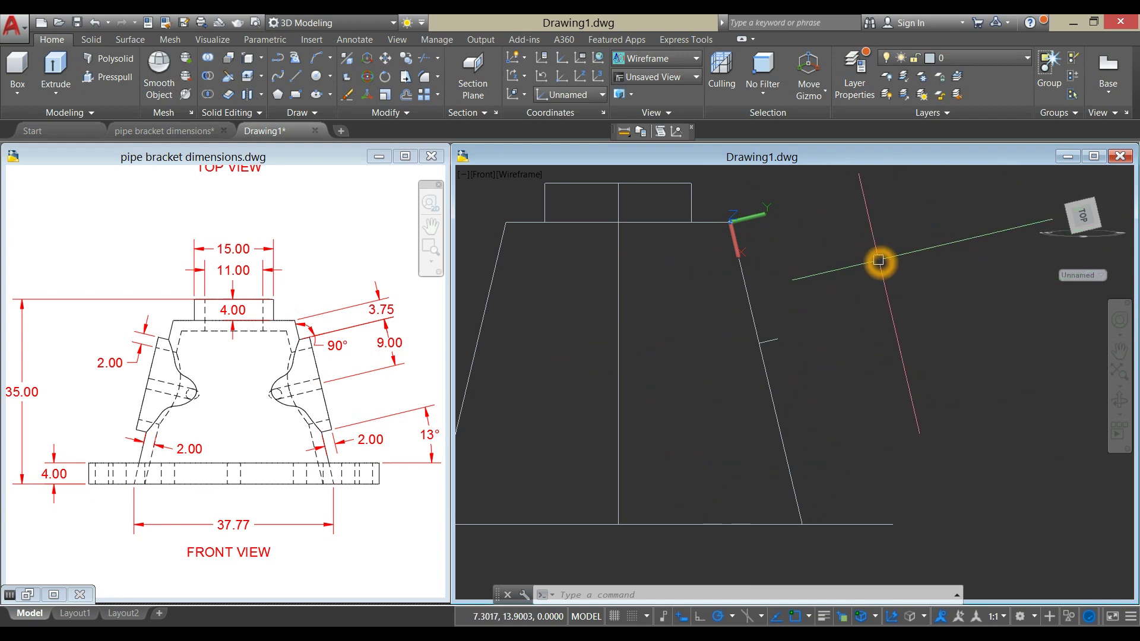
click(873, 216)
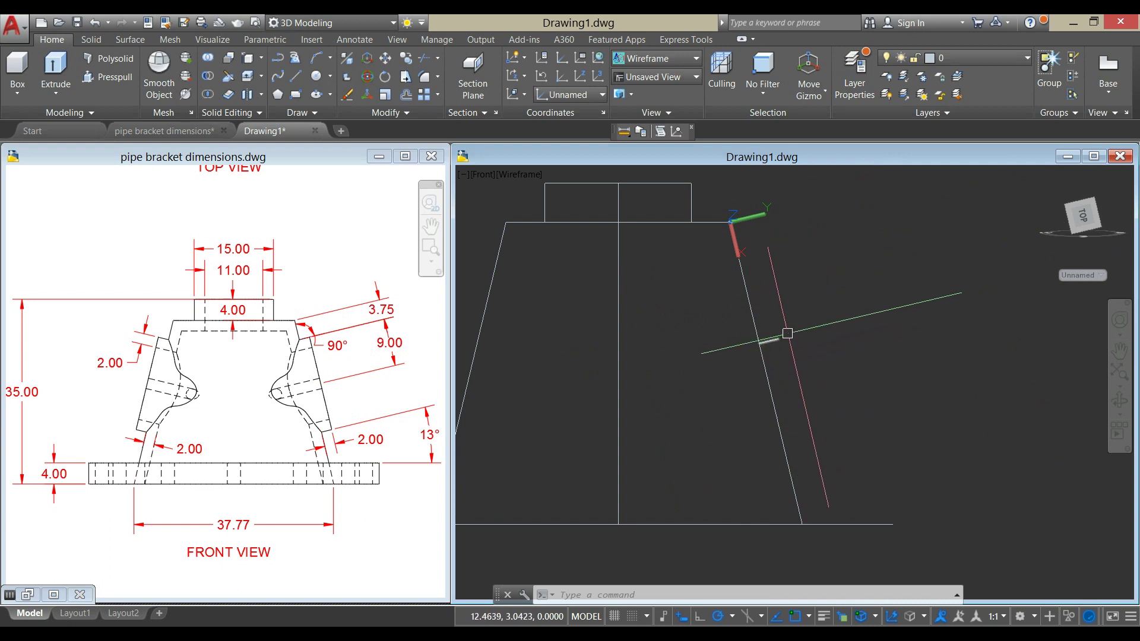
- Define a Z-axis UCS with its origin at the short perpendicular line's inner endpoint and Z pointing outward along that line
click(581, 77)
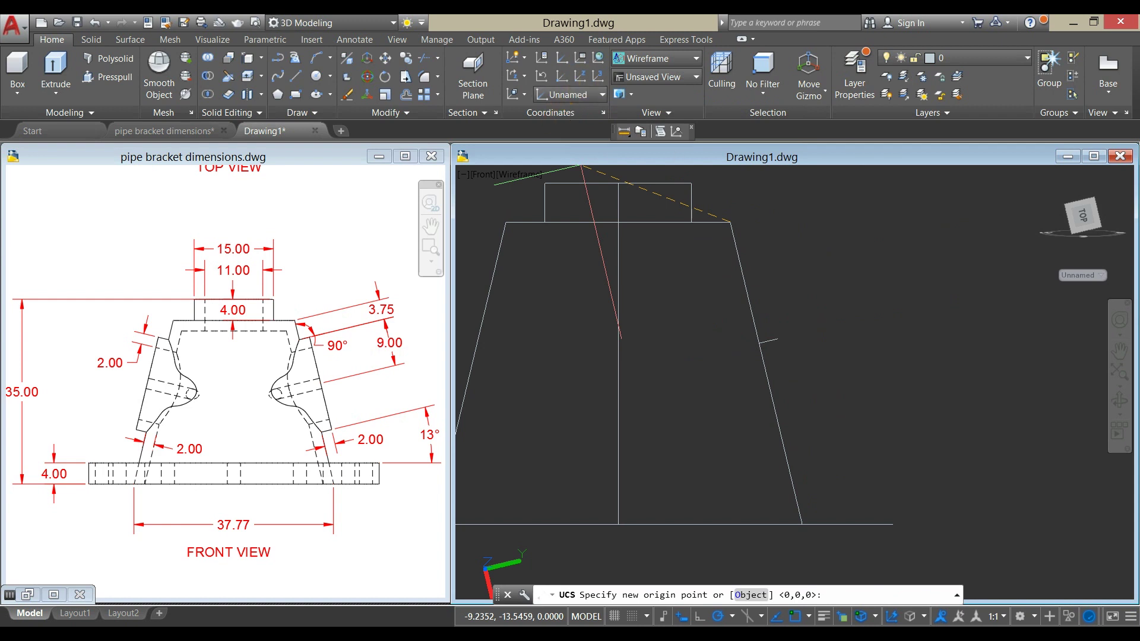
click(786, 318)
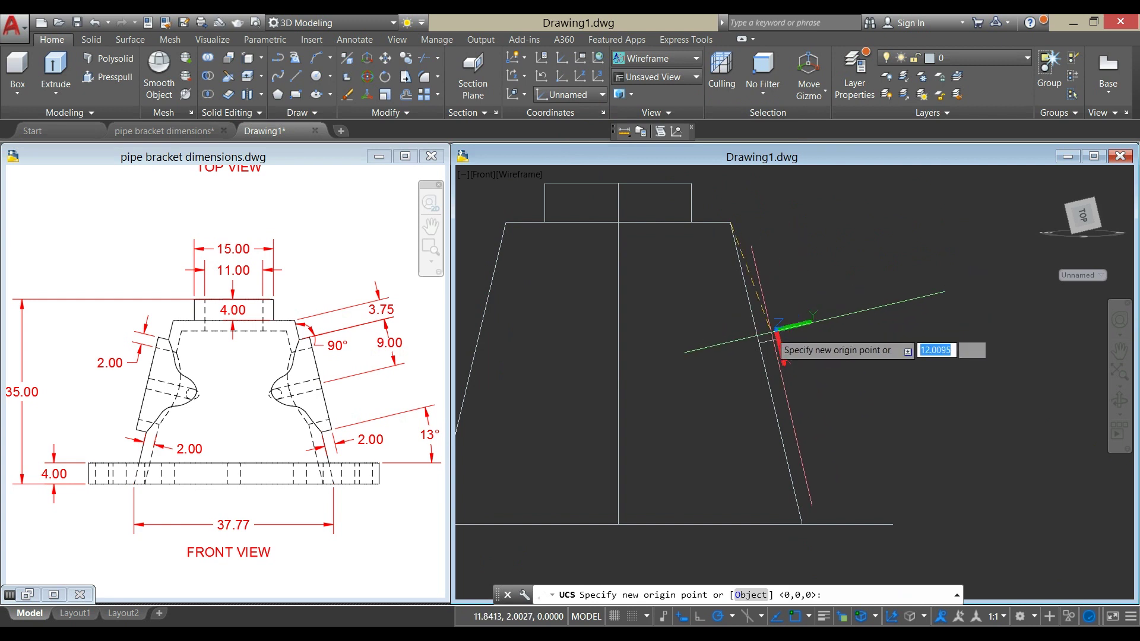
shift+right_click(761, 345)
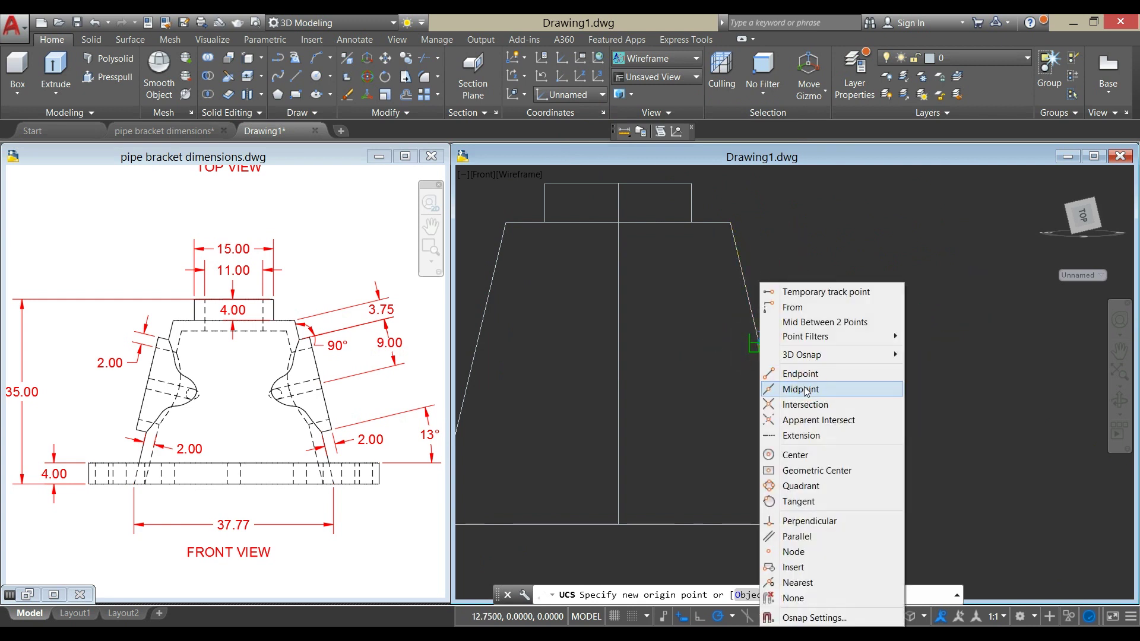
click(804, 372)
click(761, 342)
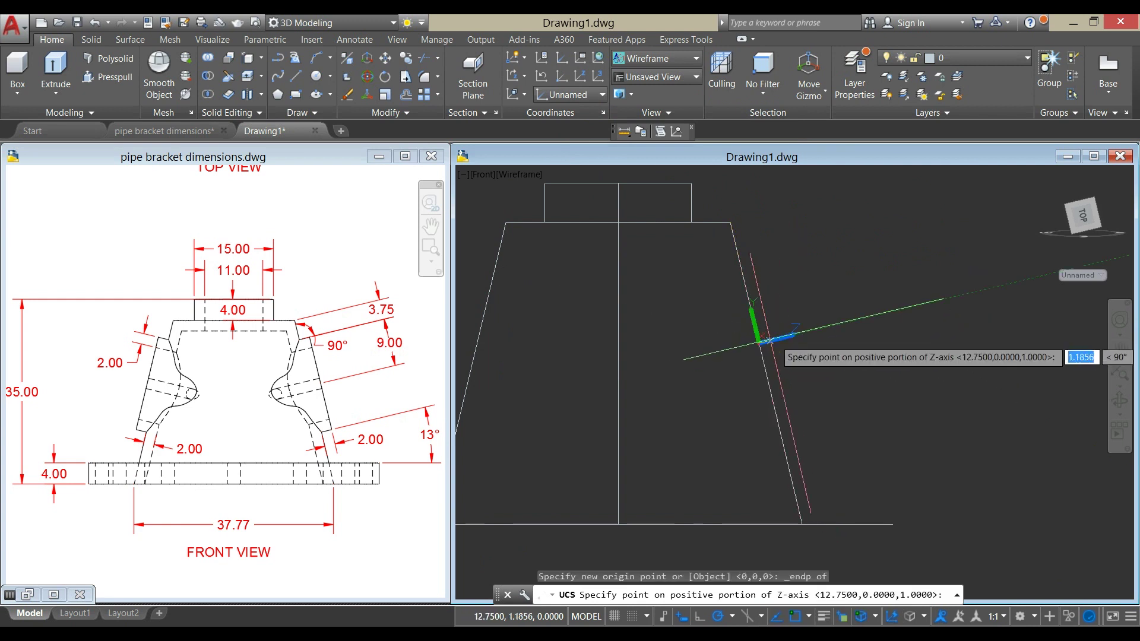
click(781, 335)
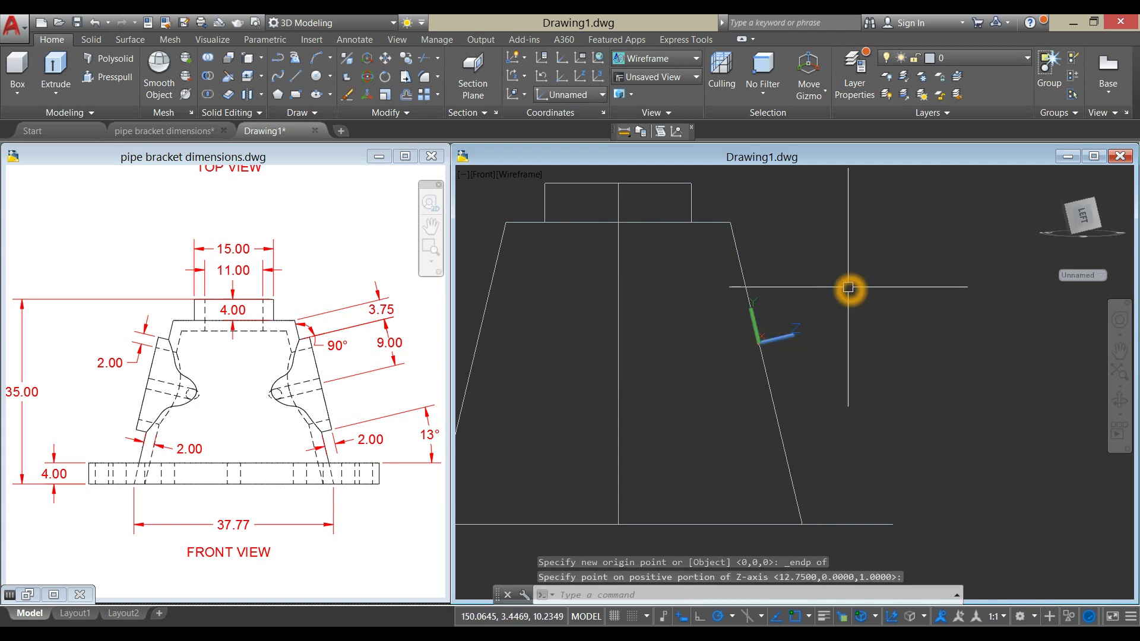
- Draw a circle of radius 9 centred on the outer endpoint of the 2-unit perpendicular line
text(c)
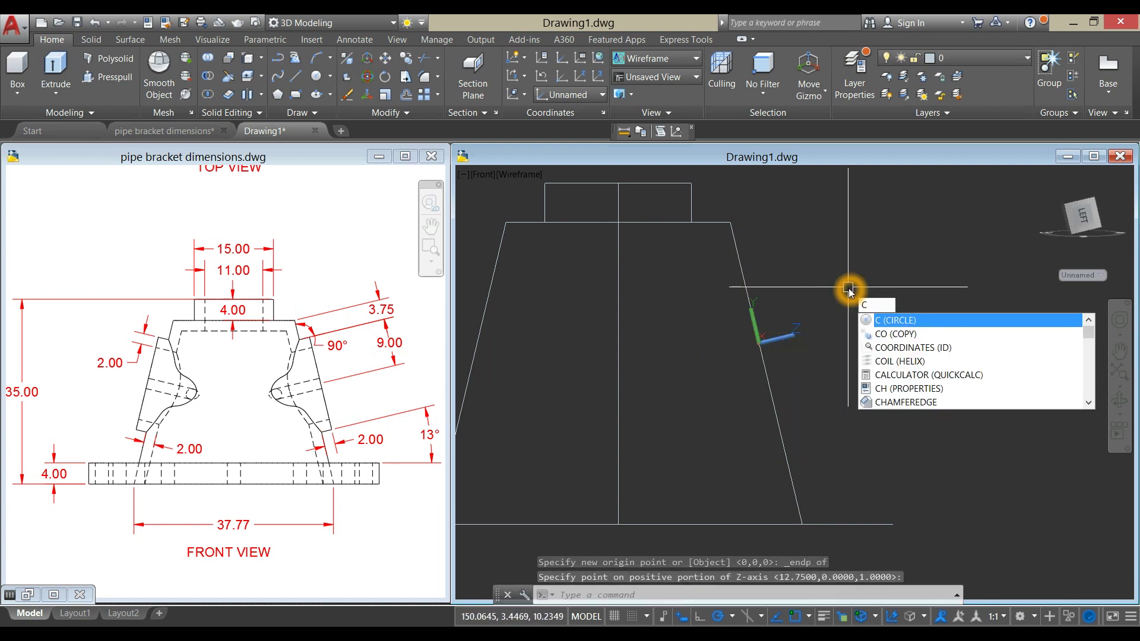
key(Return)
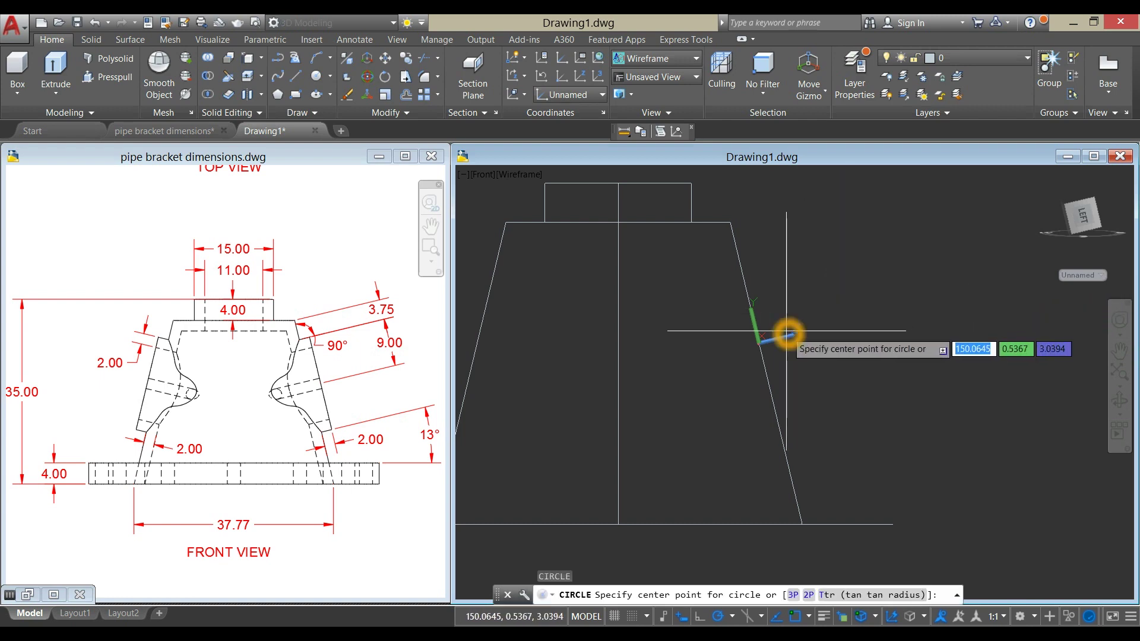
shift+right_click(802, 297)
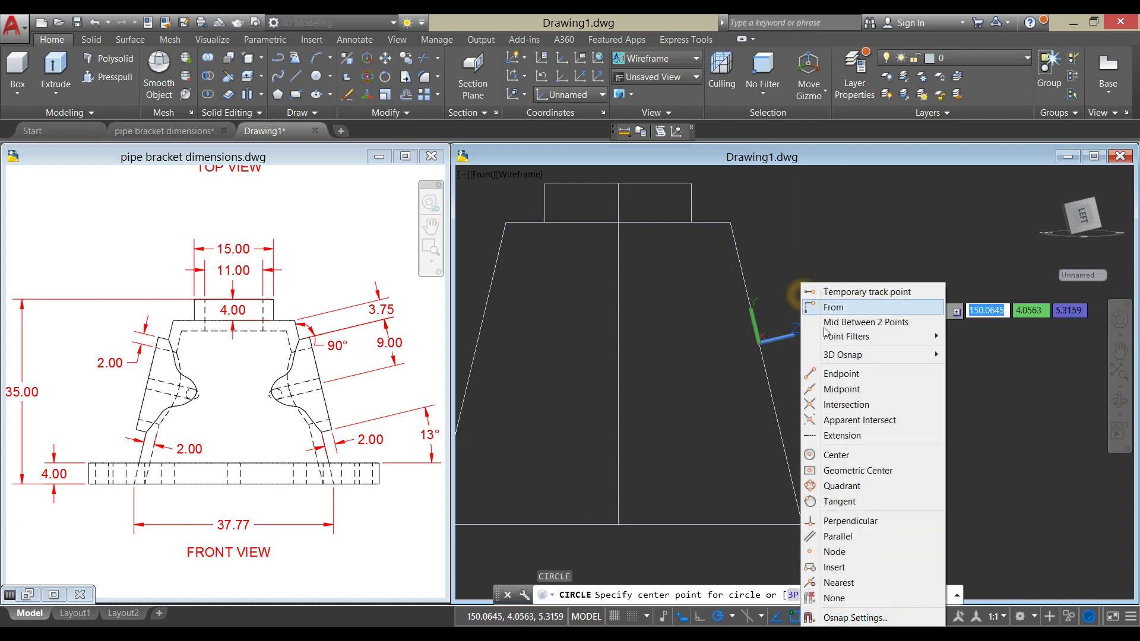
click(838, 374)
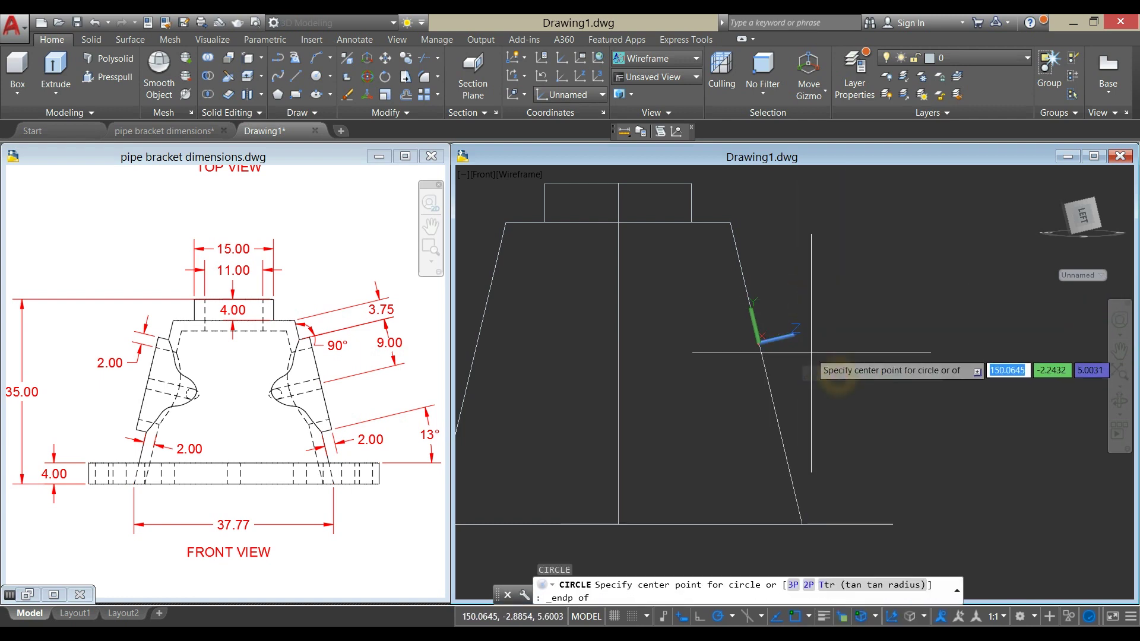
click(779, 340)
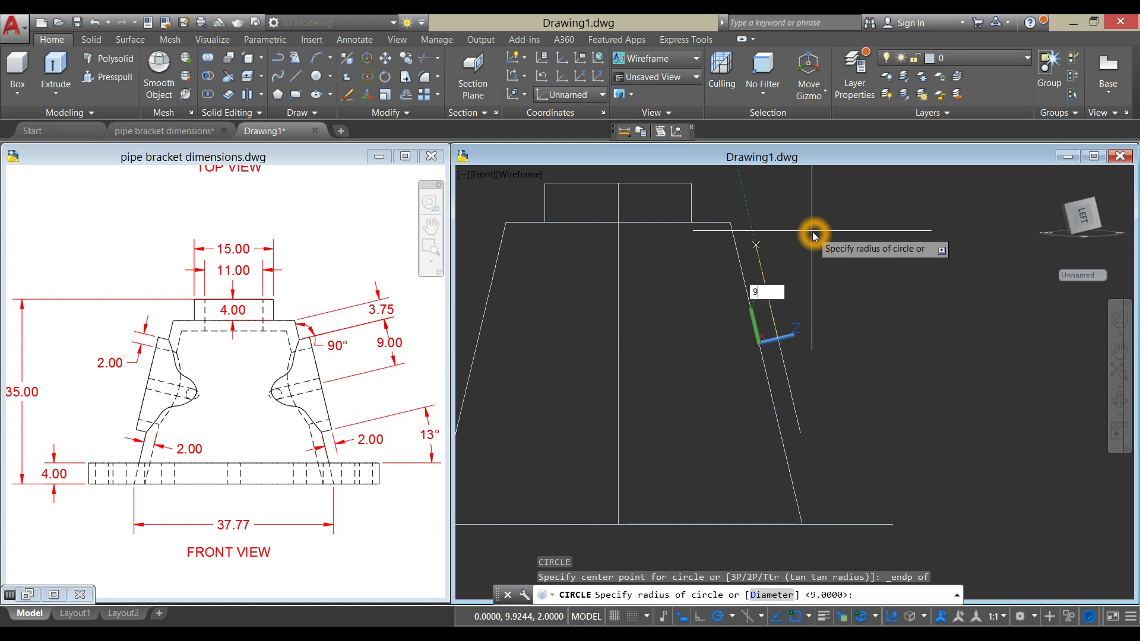
key(Return)
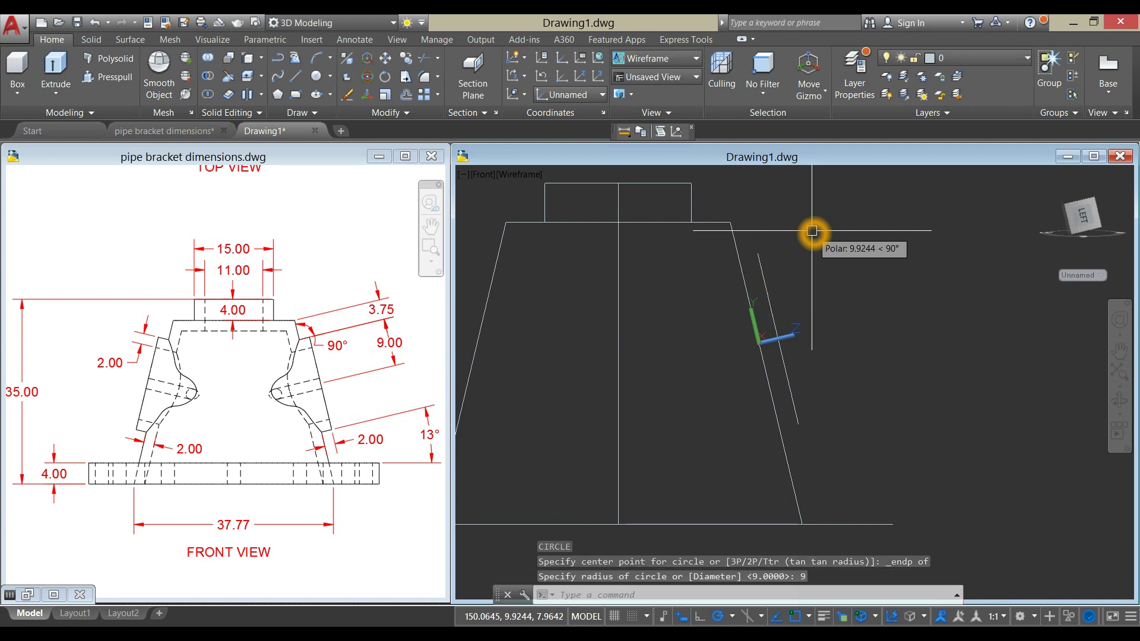
- Examine the side flange's profile dimensions in the pipe bracket reference drawing
click(321, 392)
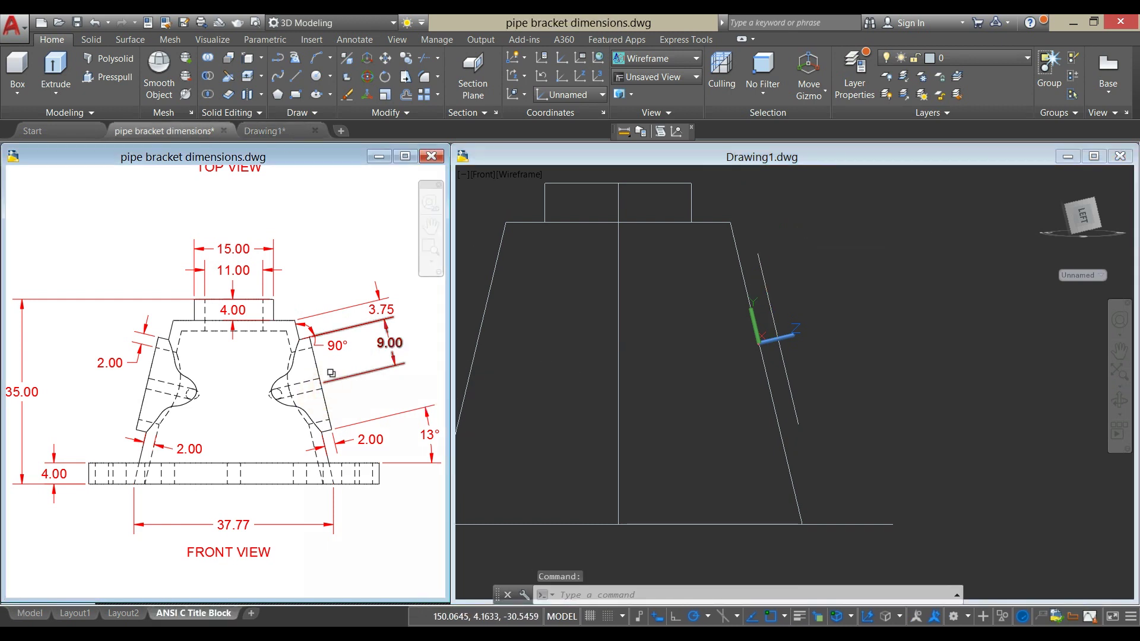
click(339, 360)
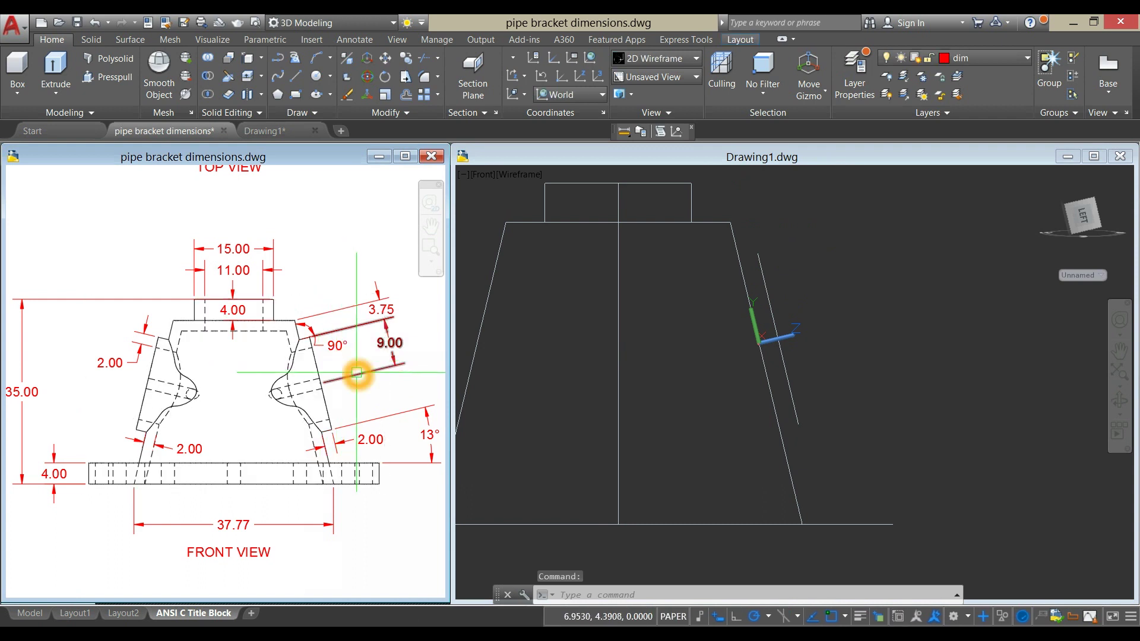
middle_drag(351, 374, 151, 367)
scroll(194, 422, up, 1)
mouse_move(348, 421)
middle_down()
mouse_move(195, 421)
mouse_move(26, 480)
middle_up()
middle_drag(284, 452, 244, 462)
scroll(234, 448, down, 5)
scroll(238, 428, up, 5)
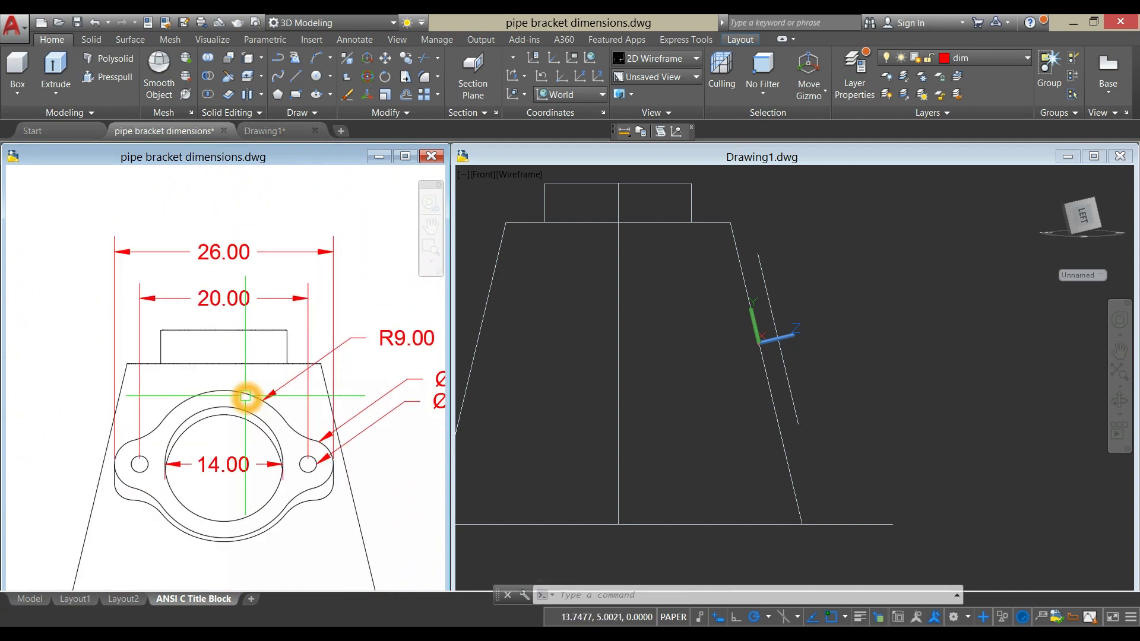
- Orbit the model to a 3D view of the side circle and set the visual style to Shaded with edges
click(826, 333)
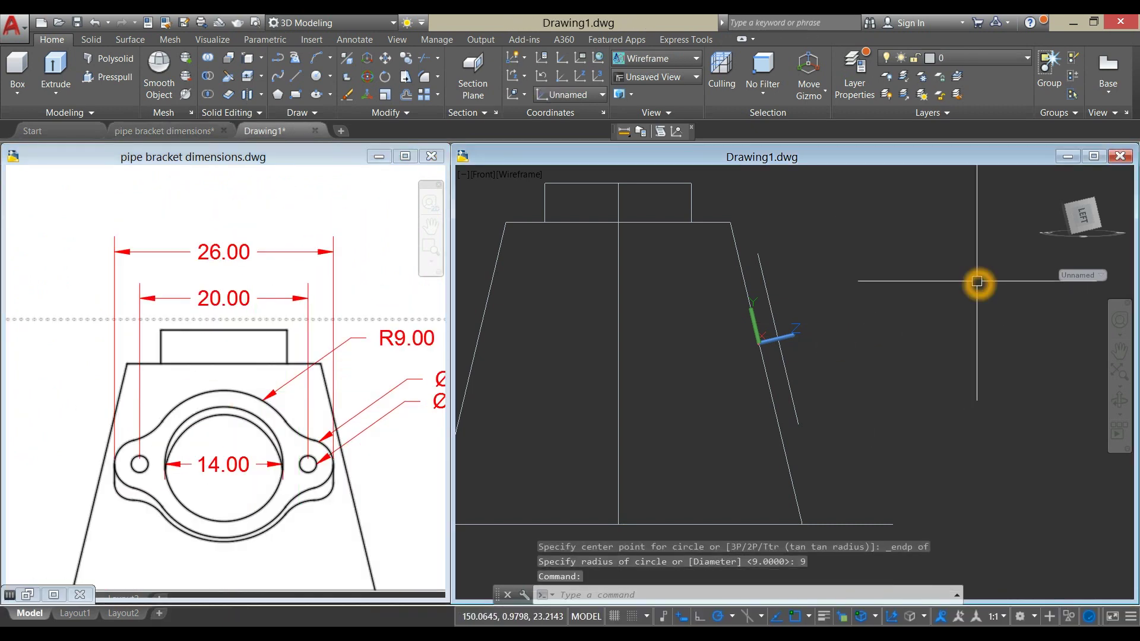
shift+middle_drag(888, 323, 820, 381)
click(562, 176)
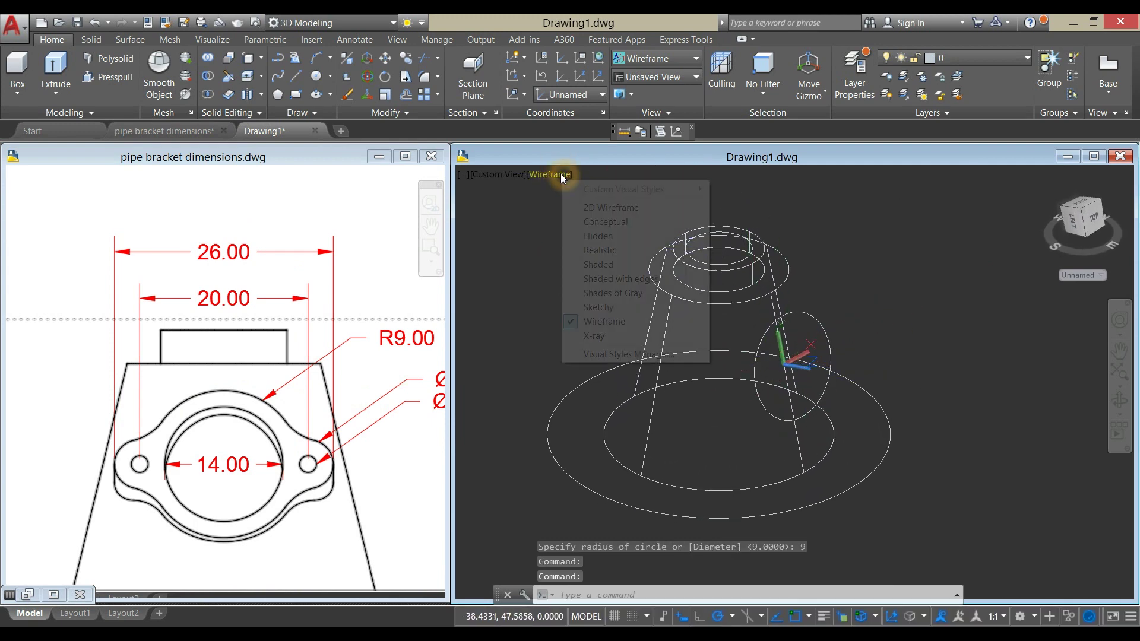
click(609, 279)
shift+middle_drag(893, 276, 855, 262)
- Draw a 10-unit line from the centre of the radius 9 circle along the positive X axis
click(293, 514)
scroll(297, 493, down, 1)
middle_drag(298, 493, 266, 436)
scroll(228, 422, up, 1)
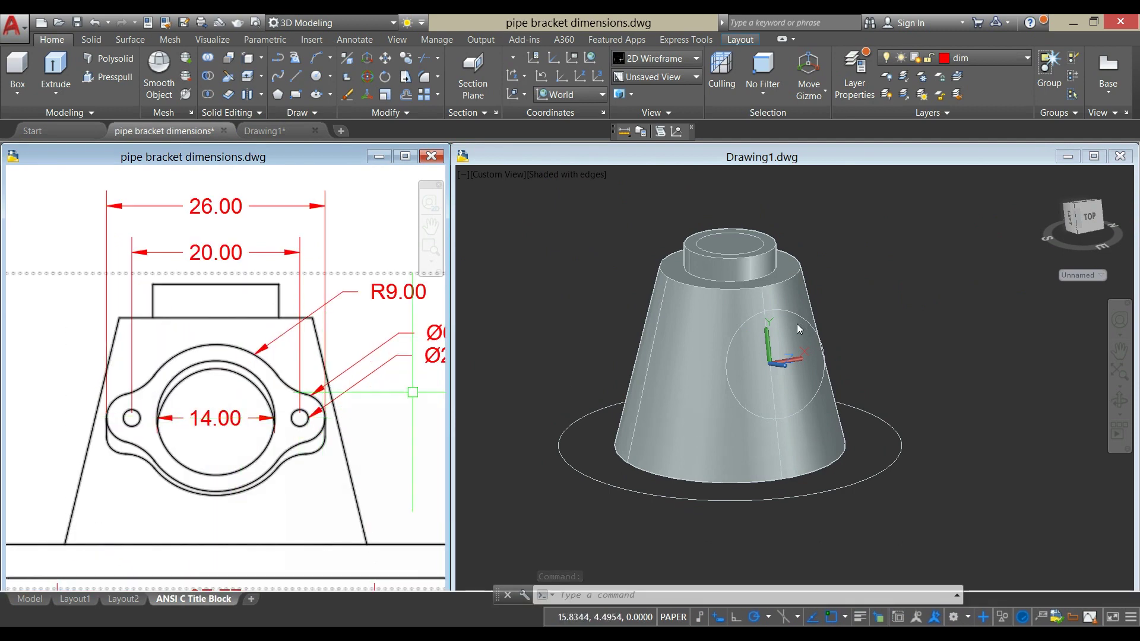
click(895, 295)
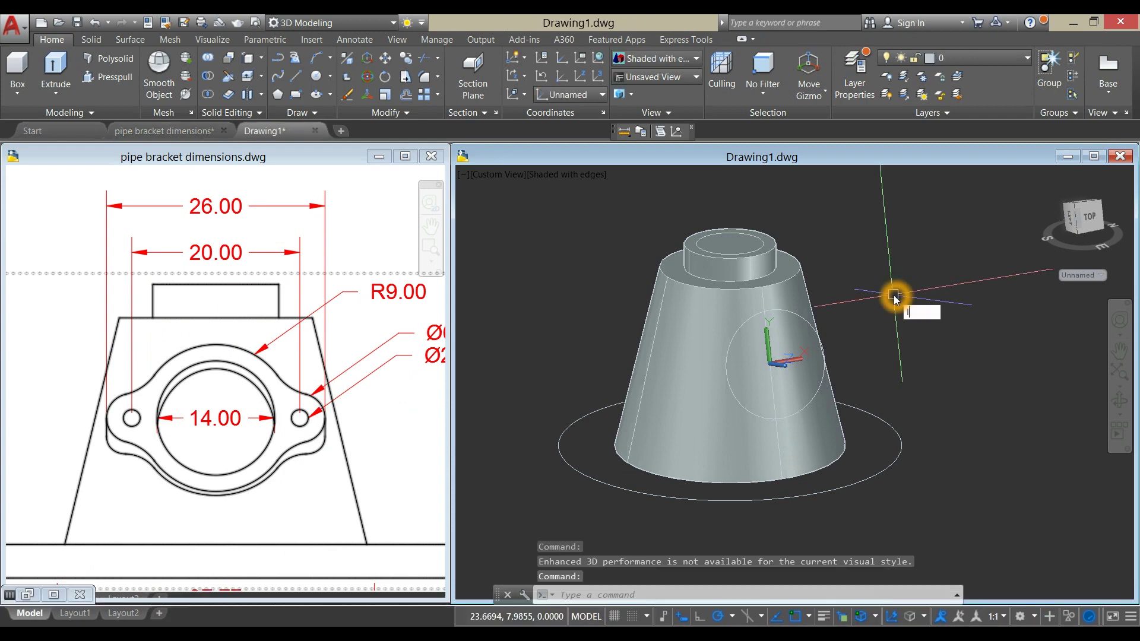
text(l)
key(Return)
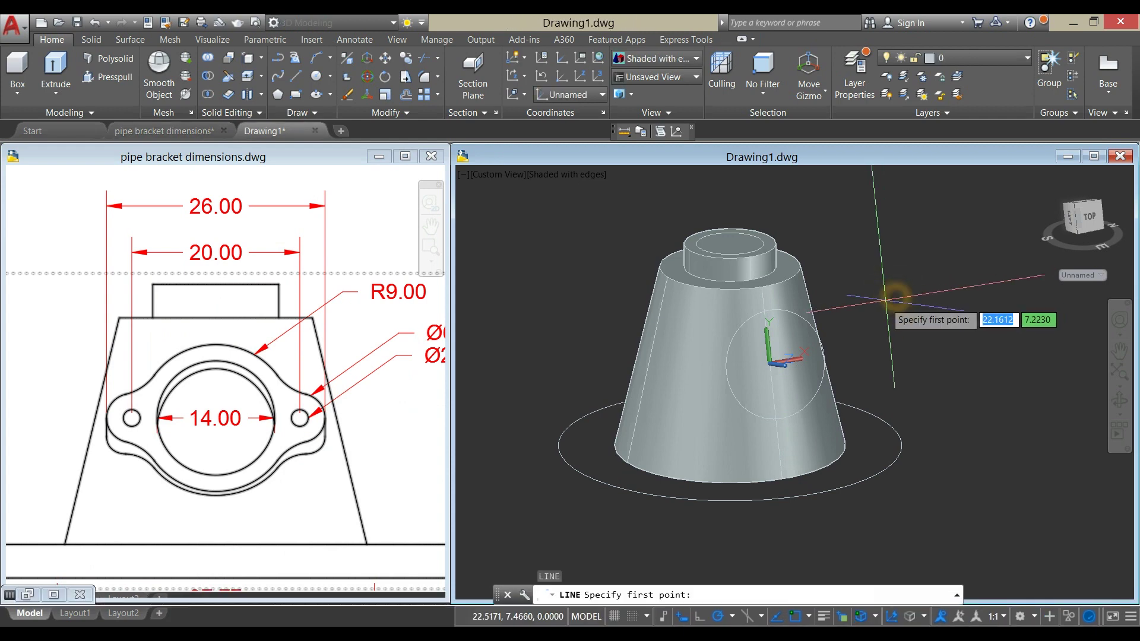
click(778, 368)
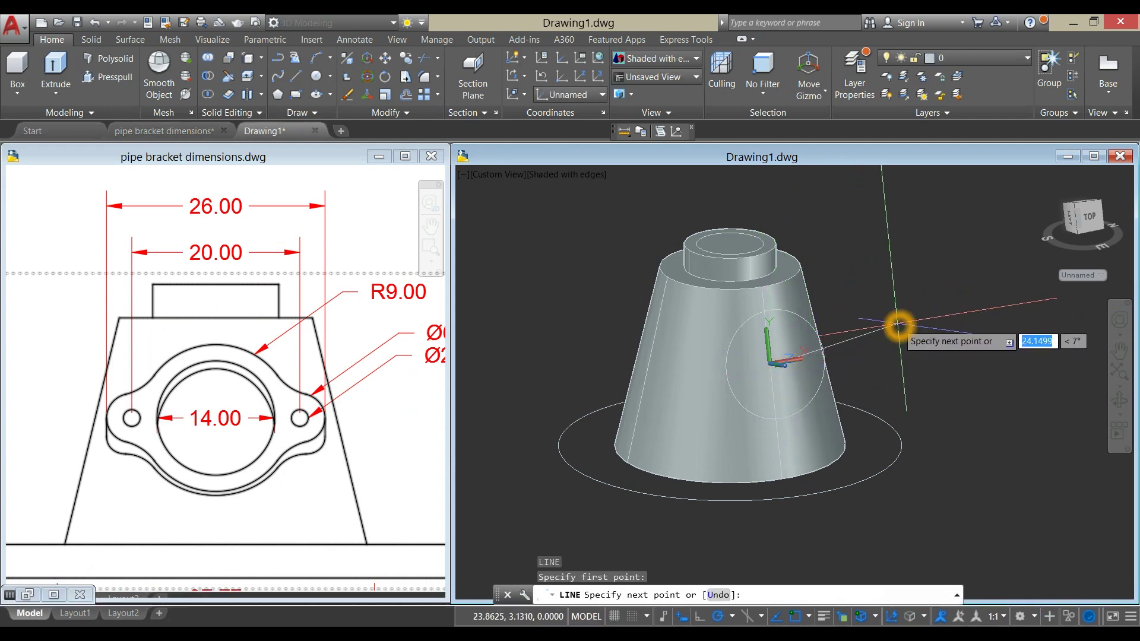
click(917, 341)
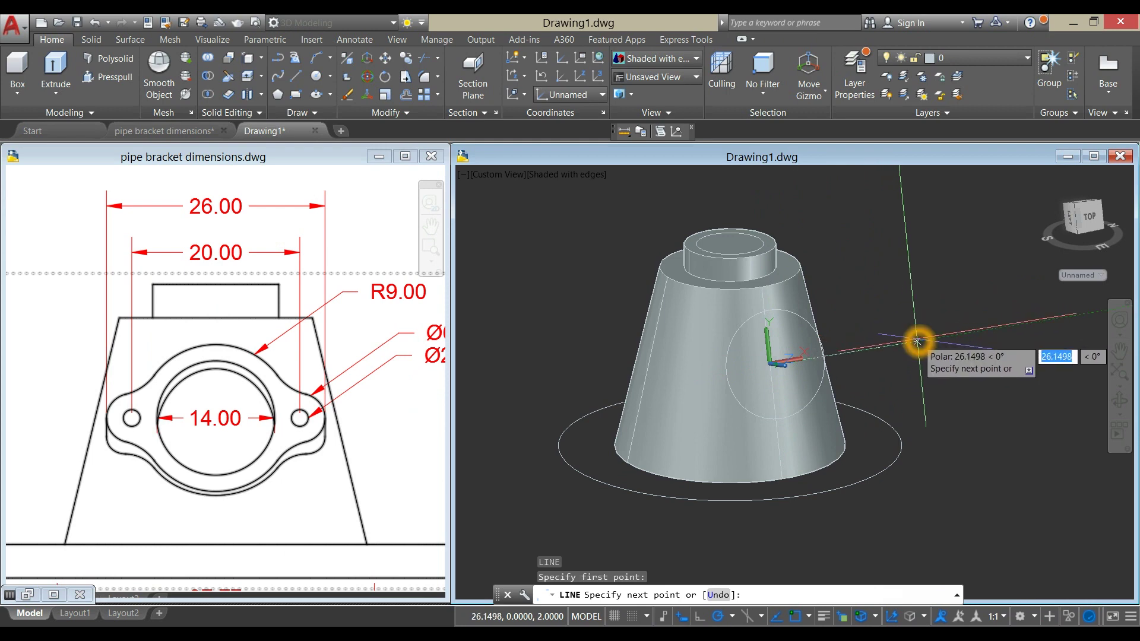
key(Return)
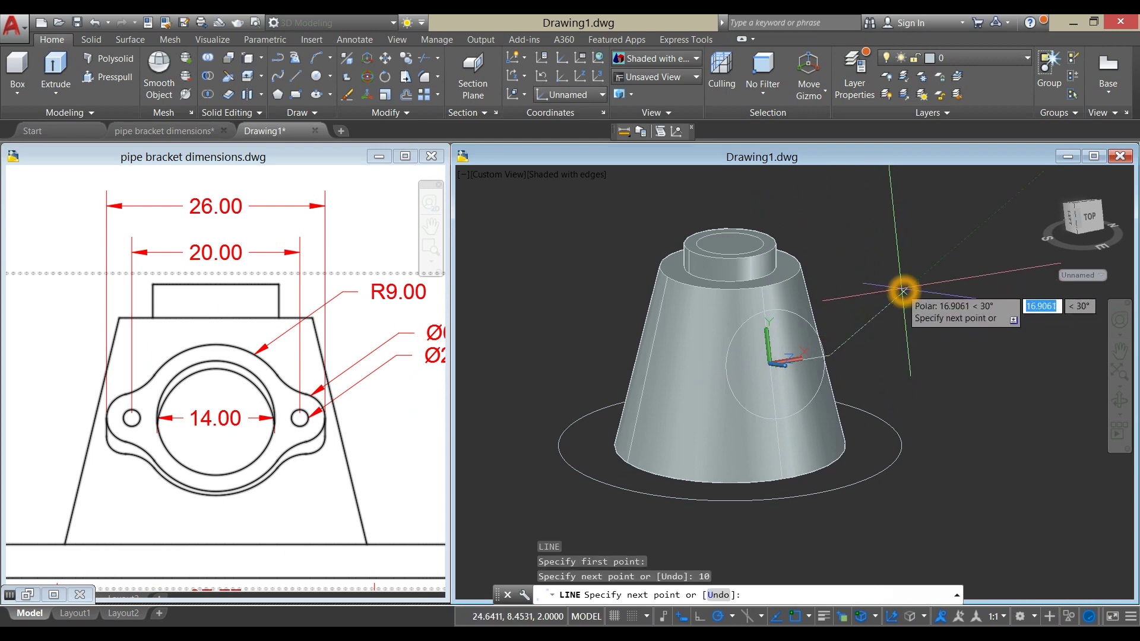
right_click(896, 287)
click(920, 295)
- Draw a circle of diameter 6 centred on the outer endpoint of the 10-unit line
scroll(847, 366, up, 5)
shift+middle_drag(848, 366, 856, 344)
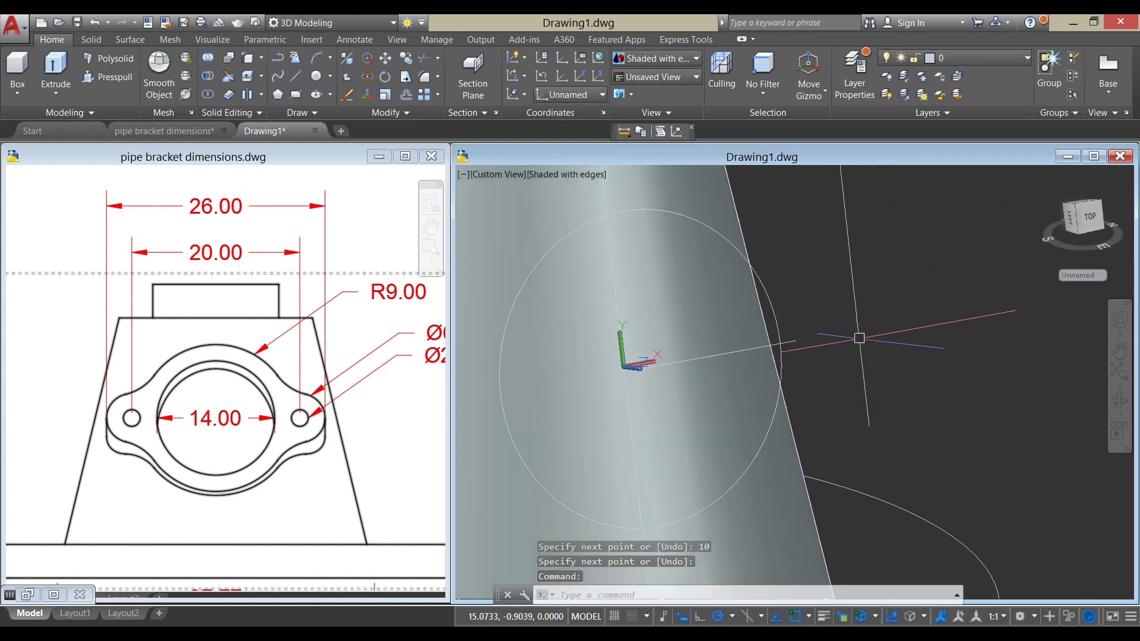
key(Return)
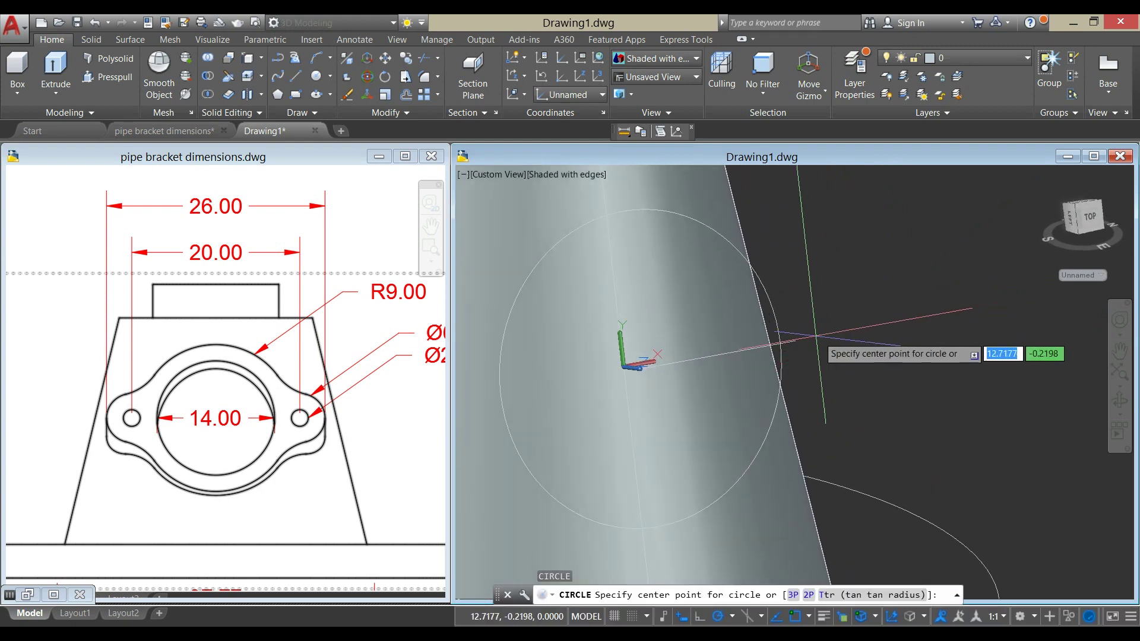
shift+right_click(790, 341)
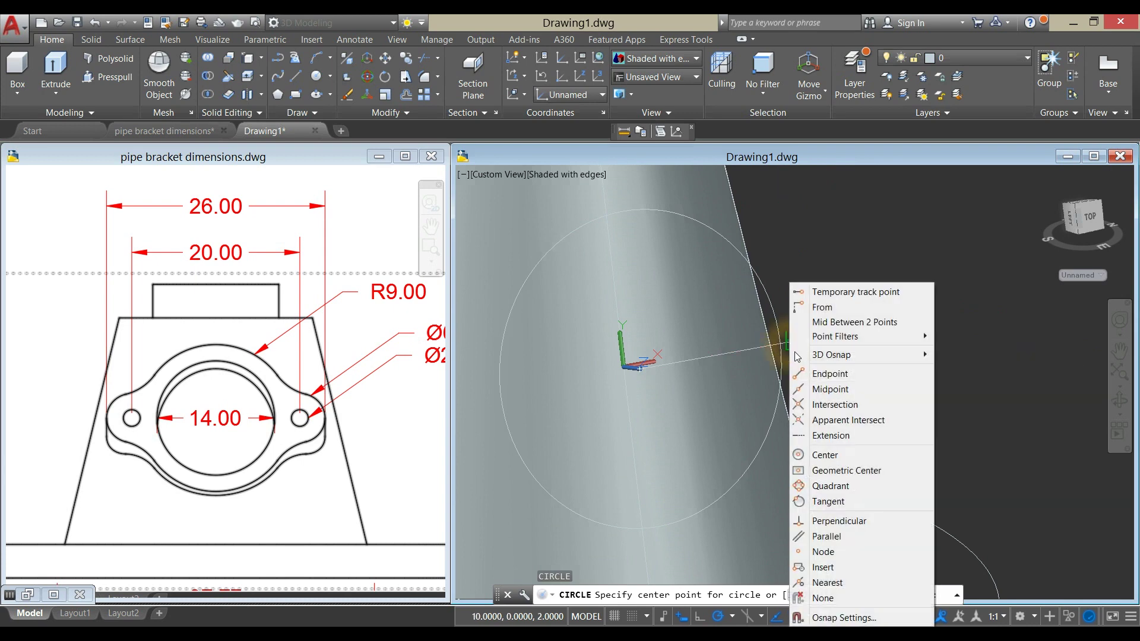
click(830, 374)
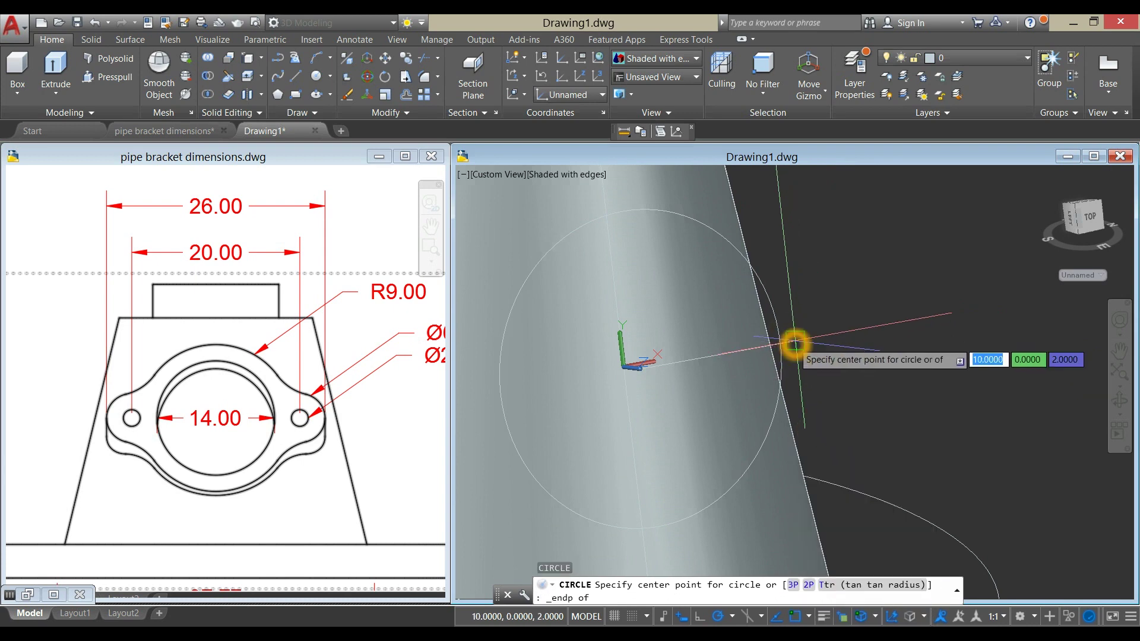
click(796, 341)
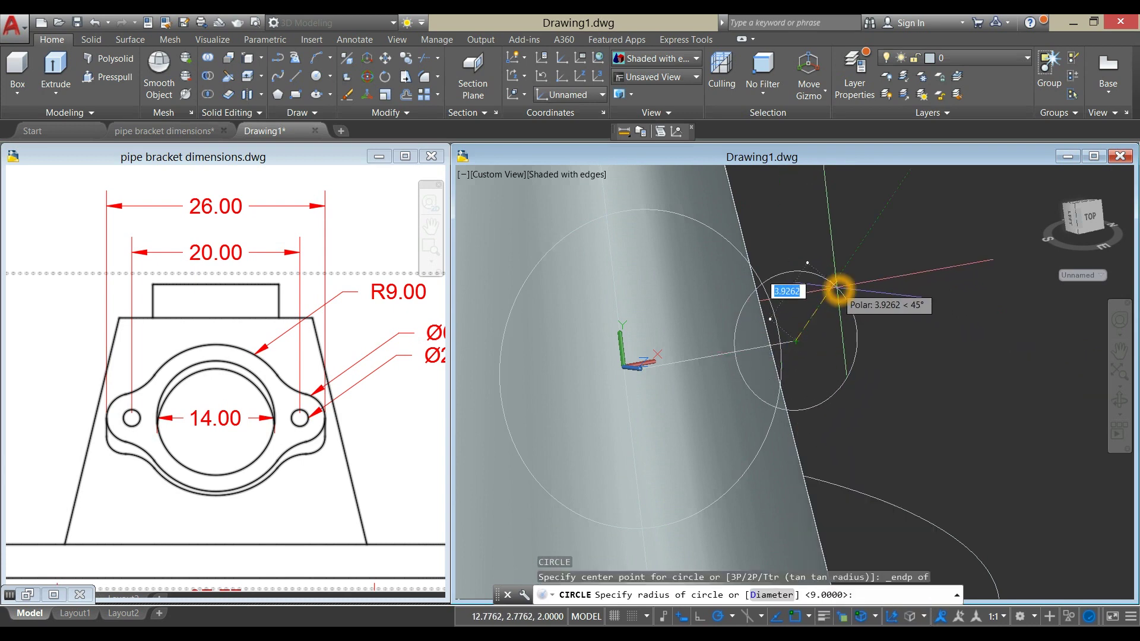
key(Return)
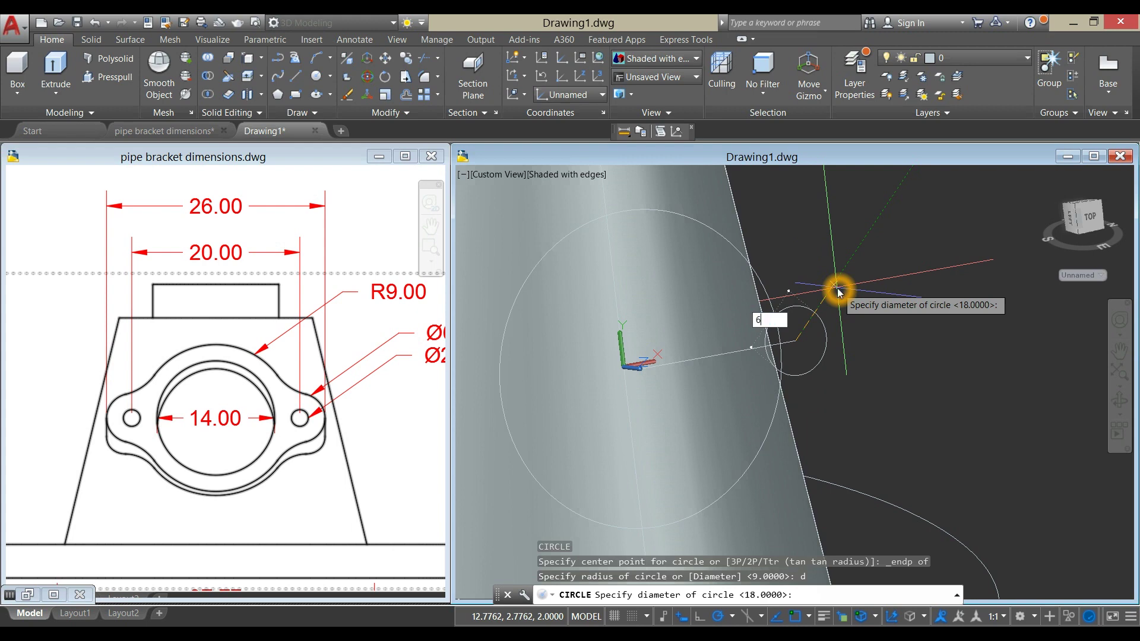
key(Return)
- Draw a concentric hole circle of diameter 2 at the centre of the diameter 6 circle, following the reference dimensions
click(344, 501)
scroll(343, 501, up, 3)
scroll(253, 488, down, 3)
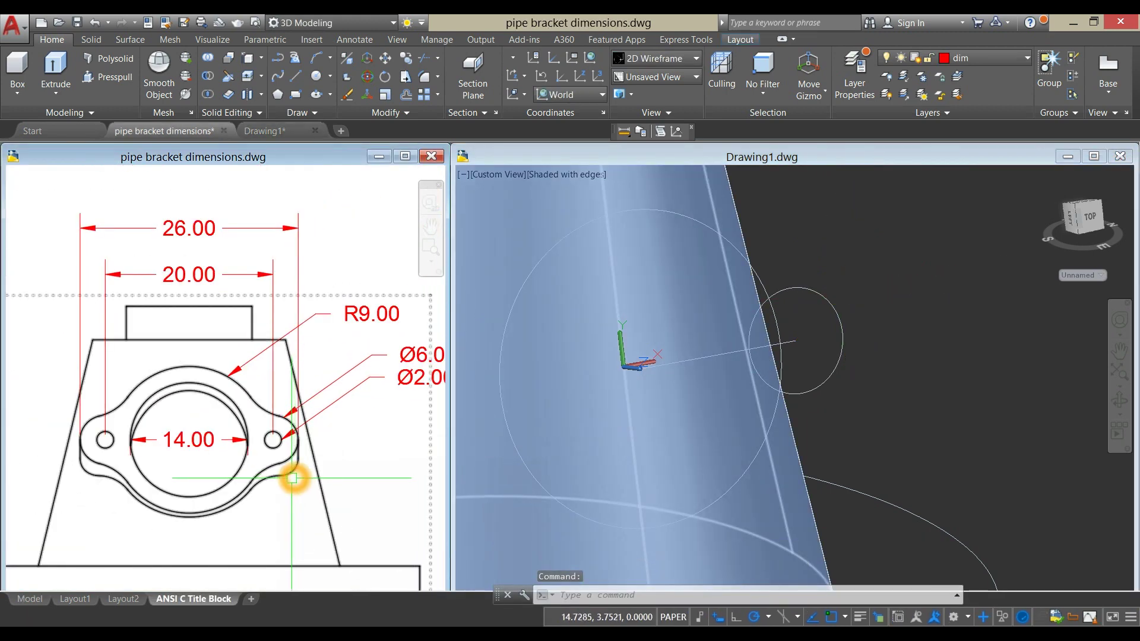
middle_drag(253, 488, 255, 486)
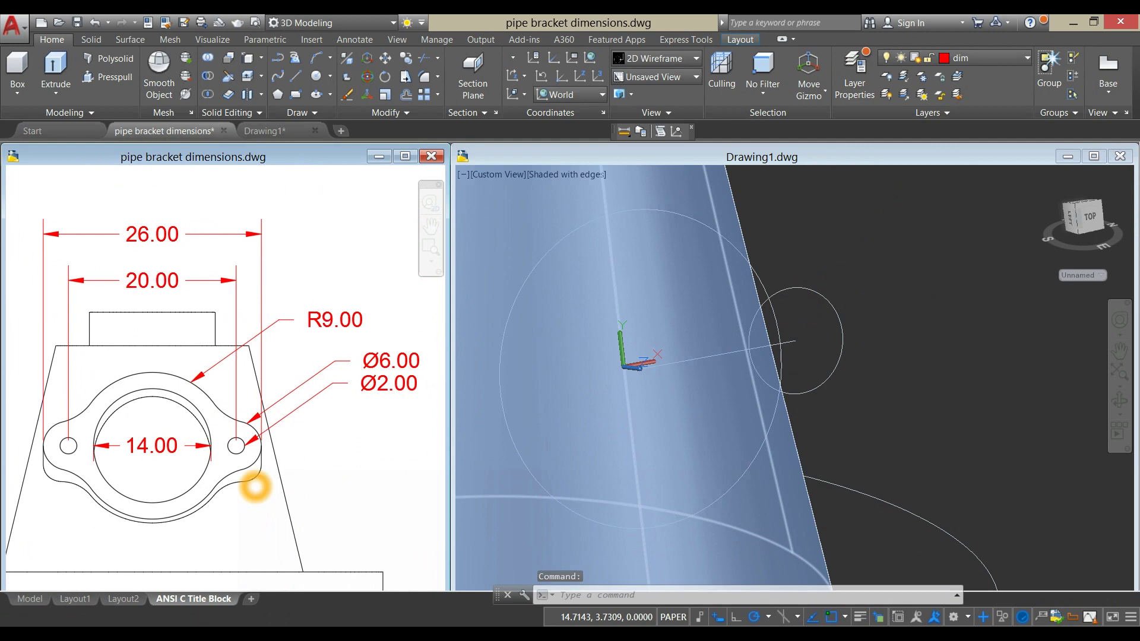
click(885, 385)
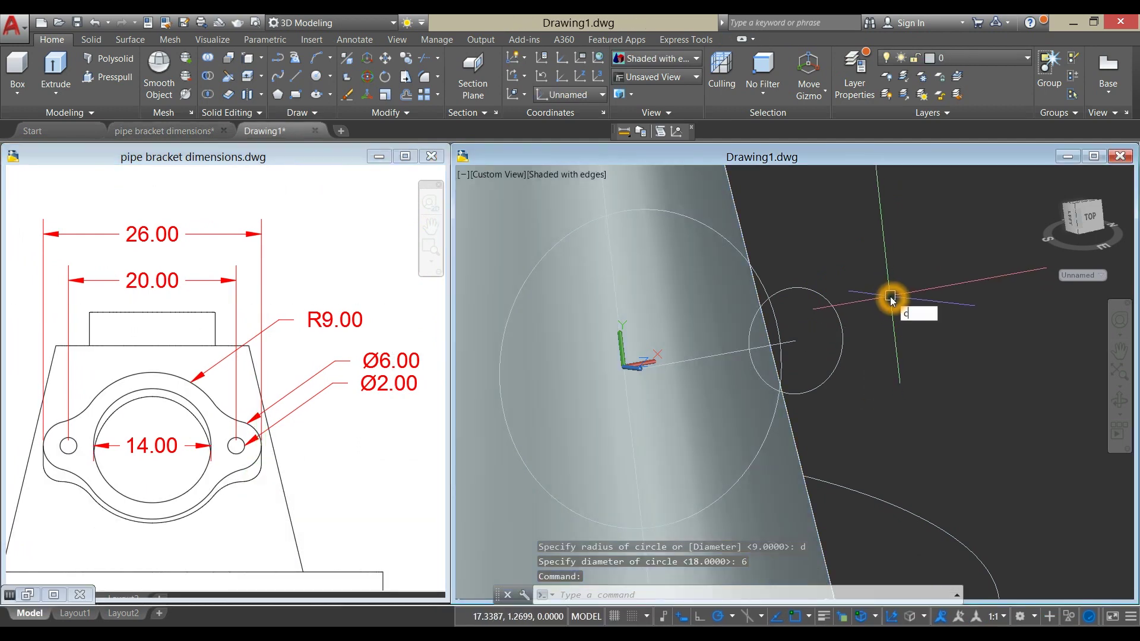
text(C)
key(Return)
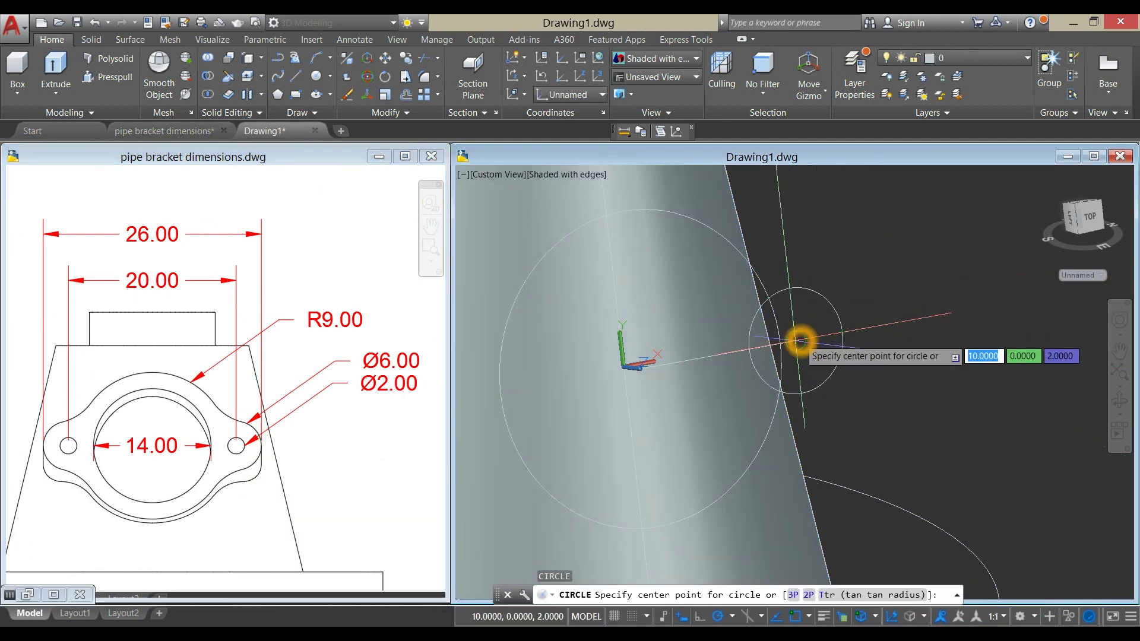
click(799, 342)
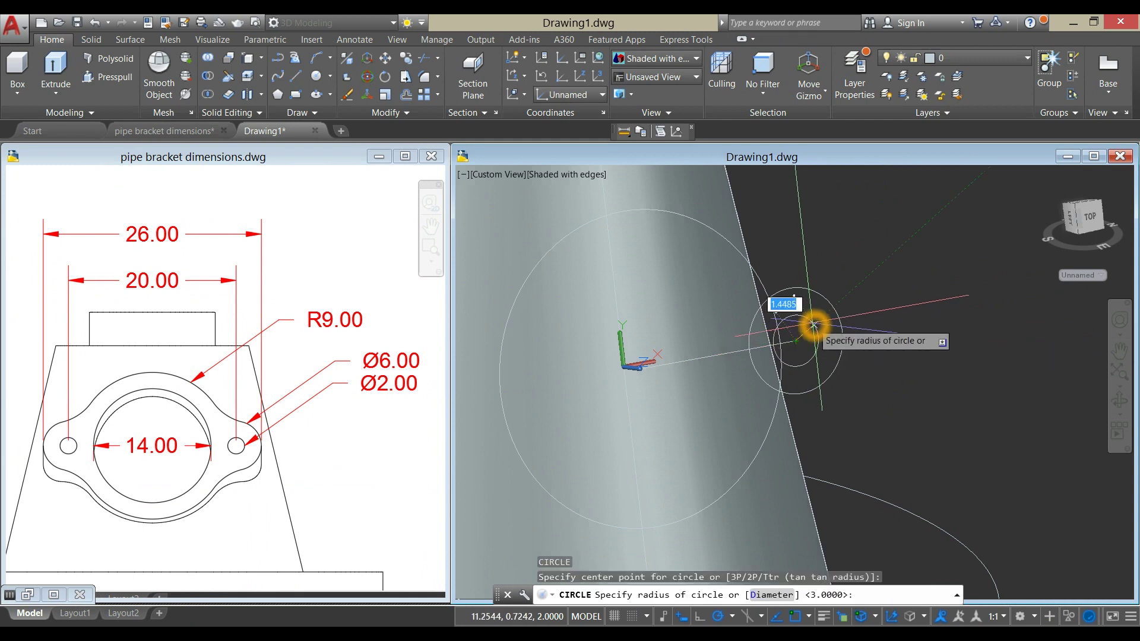
text(d)
key(Return)
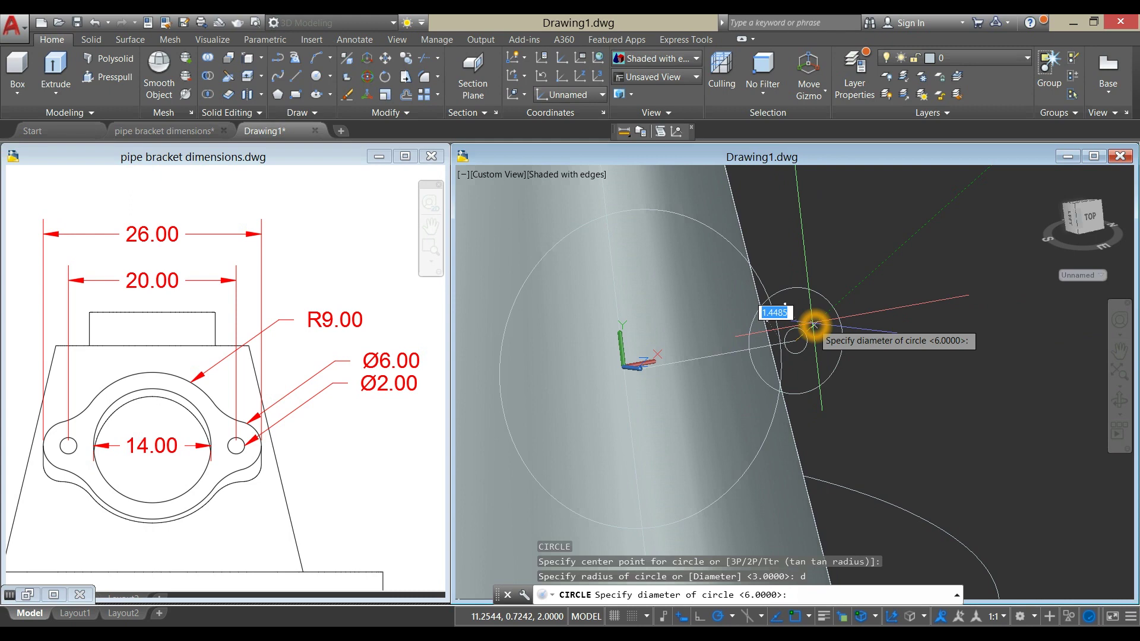
key(Return)
scroll(877, 321, down, 5)
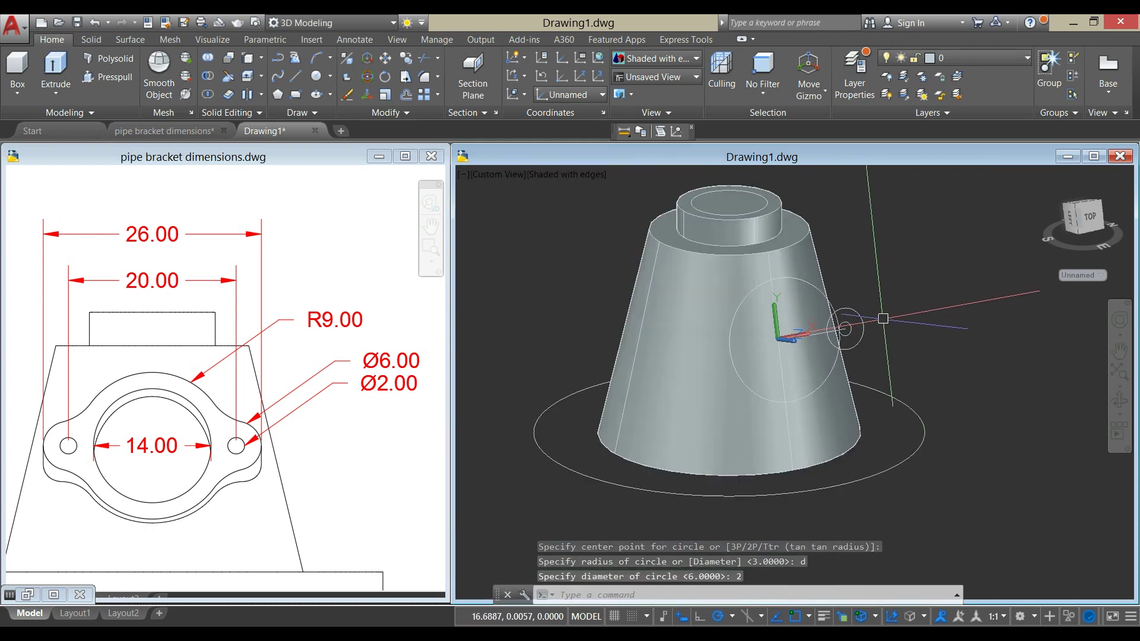
shift+middle_drag(877, 321, 903, 247)
scroll(903, 247, up, 6)
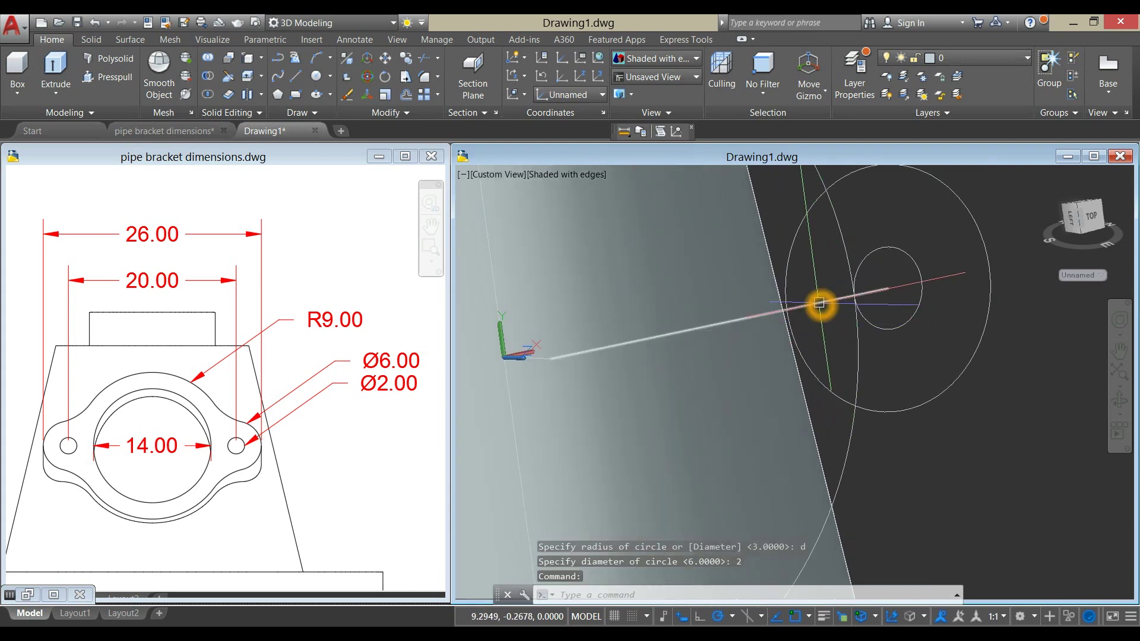
right_click(882, 222)
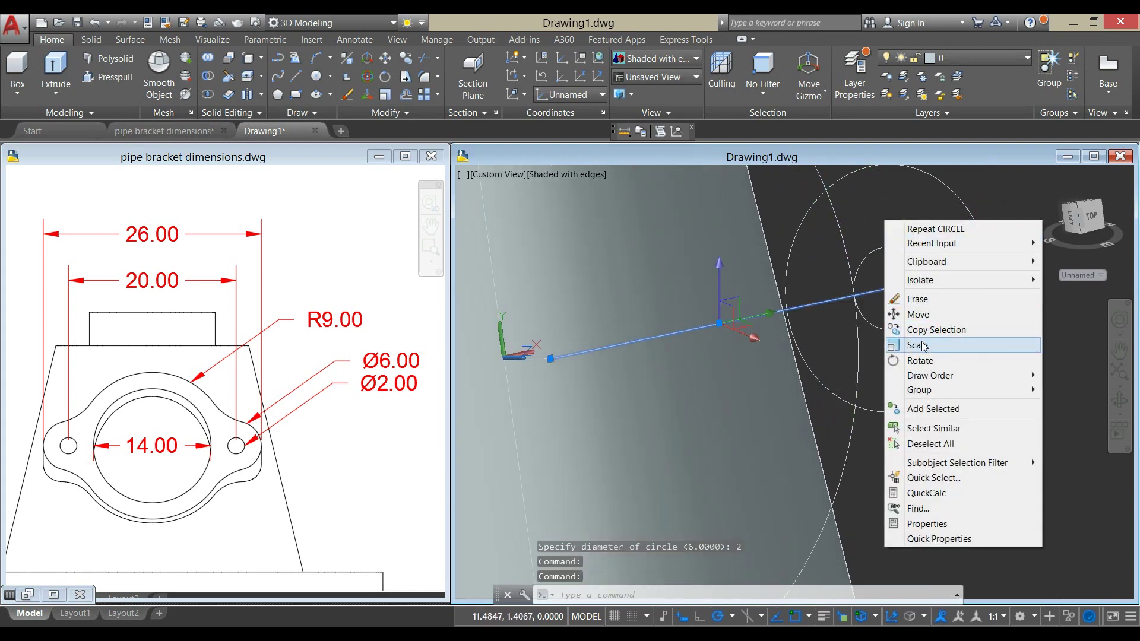
click(925, 330)
click(883, 288)
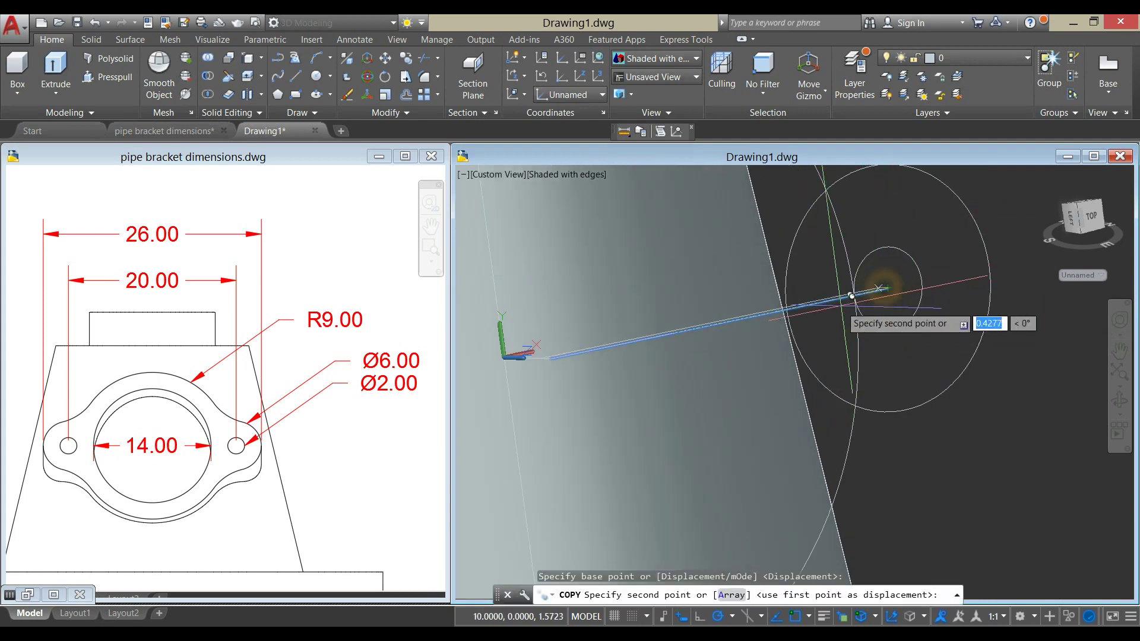
key(Escape)
- Copy the 10-unit line from its outer endpoint to the UCS origin so the copy extends toward negative X
click(820, 304)
right_click(828, 252)
click(880, 364)
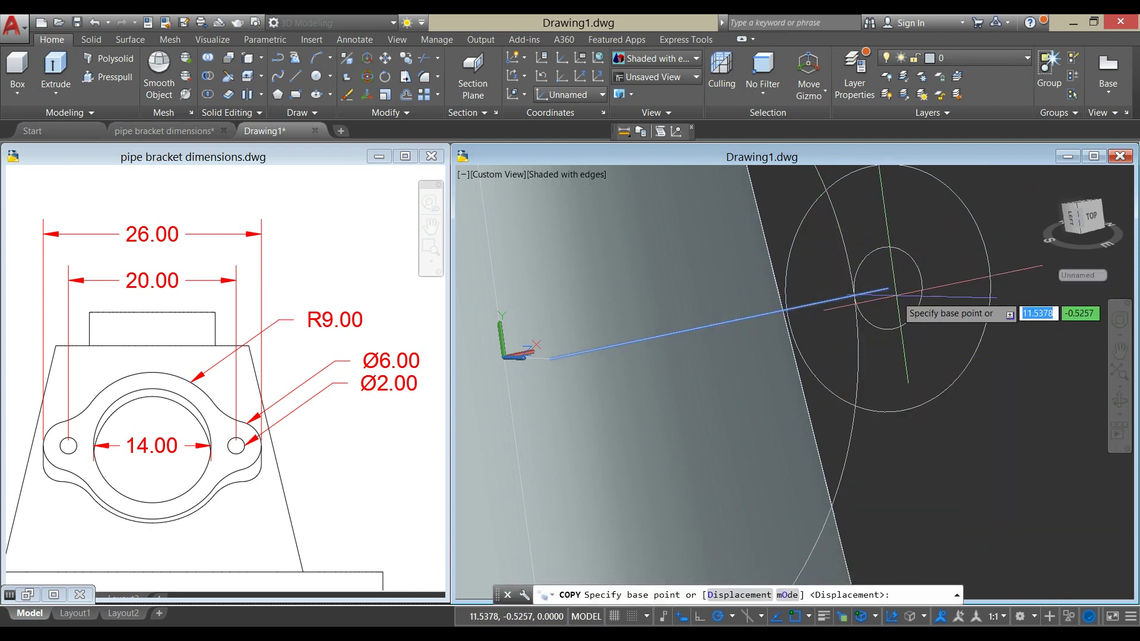
click(889, 287)
middle_drag(733, 341, 941, 308)
scroll(787, 339, down, 2)
scroll(785, 344, up, 3)
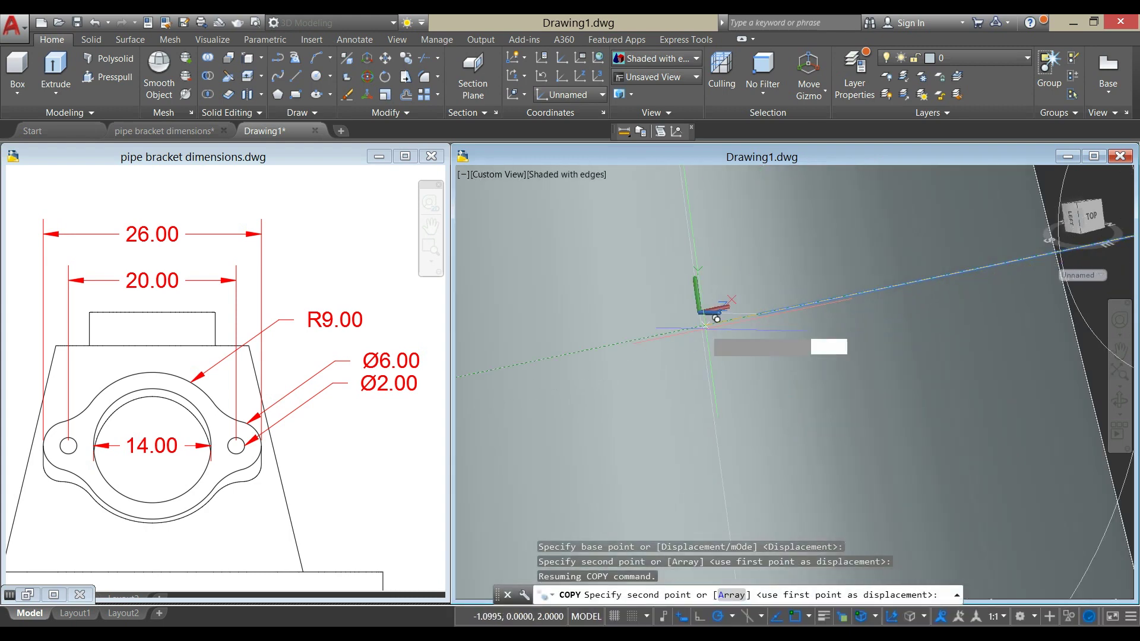
click(702, 321)
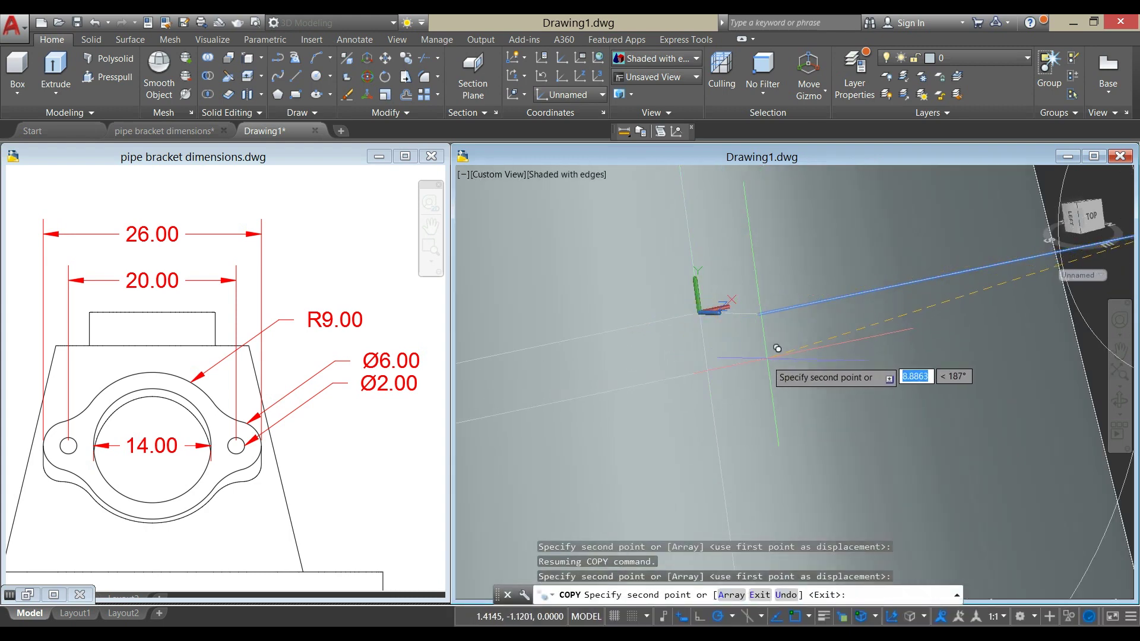
scroll(748, 324, down, 3)
right_click(1018, 315)
click(1035, 326)
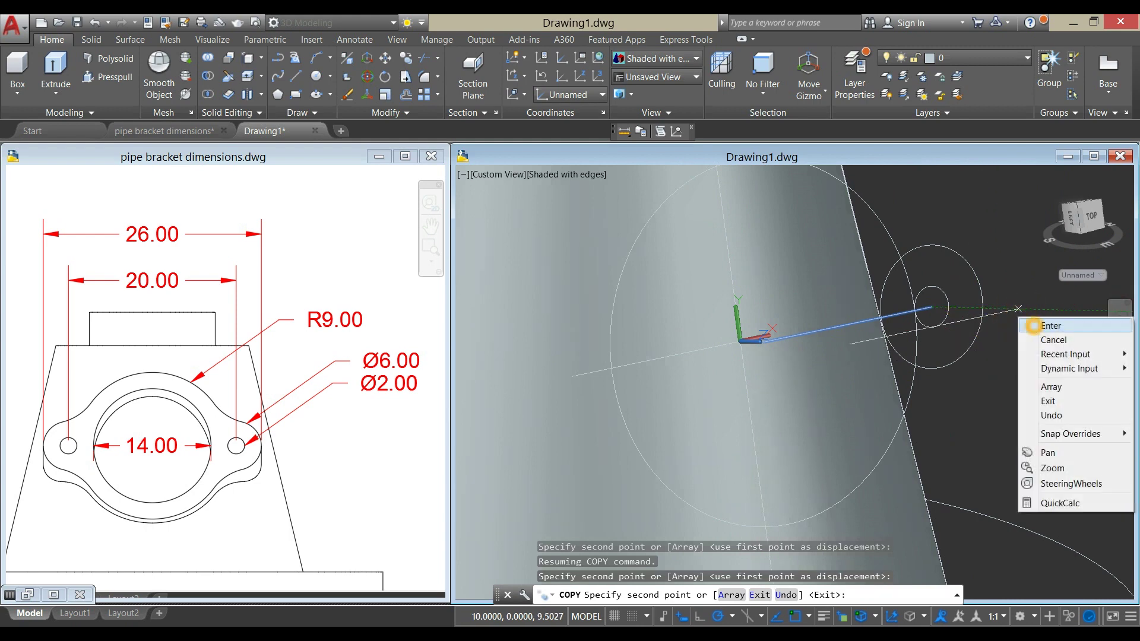
- Move the copied line by its inner endpoint from the UCS origin to the centre of the radius 9 circle
mouse_move(1000, 332)
shift+middle_down()
mouse_move(988, 425)
mouse_move(1080, 308)
mouse_move(965, 346)
shift+middle_up()
right_click(710, 370)
scroll(713, 372, up, 3)
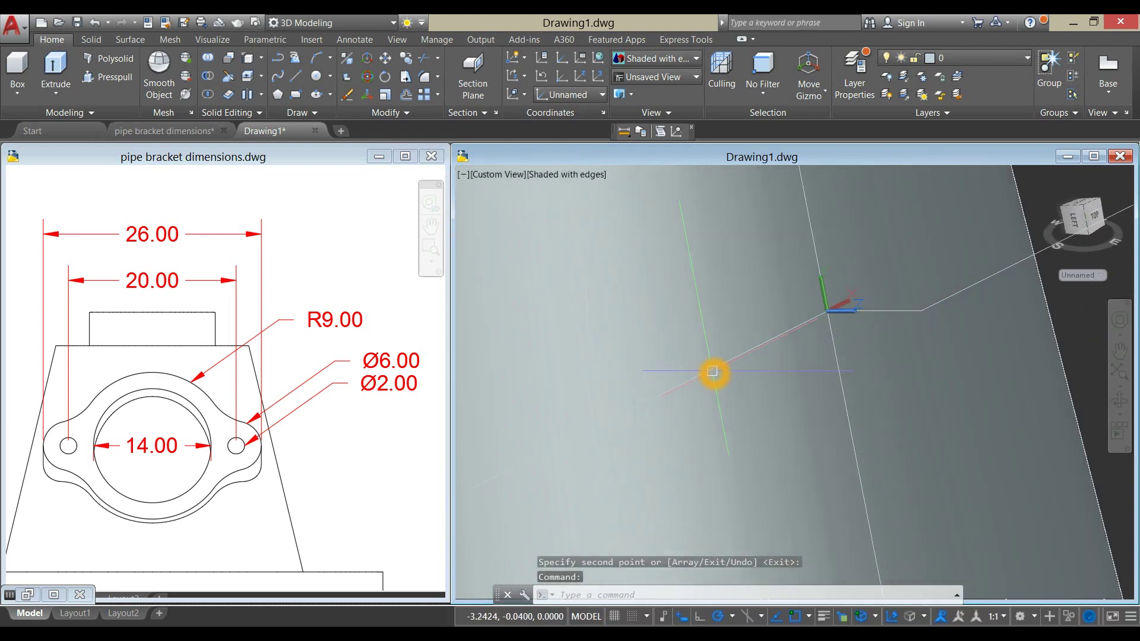
right_click(857, 261)
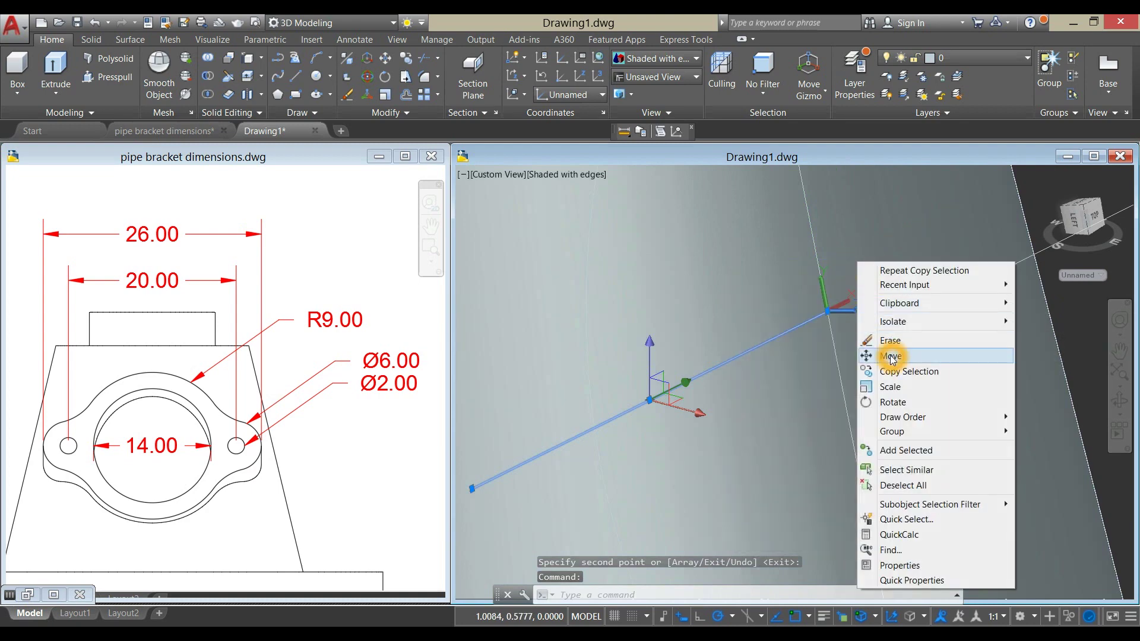
click(885, 354)
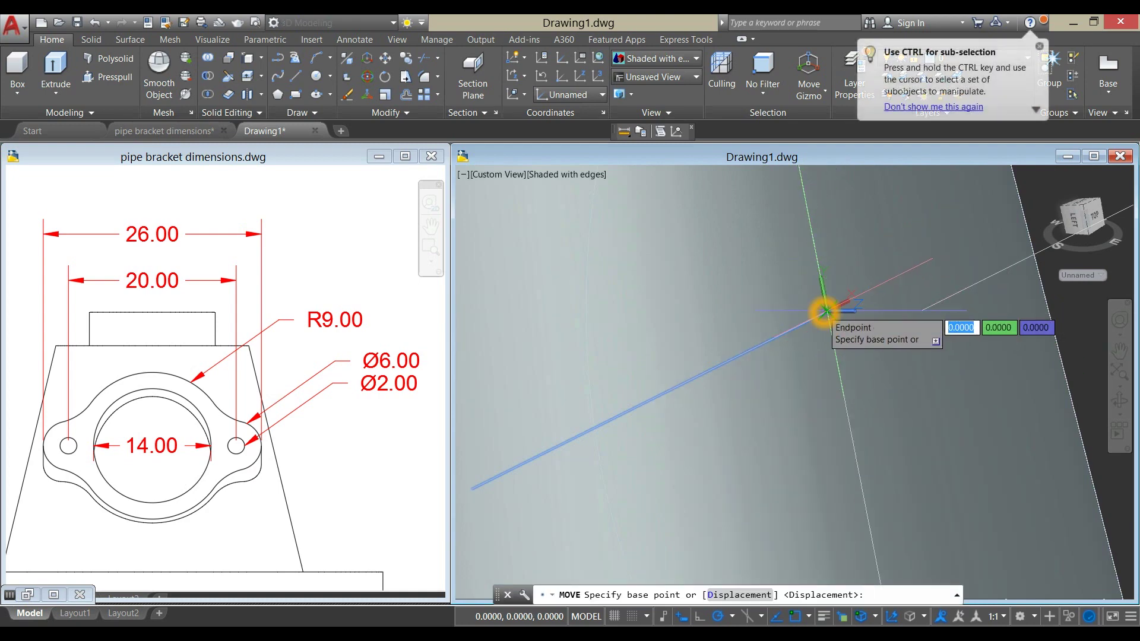
shift+right_click(824, 312)
click(859, 380)
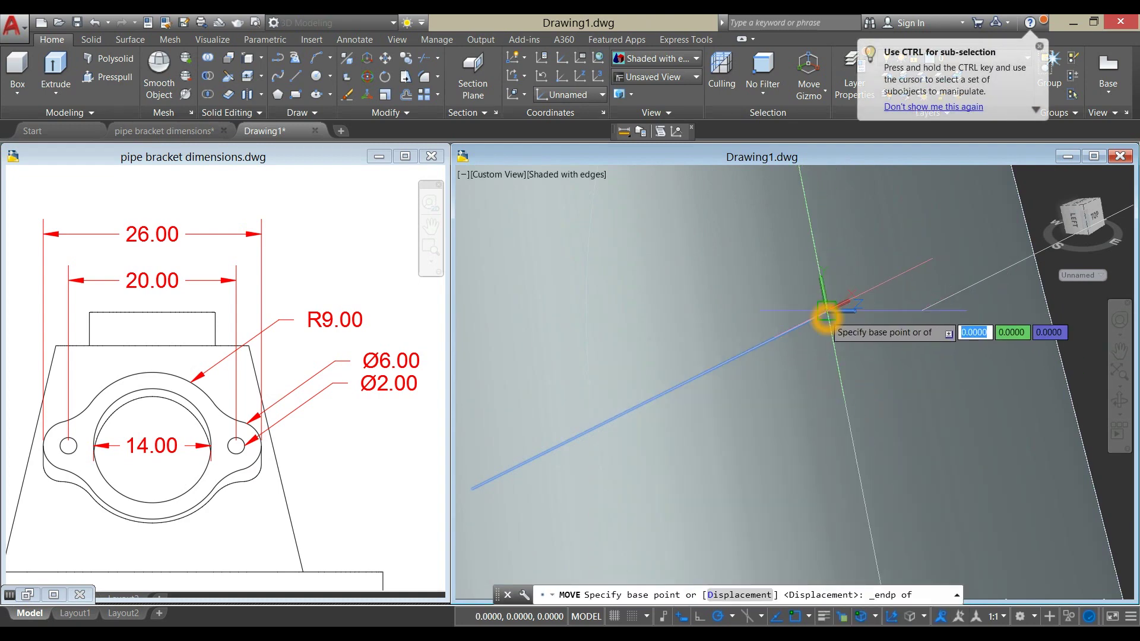
click(825, 314)
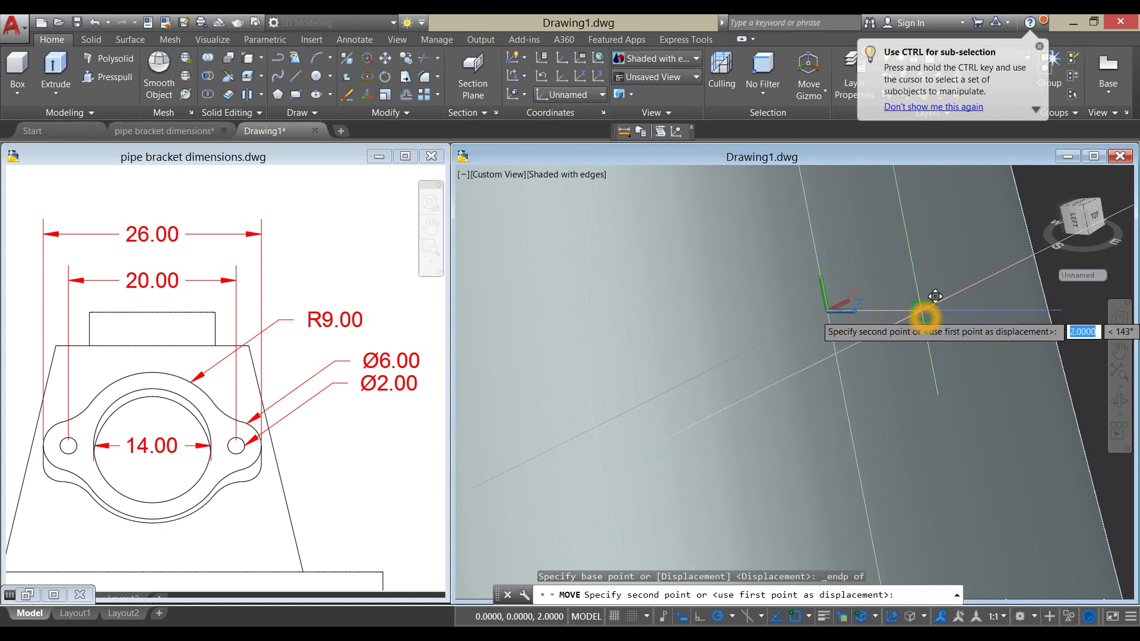
click(921, 311)
scroll(931, 374, down, 5)
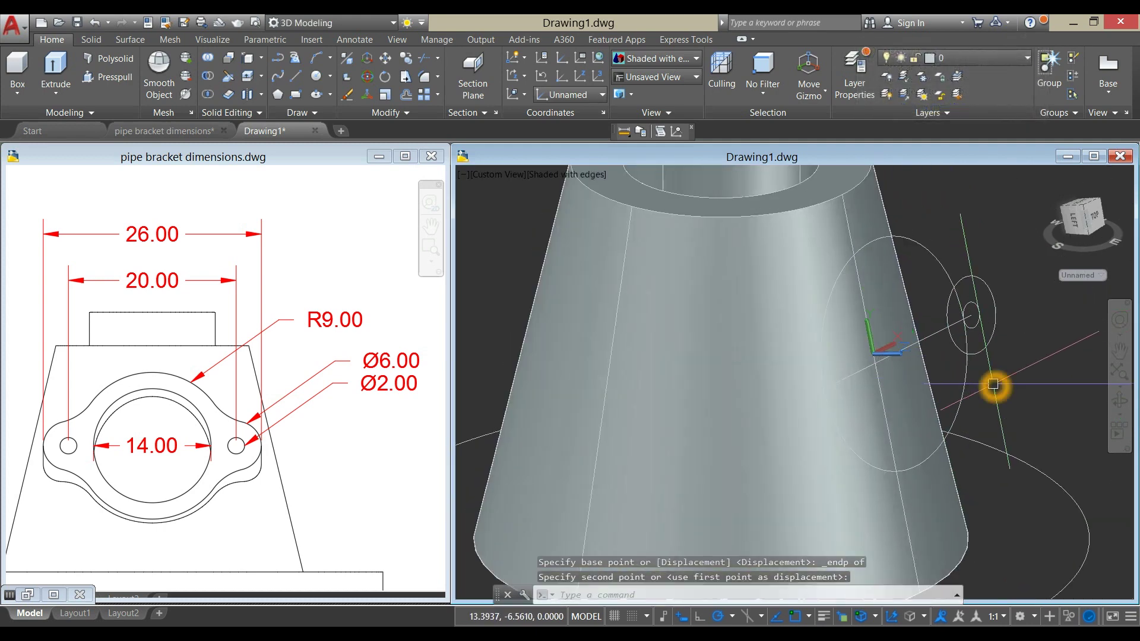
shift+middle_drag(995, 386, 879, 368)
scroll(883, 360, down, 2)
scroll(882, 337, up, 5)
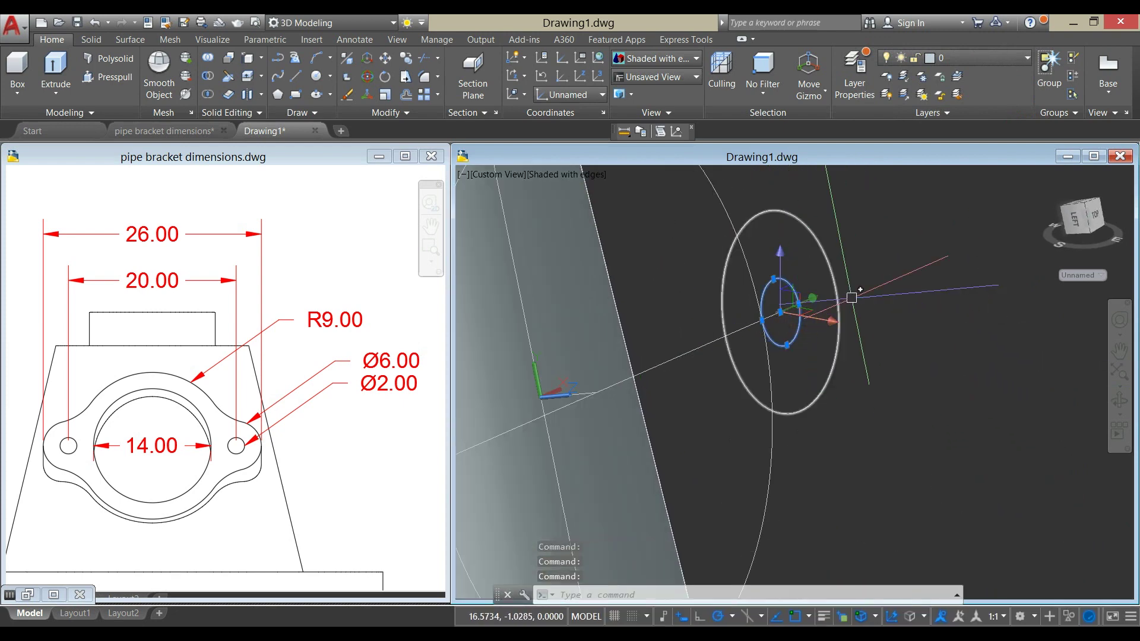
right_click(889, 244)
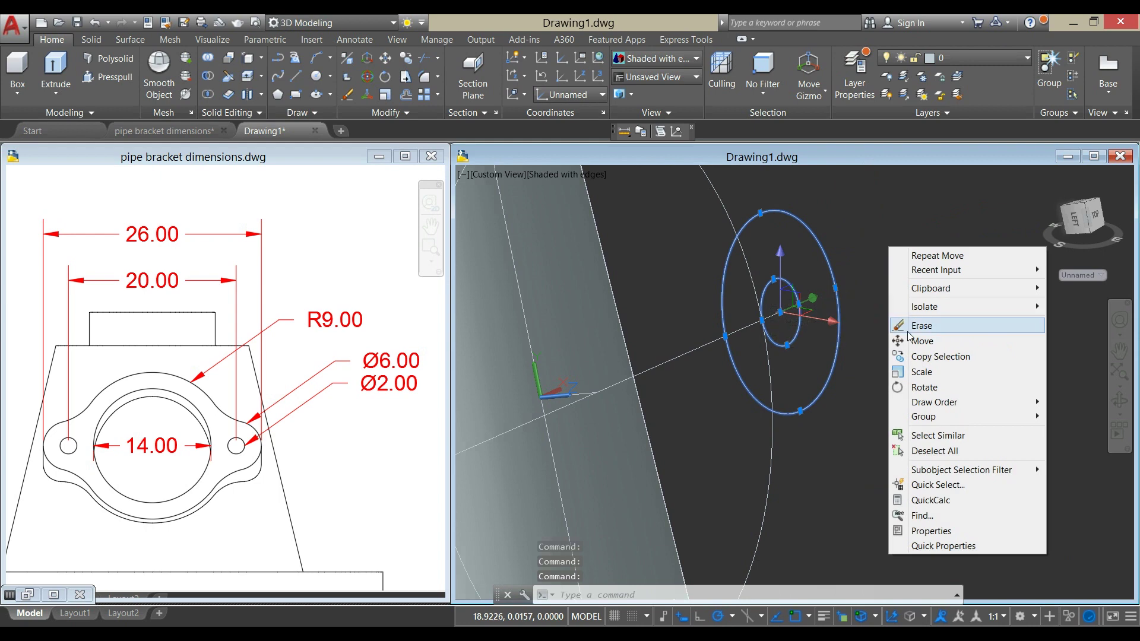
click(922, 372)
scroll(826, 356, down, 4)
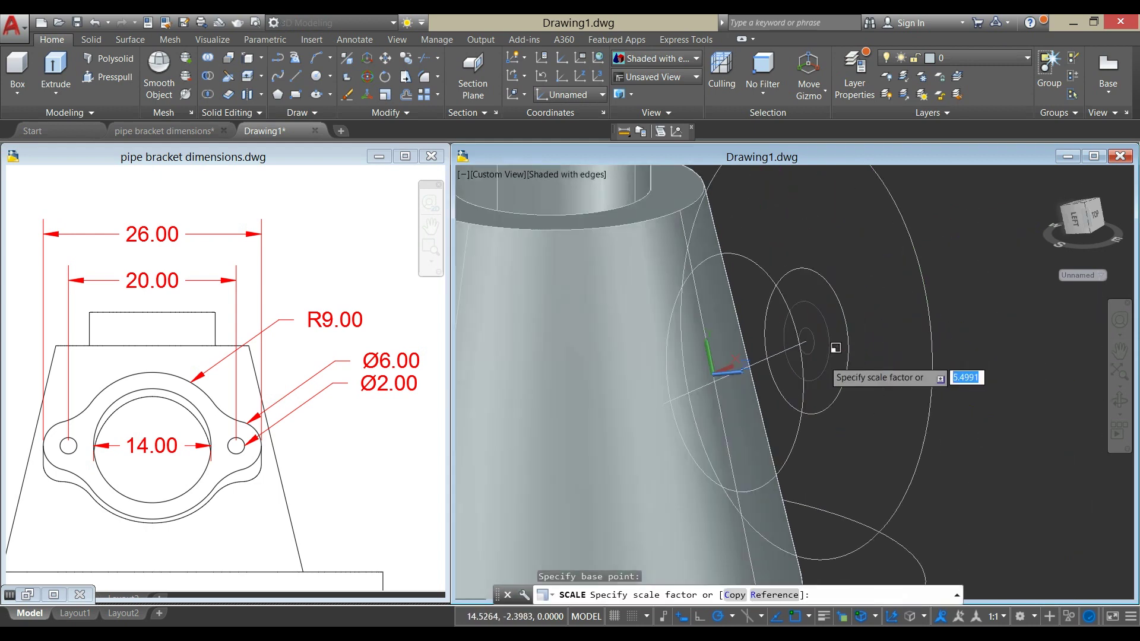
scroll(796, 399, up, 6)
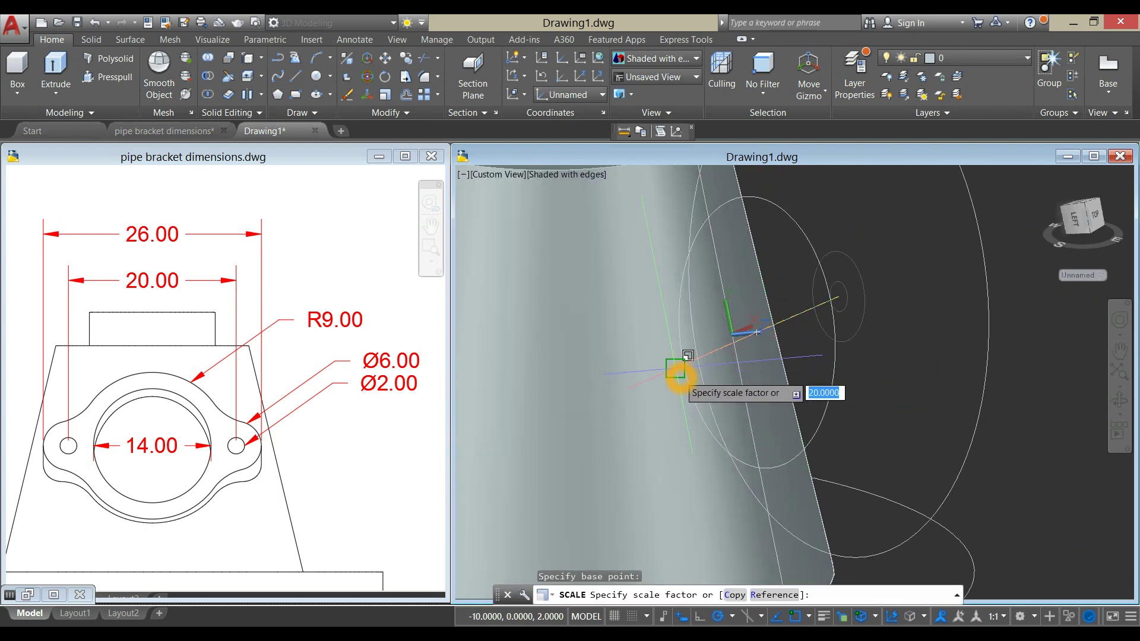
key(Escape)
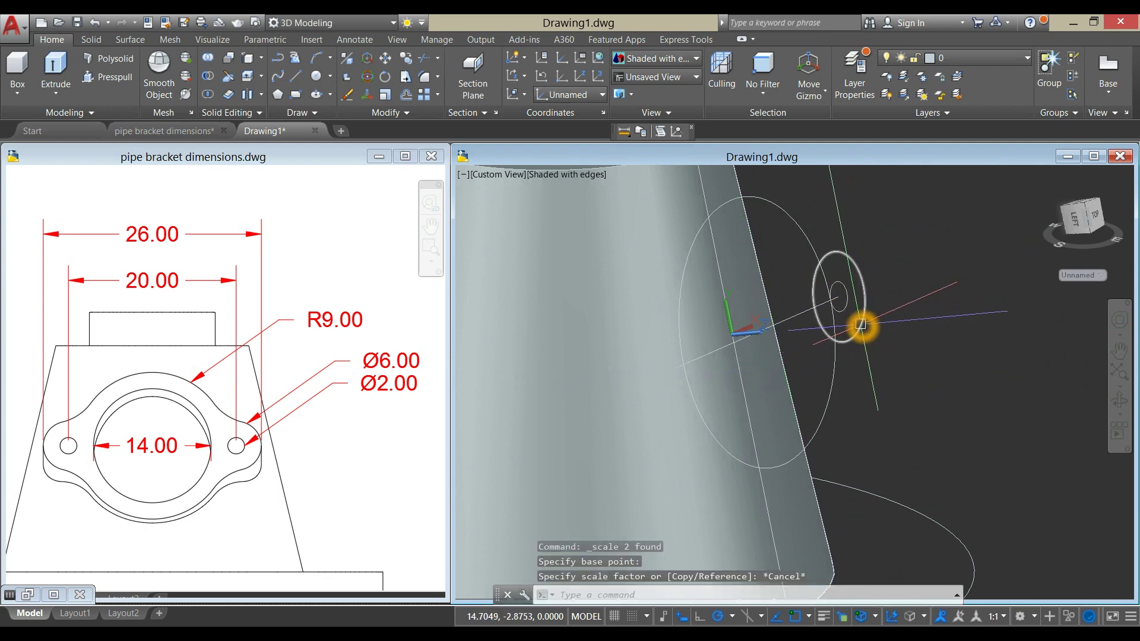
- Copy the diameter 6 and diameter 2 circles from their centre to the far endpoint of the opposite 10-unit line
click(840, 307)
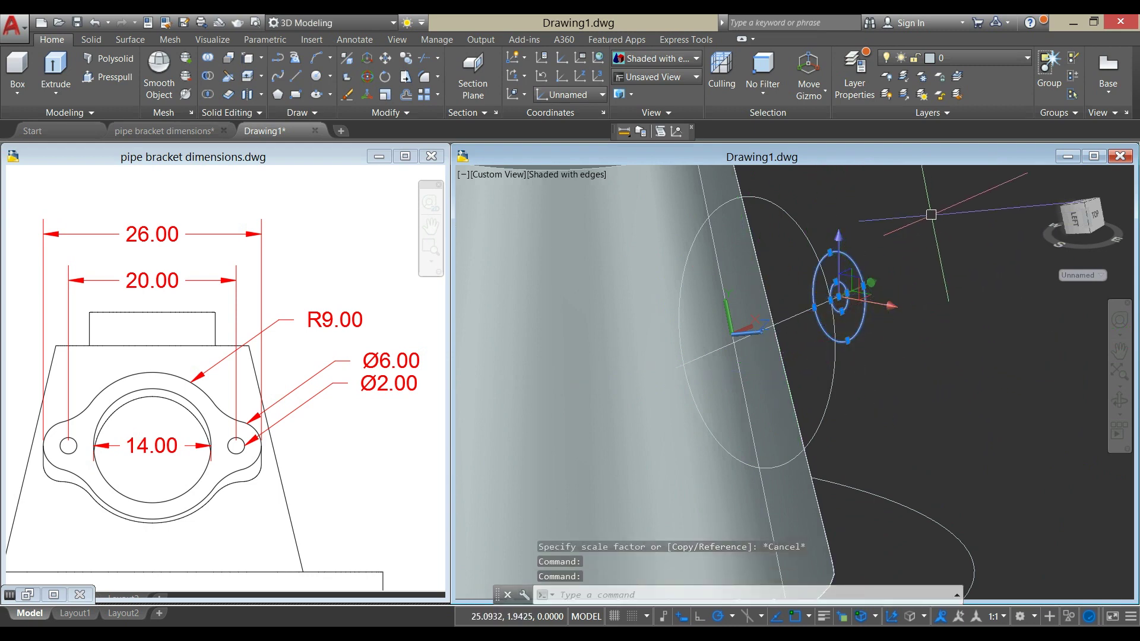
right_click(931, 215)
click(962, 329)
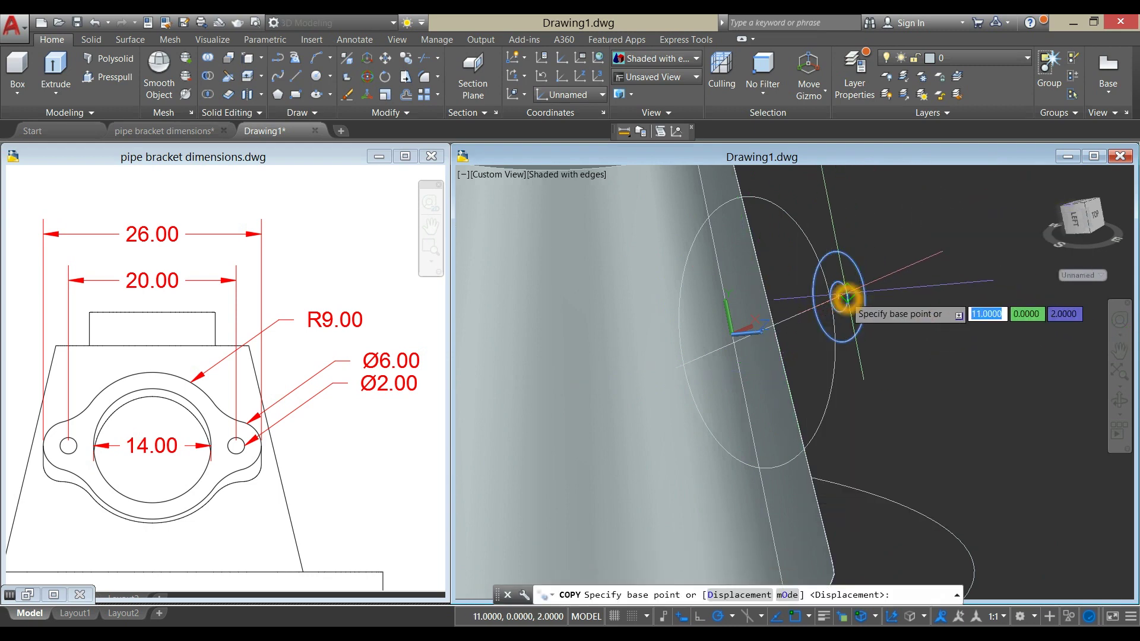
click(839, 304)
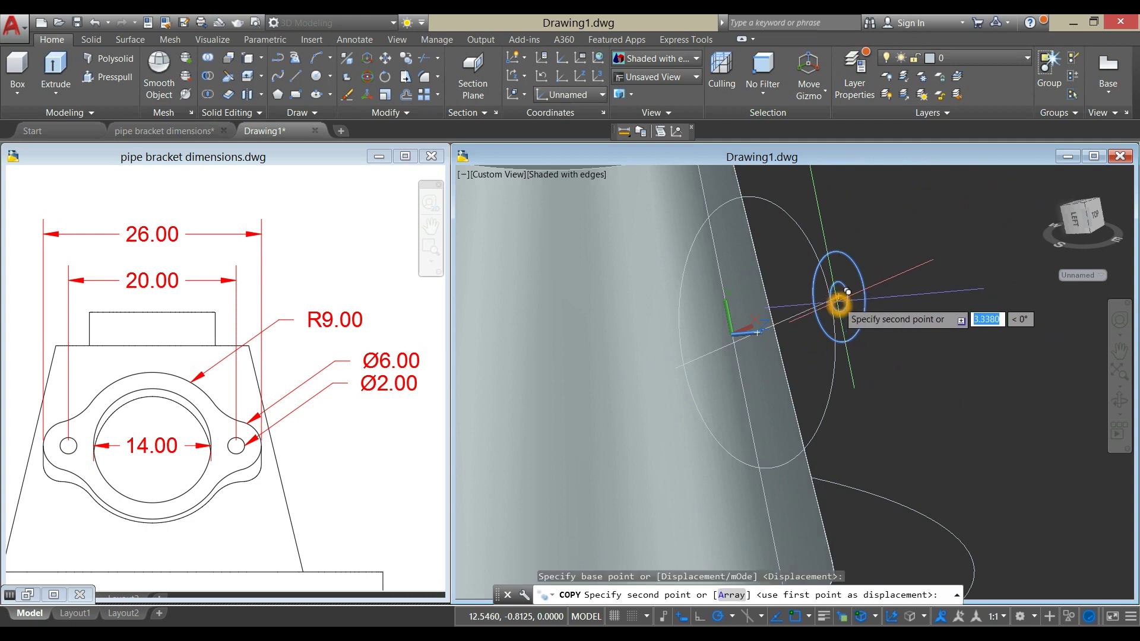
click(682, 369)
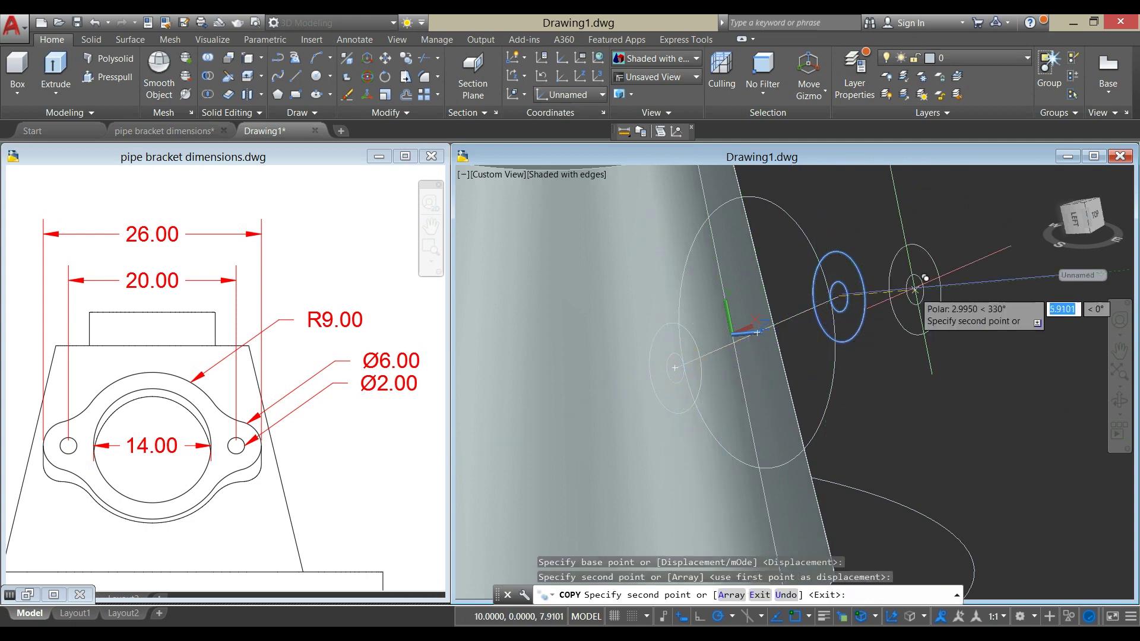
right_click(914, 288)
click(947, 302)
- Extrude the radius 9 circle and both diameter 6 circles about 17 units inward into the cone
scroll(911, 311, down, 3)
mouse_move(911, 312)
shift+middle_down()
mouse_move(768, 323)
mouse_move(950, 294)
mouse_move(943, 304)
shift+middle_up()
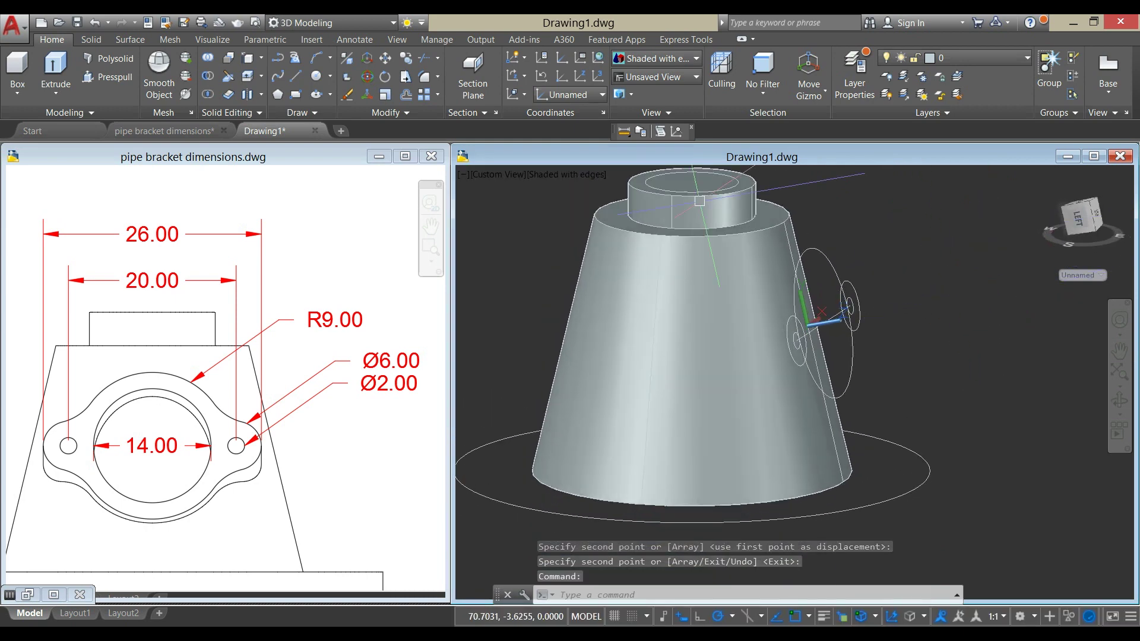
click(66, 65)
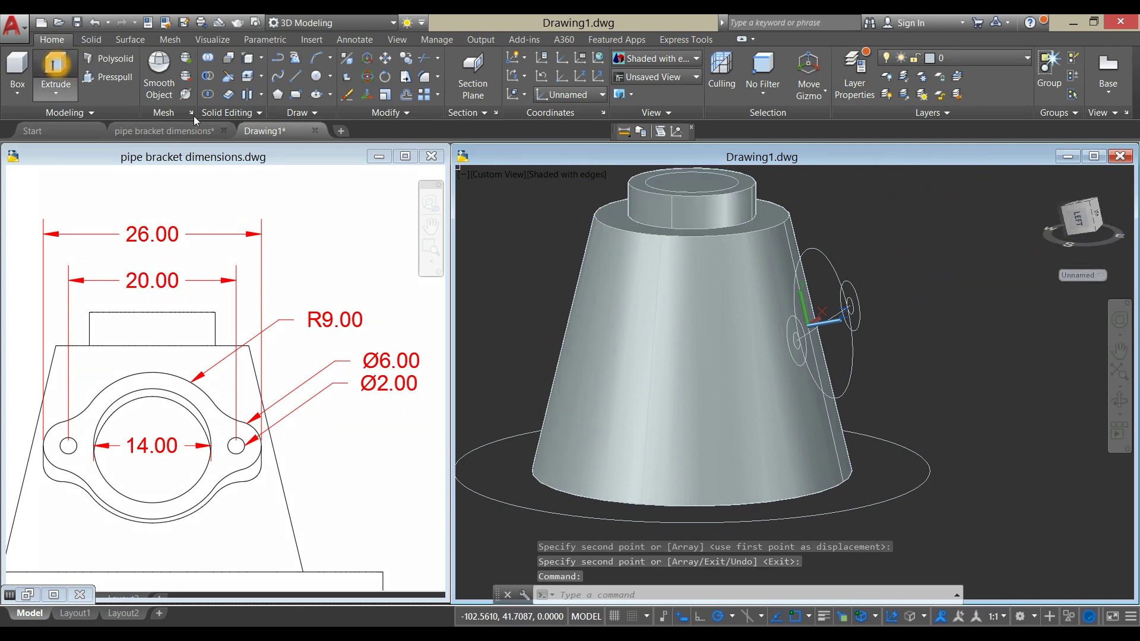
click(816, 251)
scroll(883, 294, up, 2)
scroll(838, 284, up, 1)
click(838, 284)
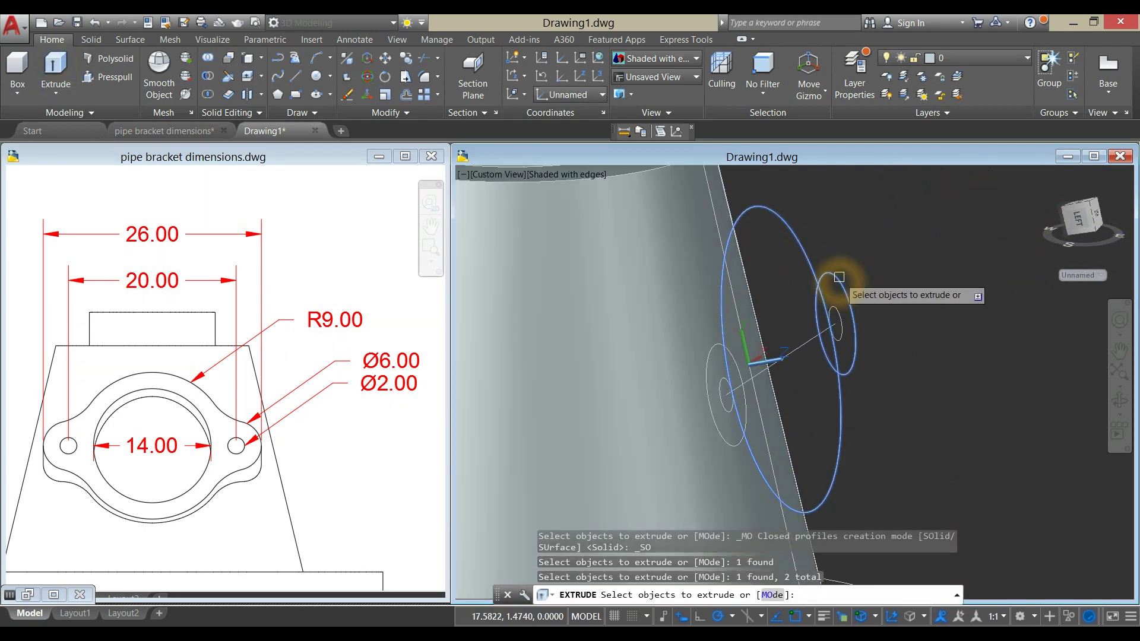
scroll(749, 353, up, 2)
click(721, 367)
click(766, 410)
scroll(756, 356, down, 5)
right_click(831, 250)
click(856, 257)
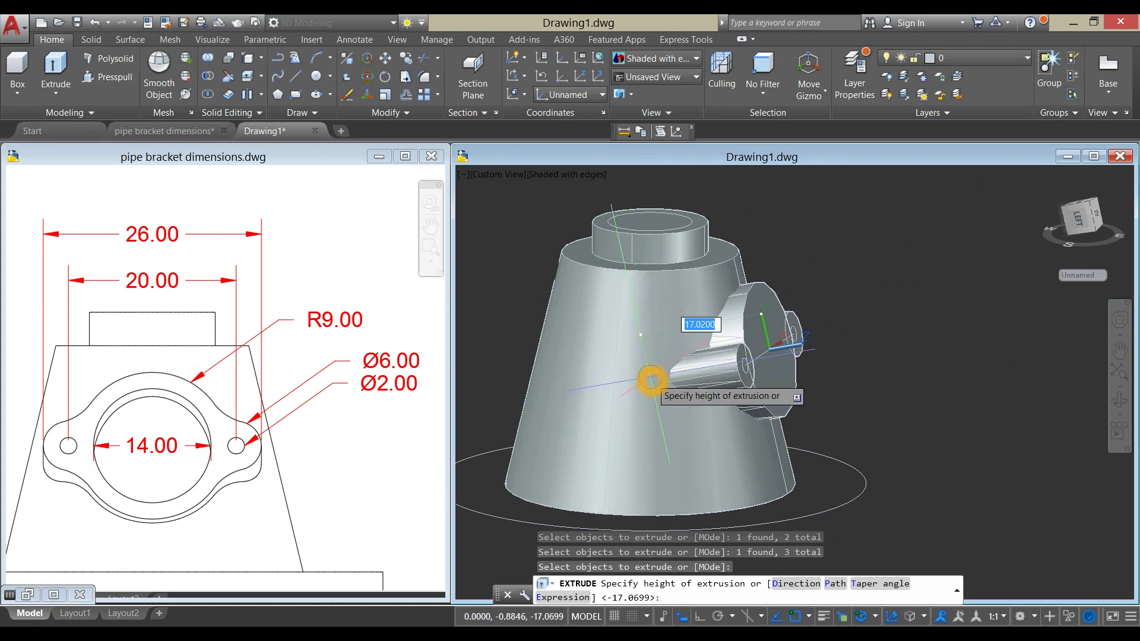
shift+middle_drag(797, 288, 738, 326)
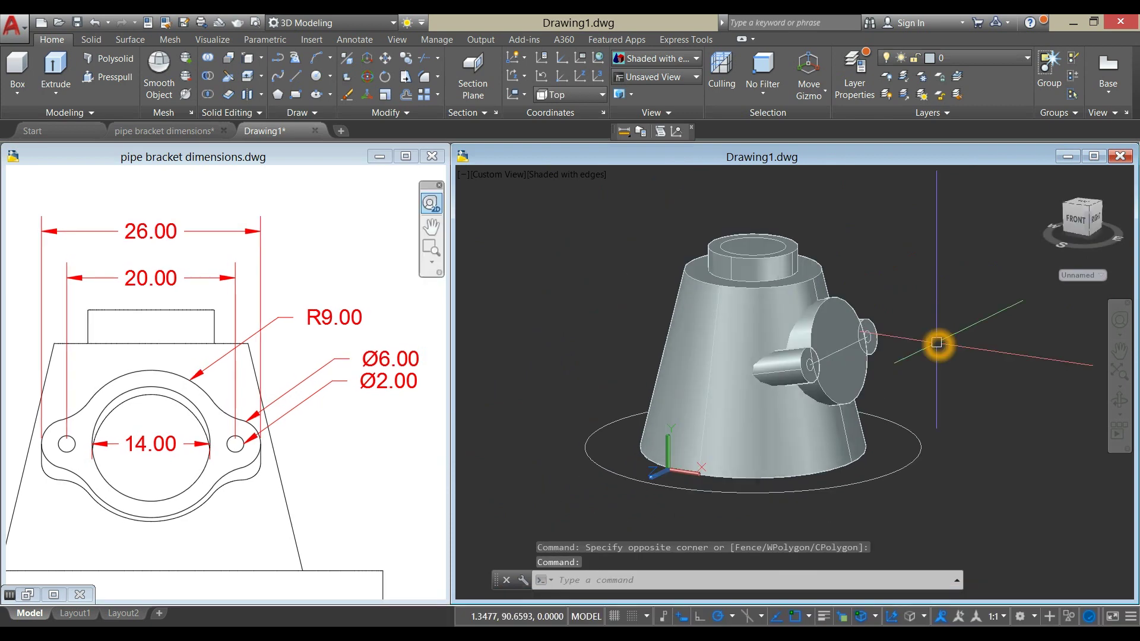
- Union the large flange cylinder with the two ear cylinders into one solid
scroll(938, 346, down, 2)
shift+middle_drag(938, 346, 839, 348)
scroll(837, 349, up, 3)
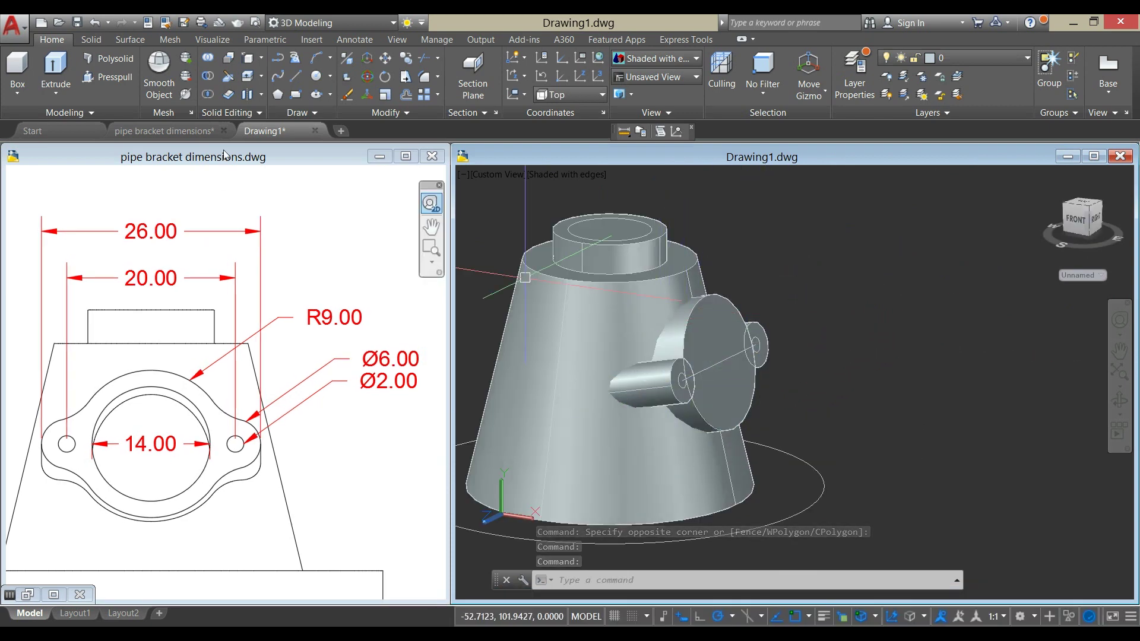
click(208, 59)
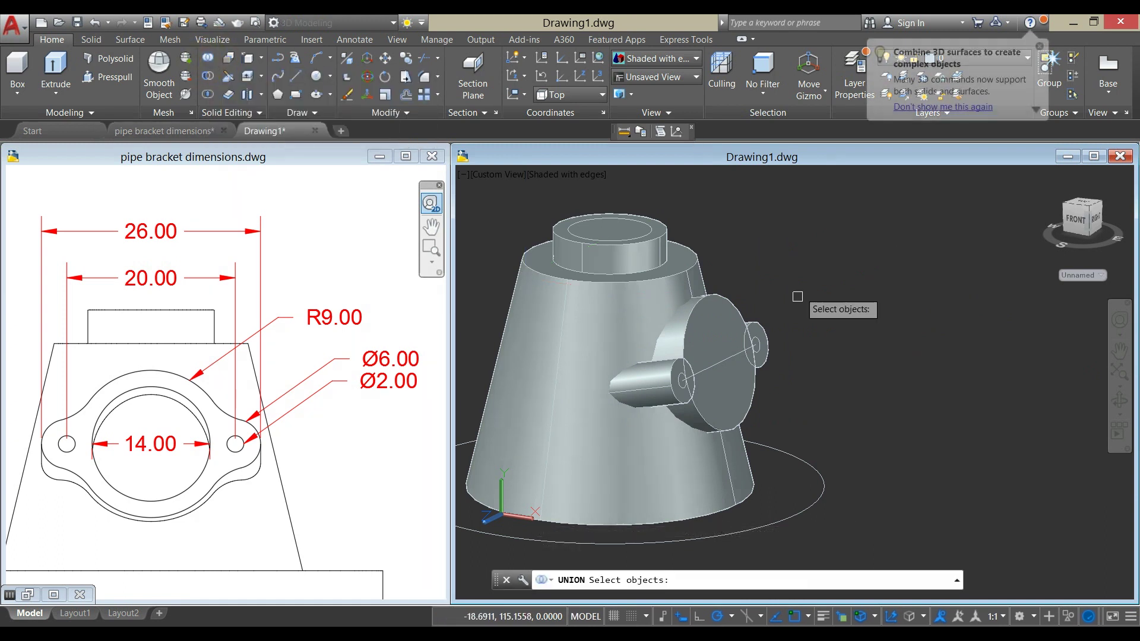
click(772, 338)
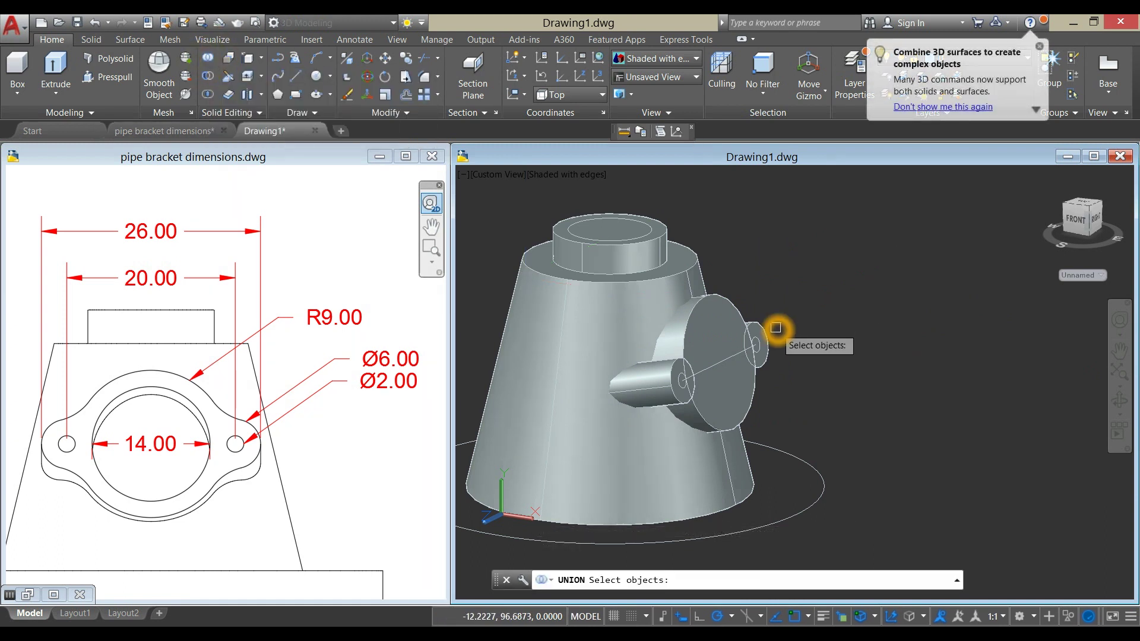
click(727, 299)
click(662, 398)
click(795, 294)
key(Return)
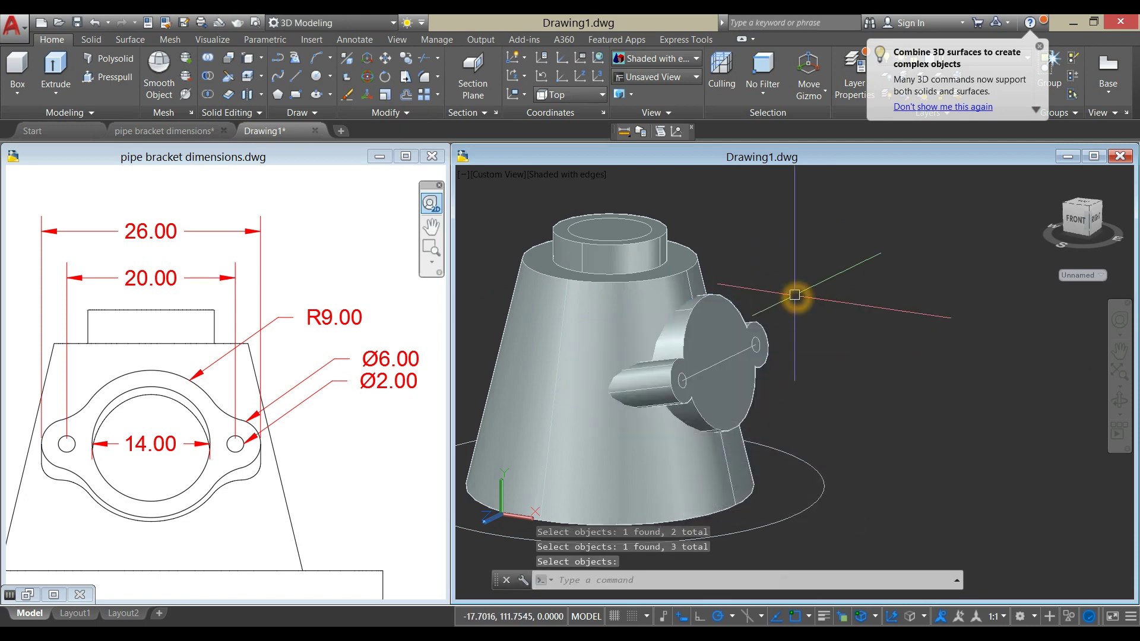
- In the Front view, mirror the flange solid about the cone's vertical centre line, keeping the source object
click(485, 176)
click(484, 175)
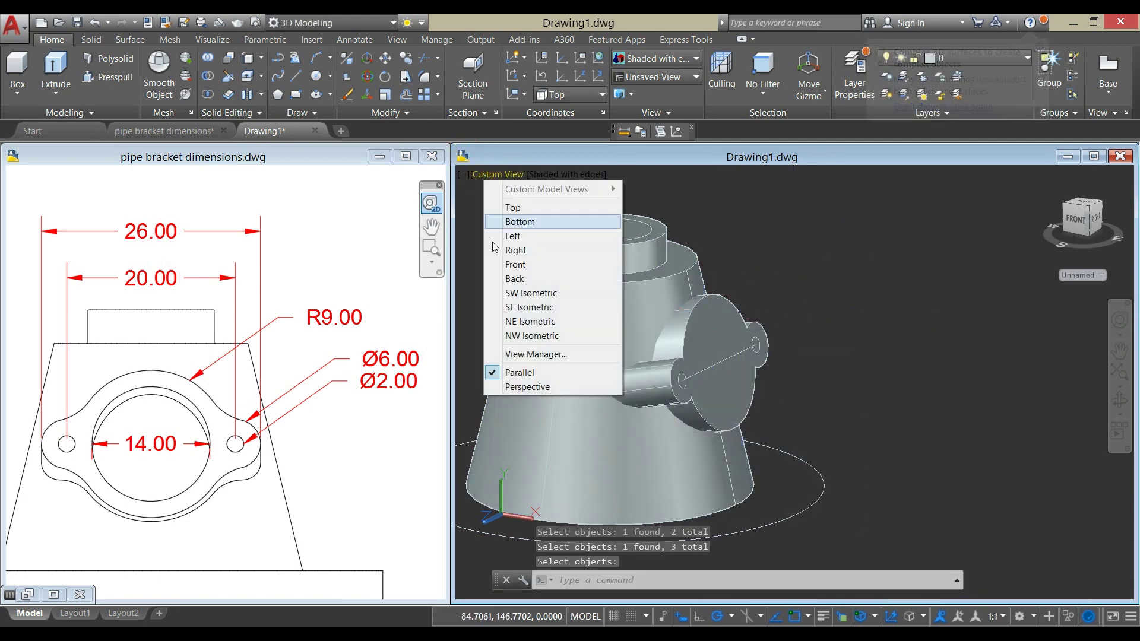
click(506, 264)
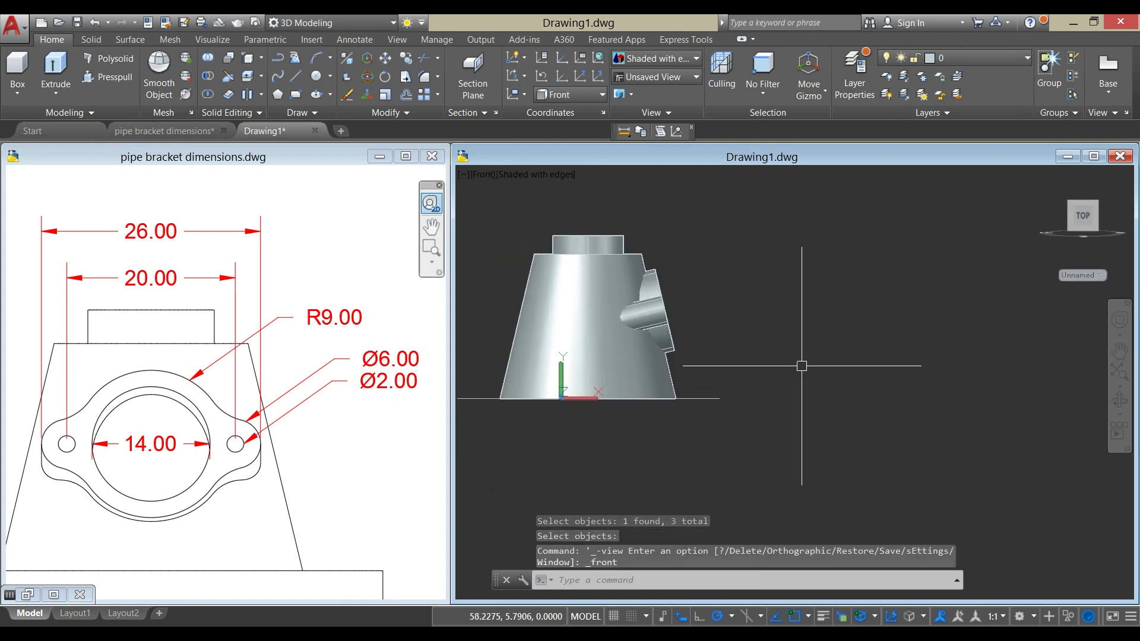
middle_drag(790, 361, 922, 399)
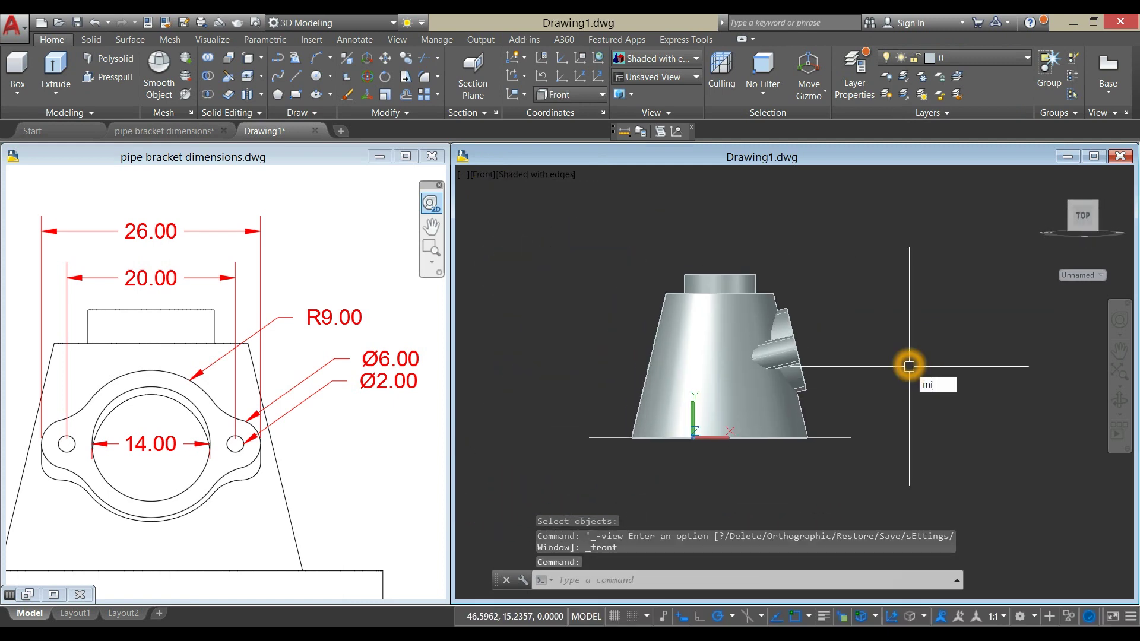
key(Return)
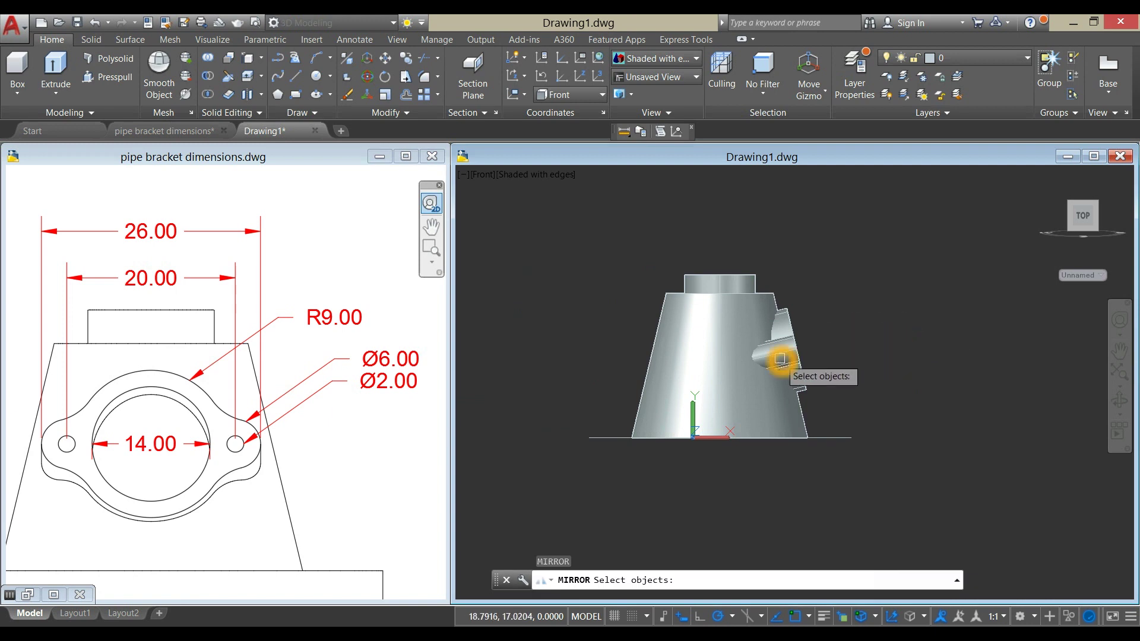
click(766, 356)
key(Return)
right_click(817, 271)
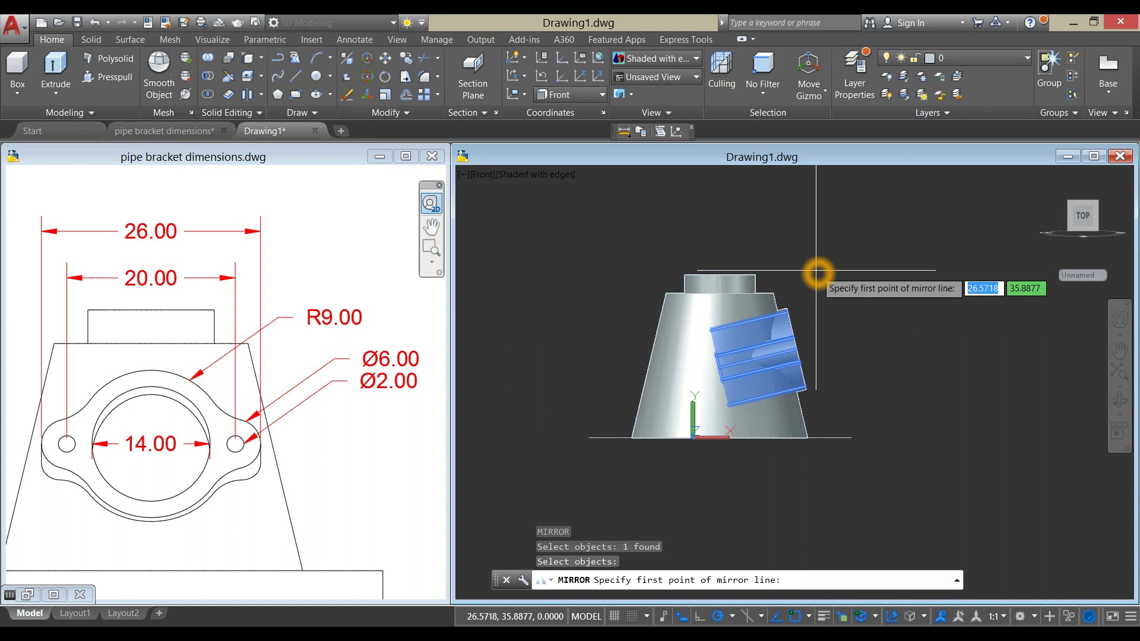
click(719, 272)
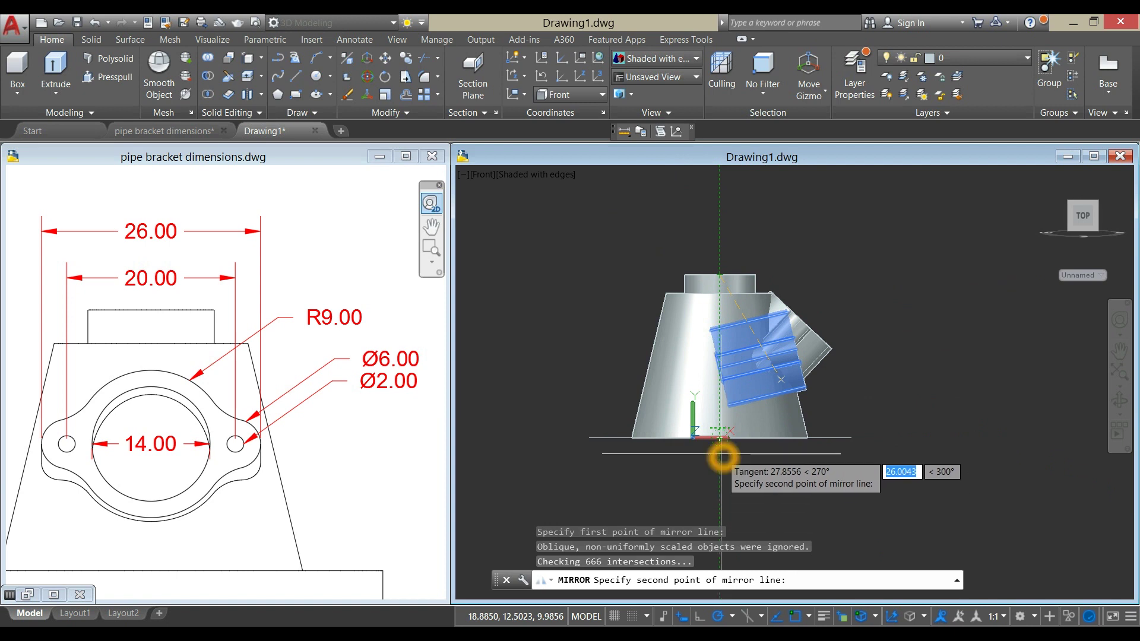
drag(723, 497, 719, 518)
click(750, 568)
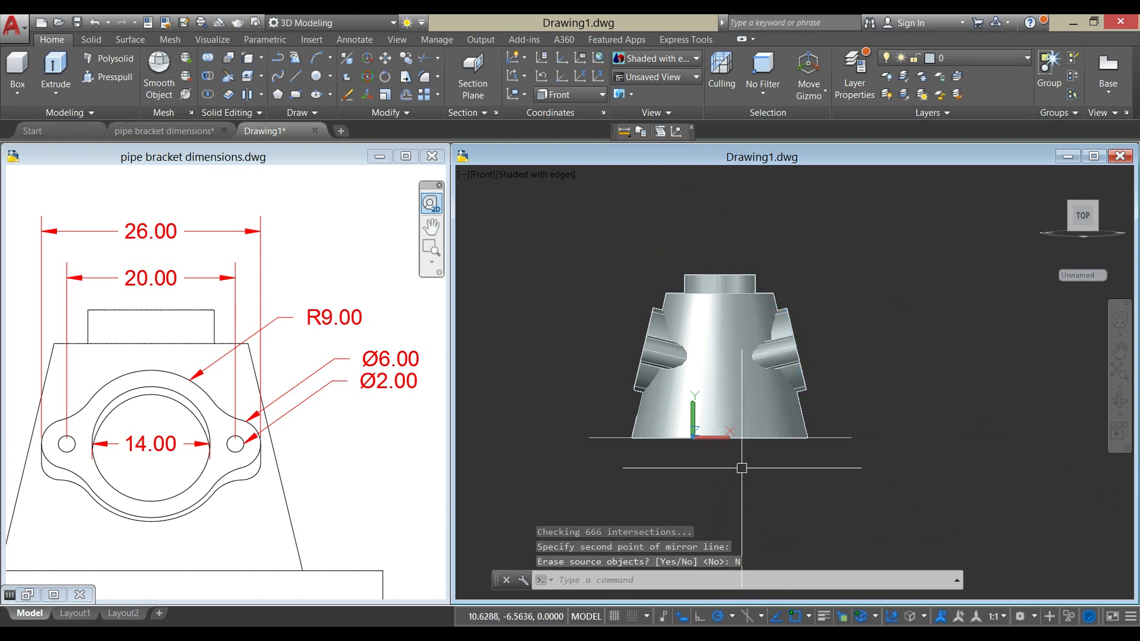
- Union the cone, its upper collar and both side flanges into a single solid
shift+middle_drag(745, 461, 817, 519)
shift+middle_drag(543, 347, 608, 347)
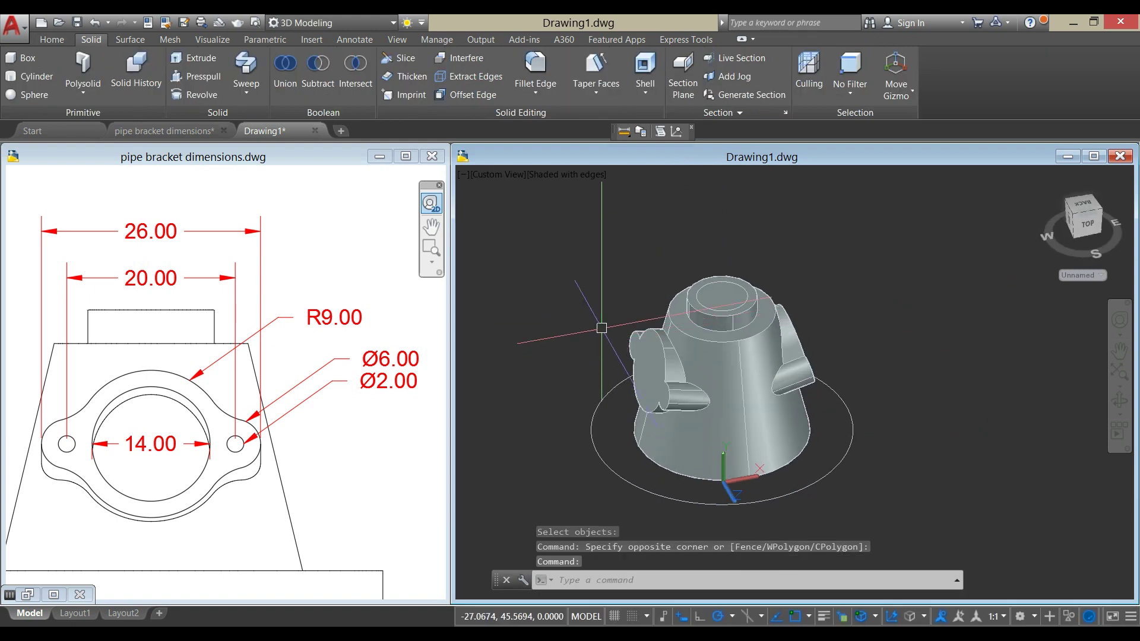
click(286, 67)
click(577, 251)
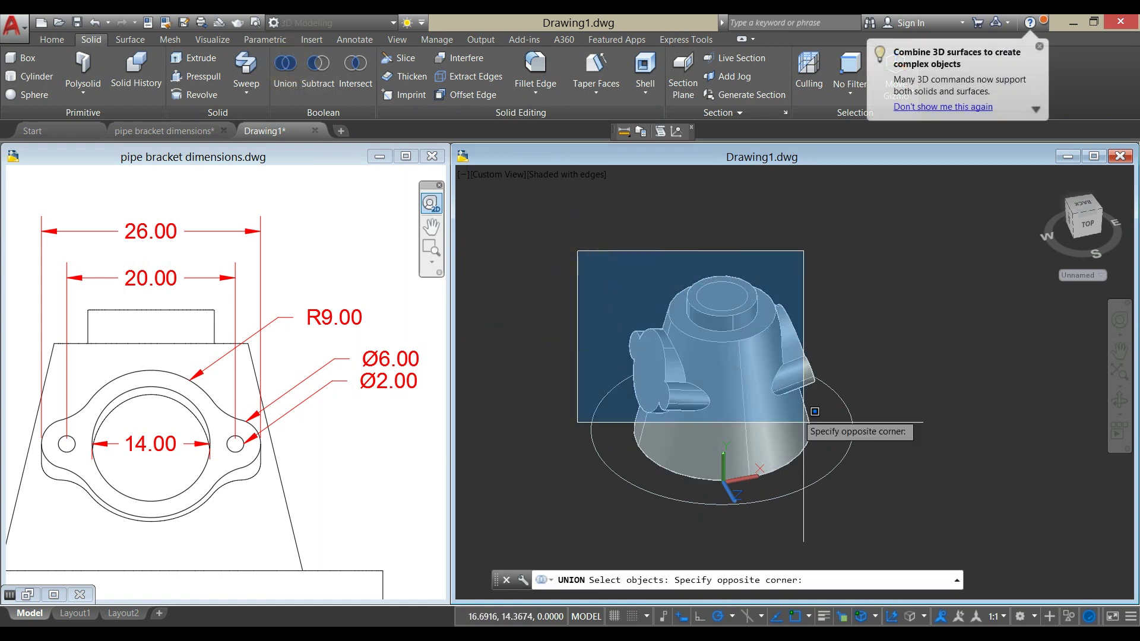
click(868, 492)
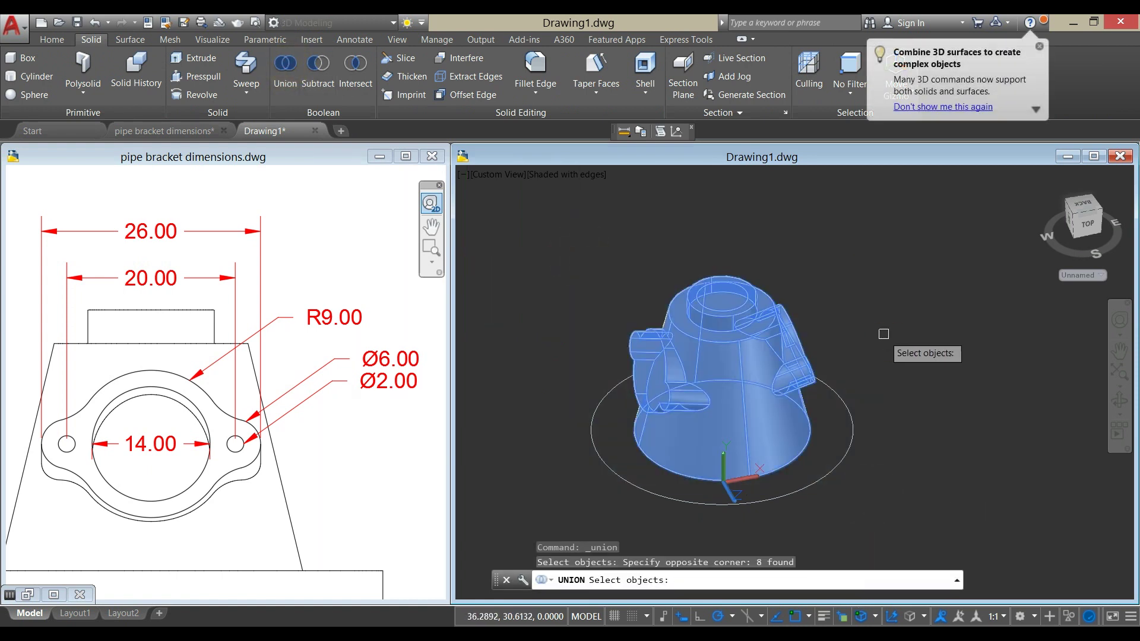
key(Return)
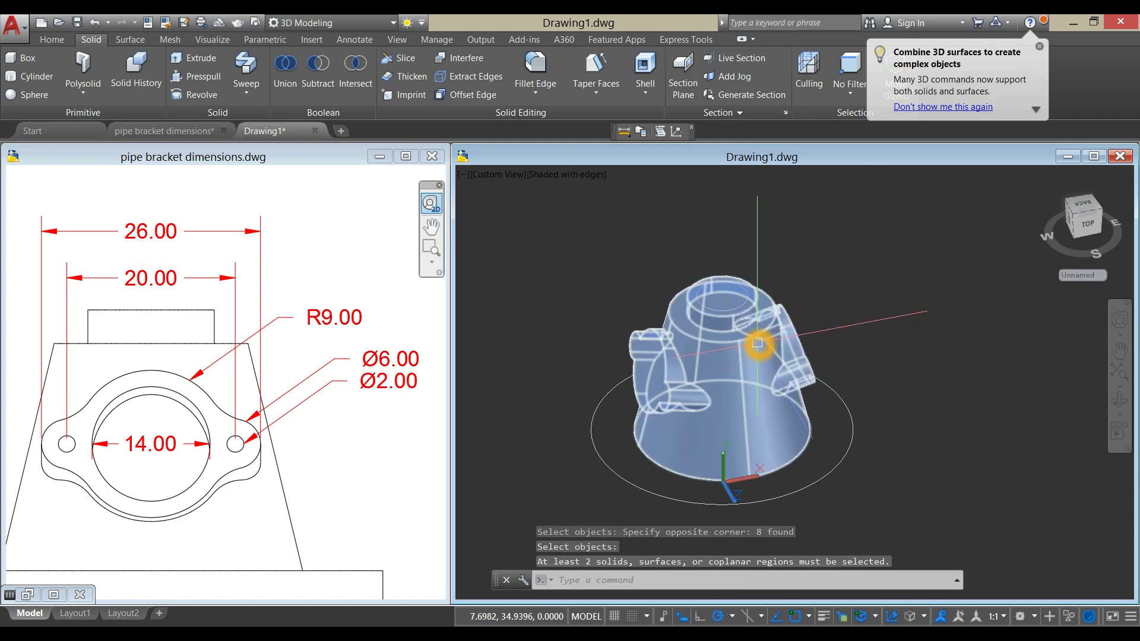
- Start a Shell on the united bracket solid and exclude the upper collar's top face so it stays open
shift+middle_drag(797, 298, 806, 274)
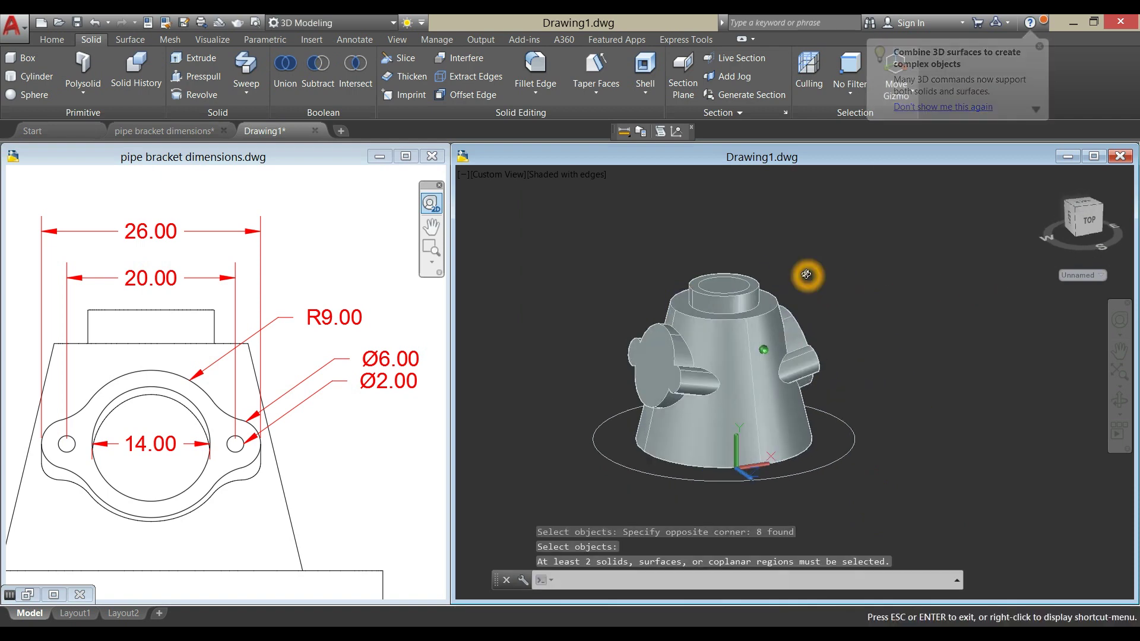
click(646, 71)
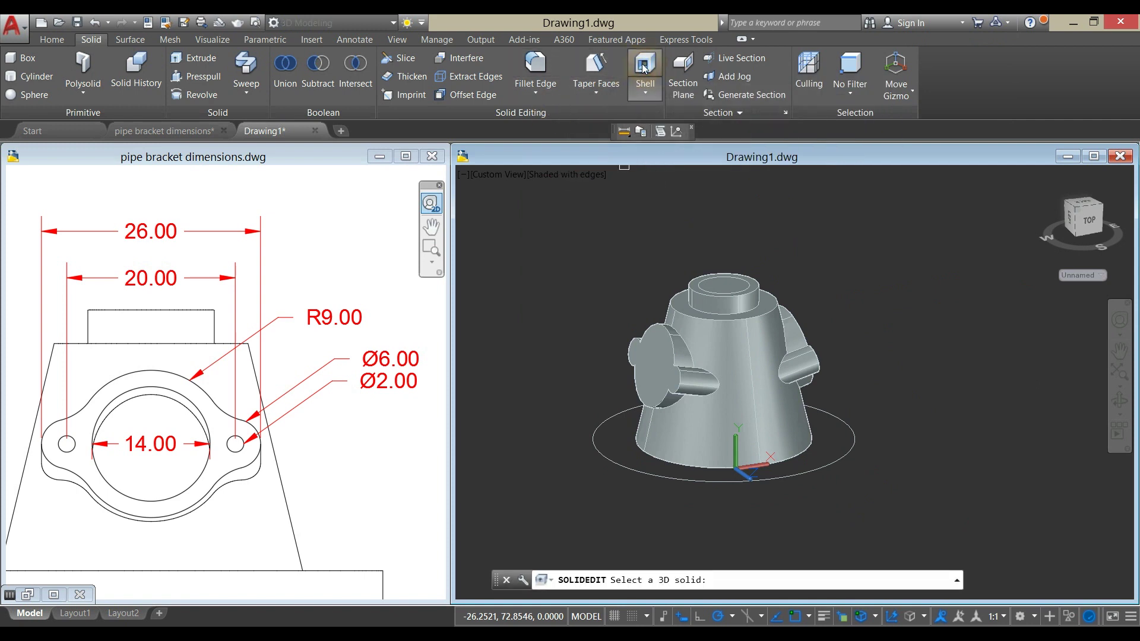
click(742, 335)
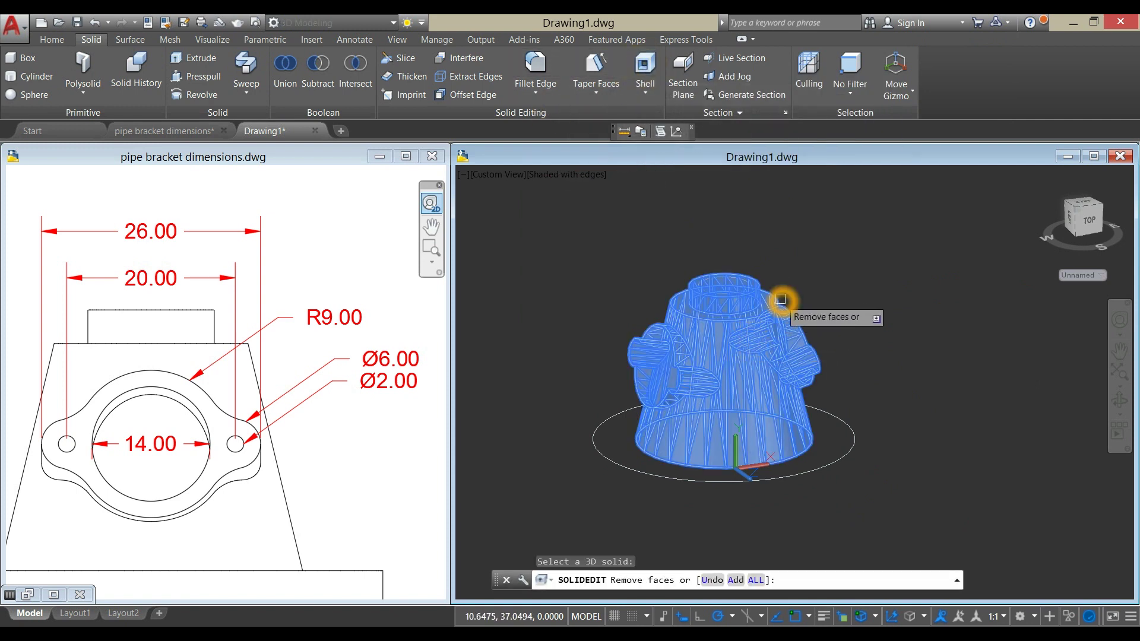
click(751, 536)
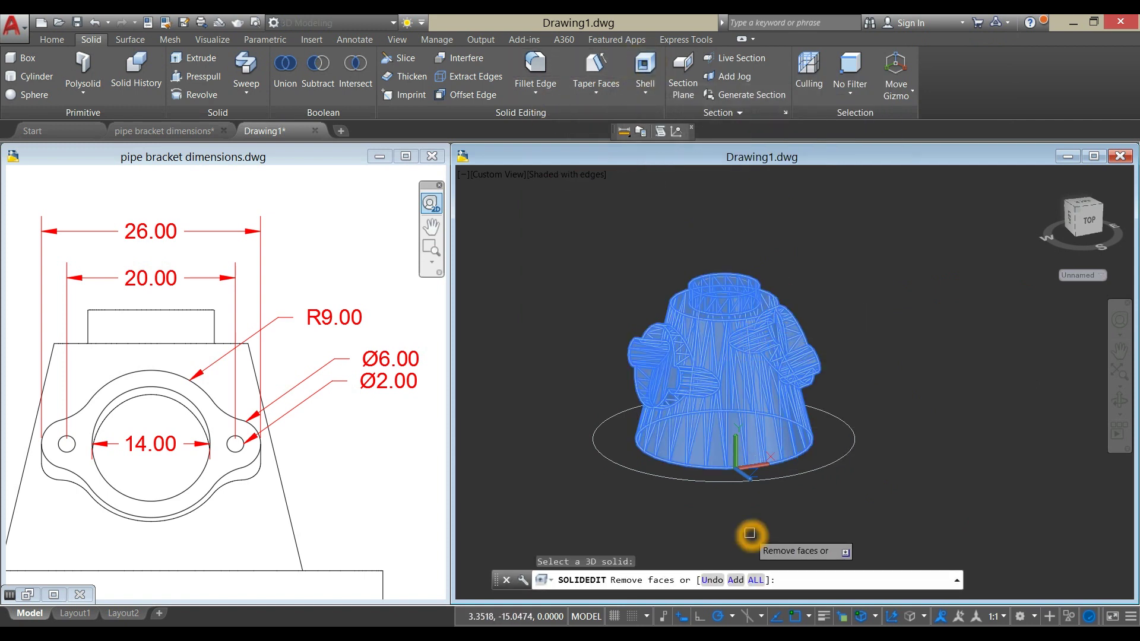
click(736, 581)
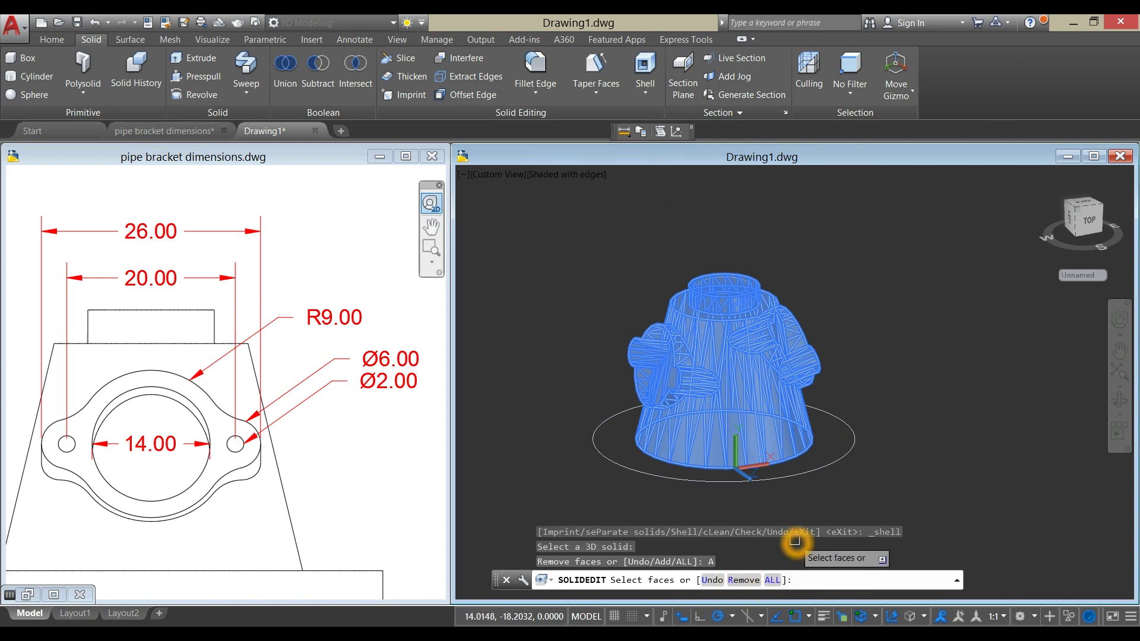
click(744, 580)
scroll(738, 293, up, 5)
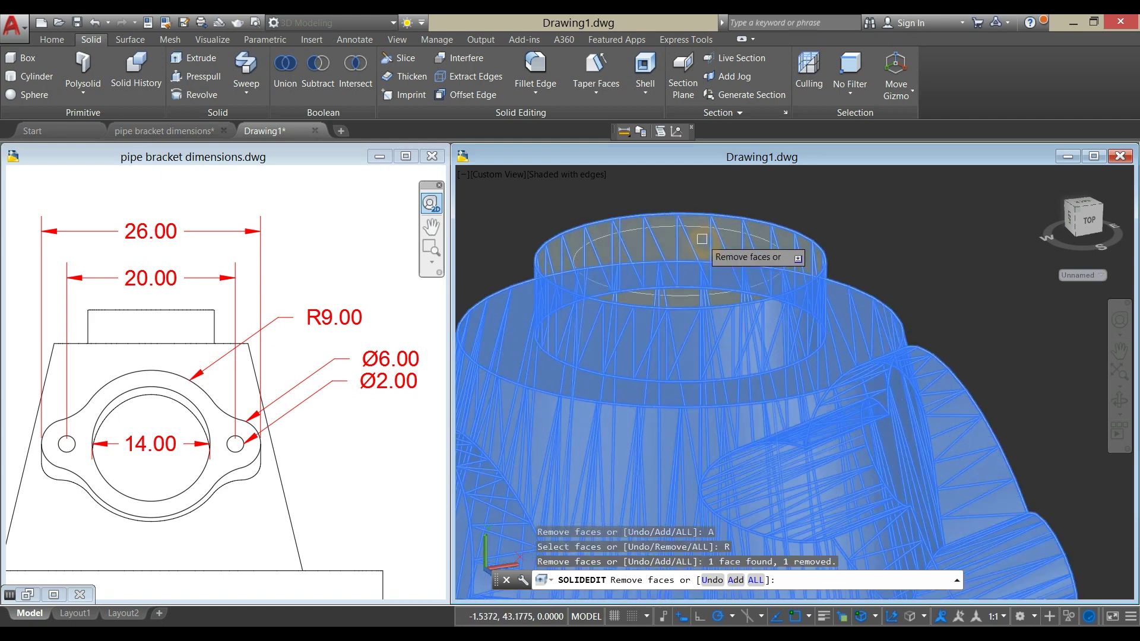
- Exclude the outer faces of both side flanges and the cone's bottom face from the shell
scroll(702, 239, down, 5)
shift+middle_drag(829, 285, 743, 324)
scroll(754, 330, up, 5)
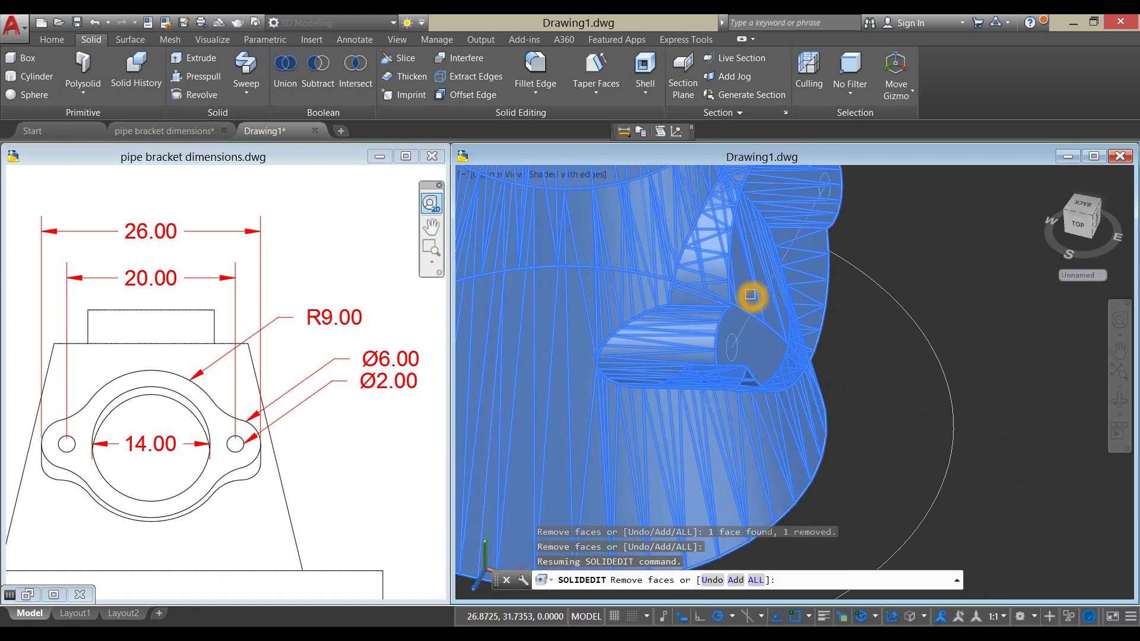
click(749, 291)
scroll(750, 297, down, 5)
shift+middle_drag(746, 318, 809, 337)
scroll(666, 393, up, 5)
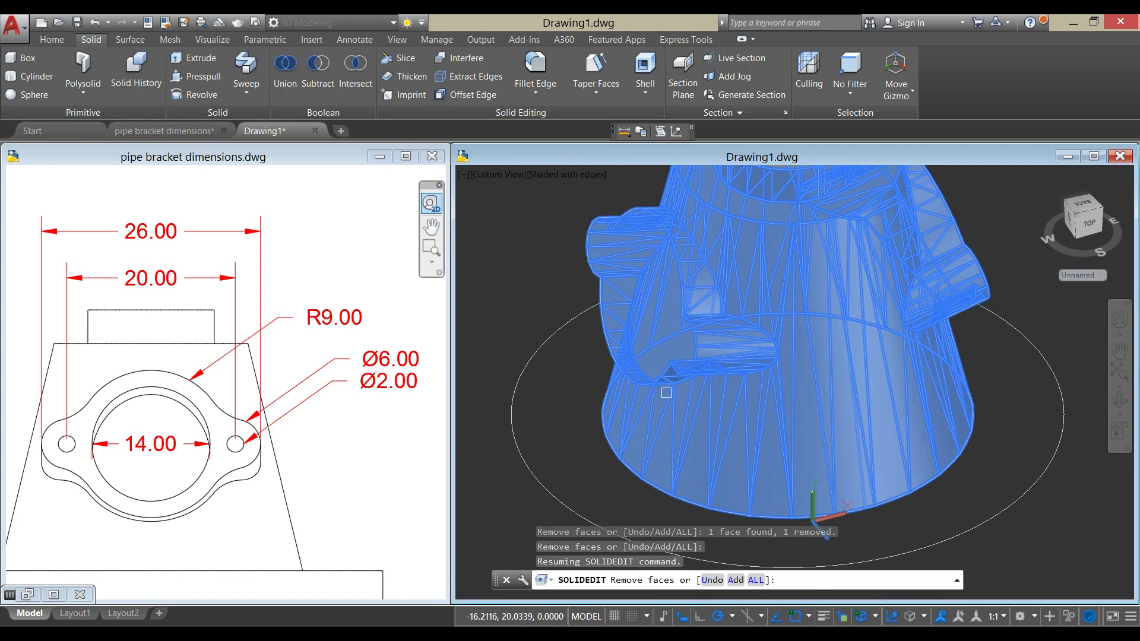
click(643, 336)
shift+middle_drag(683, 374, 712, 267)
click(796, 395)
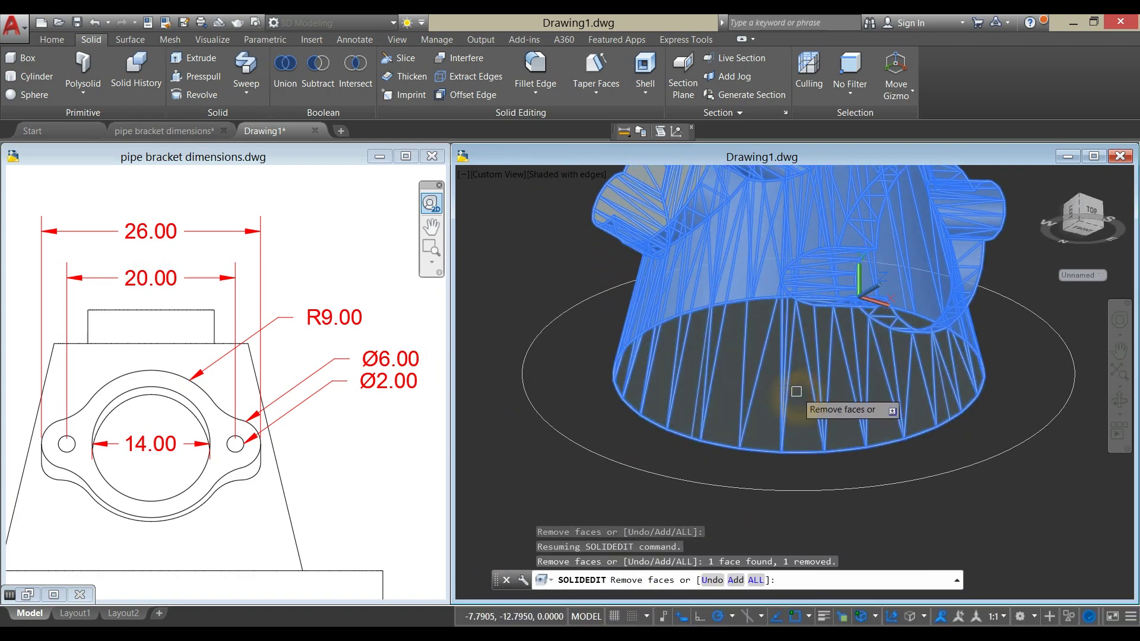
- Finish the face selection, apply the shell offset distance and exit solid editing
scroll(796, 394, down, 6)
right_click(802, 274)
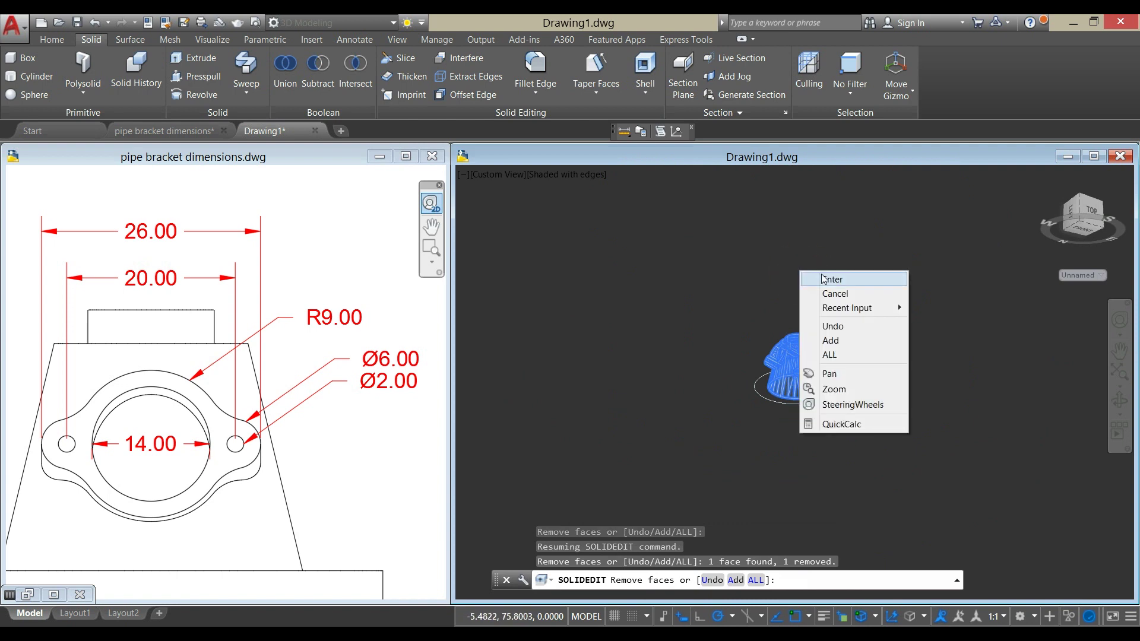
click(824, 279)
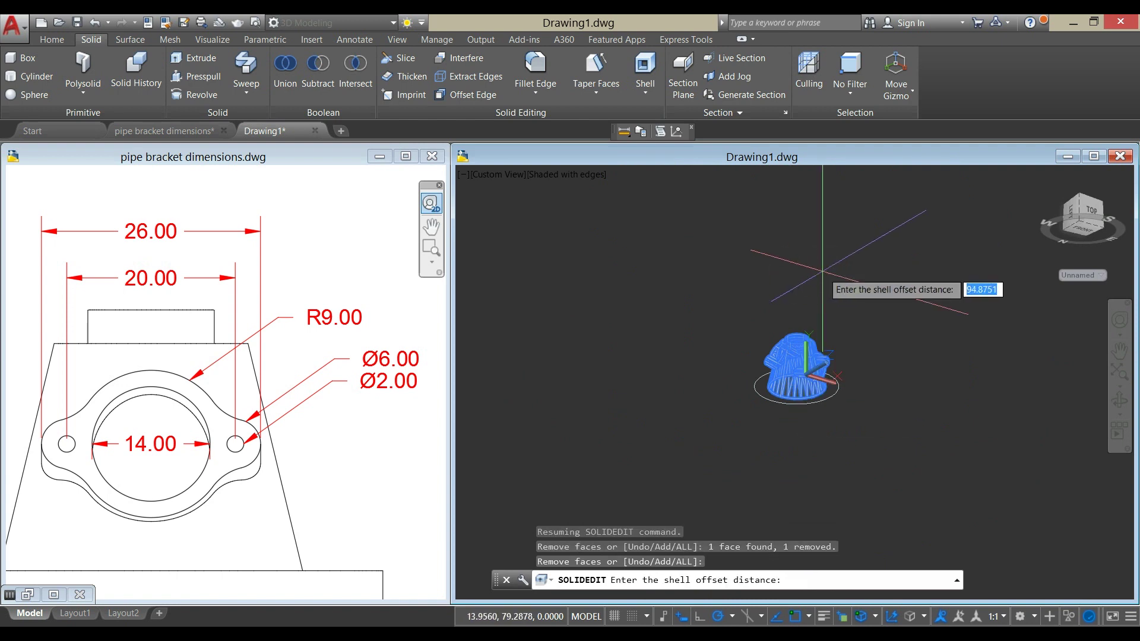
key(Return)
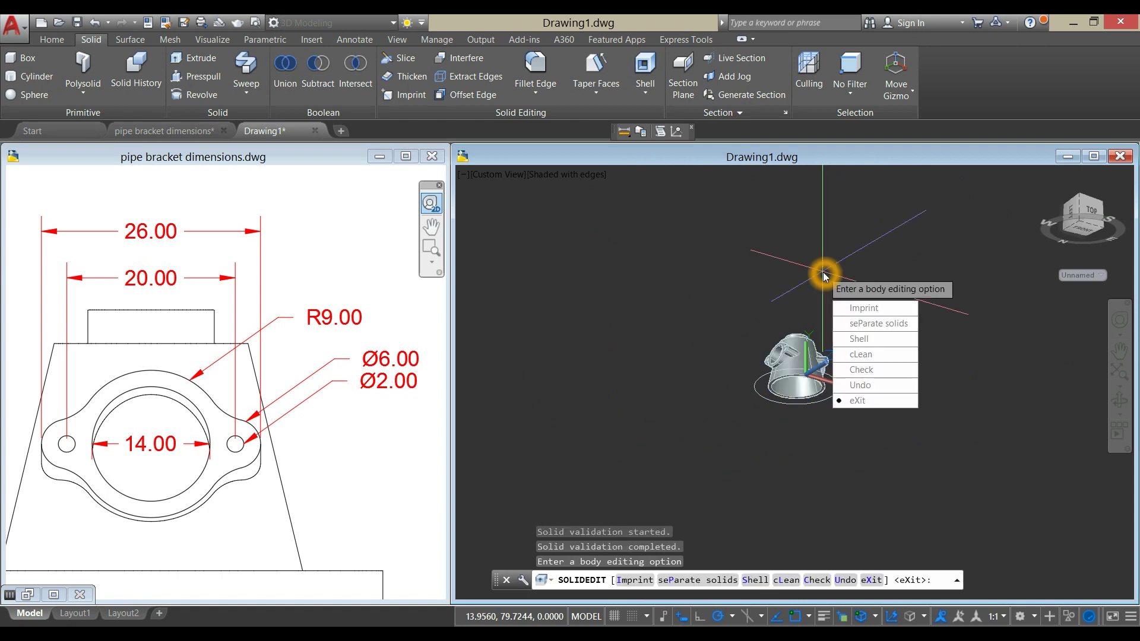
click(872, 403)
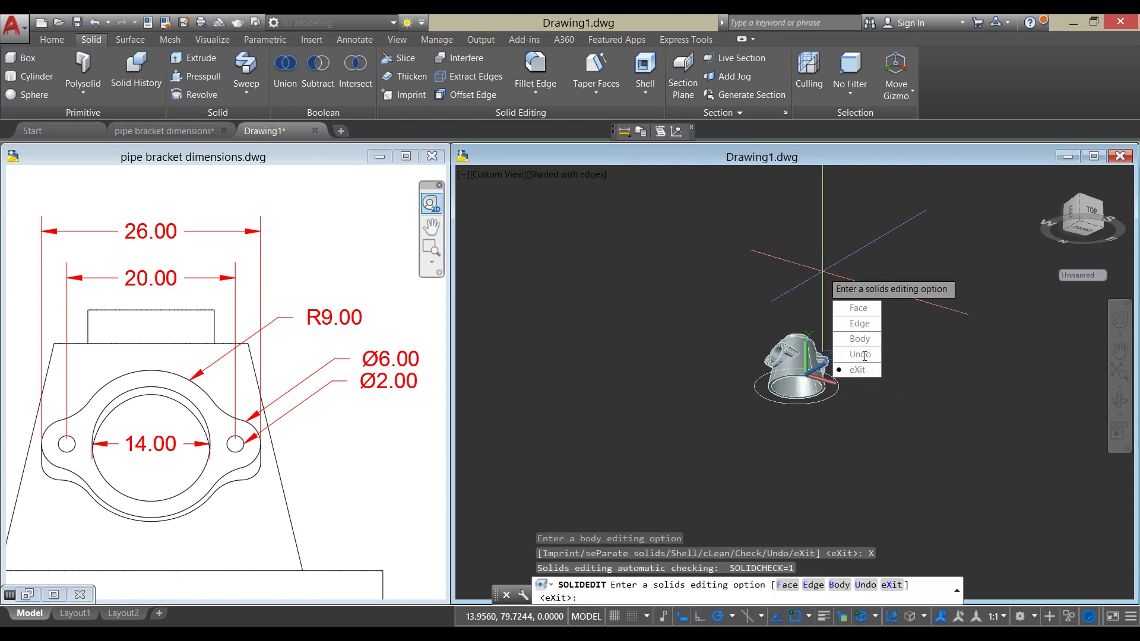
click(869, 376)
- Extrude the large base circle 4 units upward into a plate, following the base thickness in the reference's front view
shift+middle_drag(822, 270, 816, 372)
scroll(814, 389, up, 6)
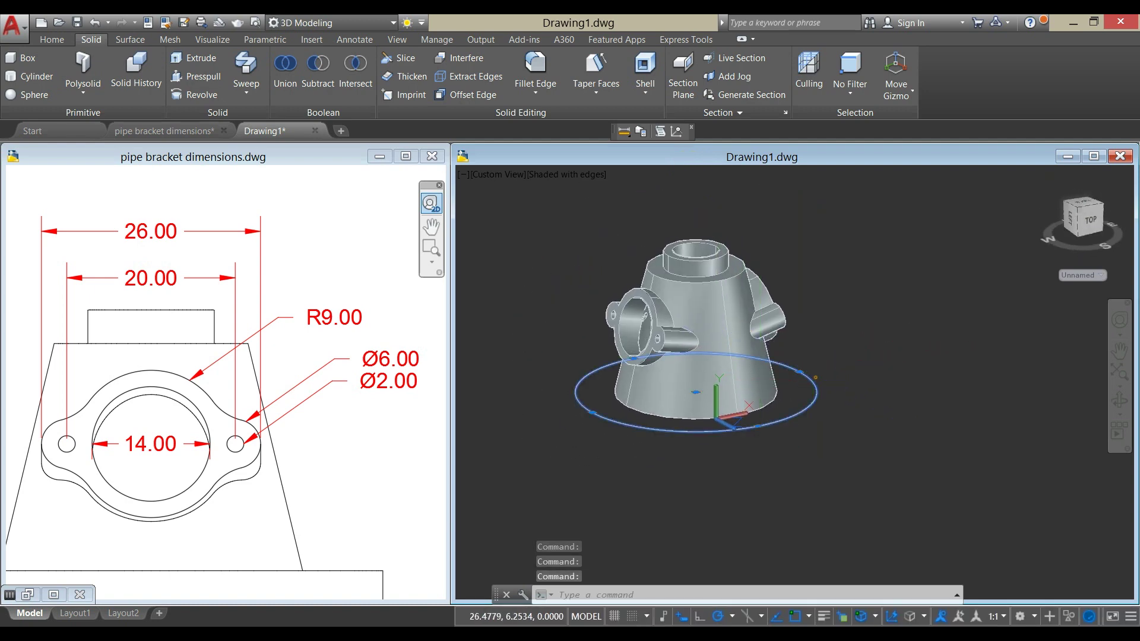
click(138, 541)
scroll(139, 539, down, 2)
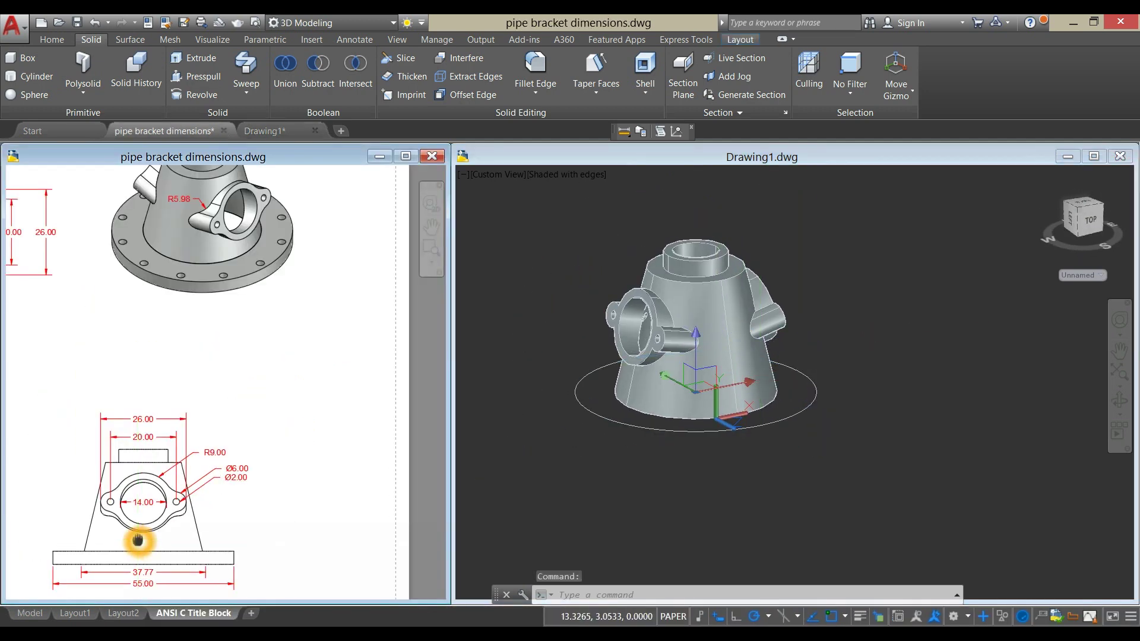
mouse_move(139, 539)
middle_down()
mouse_move(336, 472)
mouse_move(439, 472)
middle_up()
scroll(64, 512, up, 2)
middle_drag(65, 513, 141, 496)
click(134, 471)
click(816, 387)
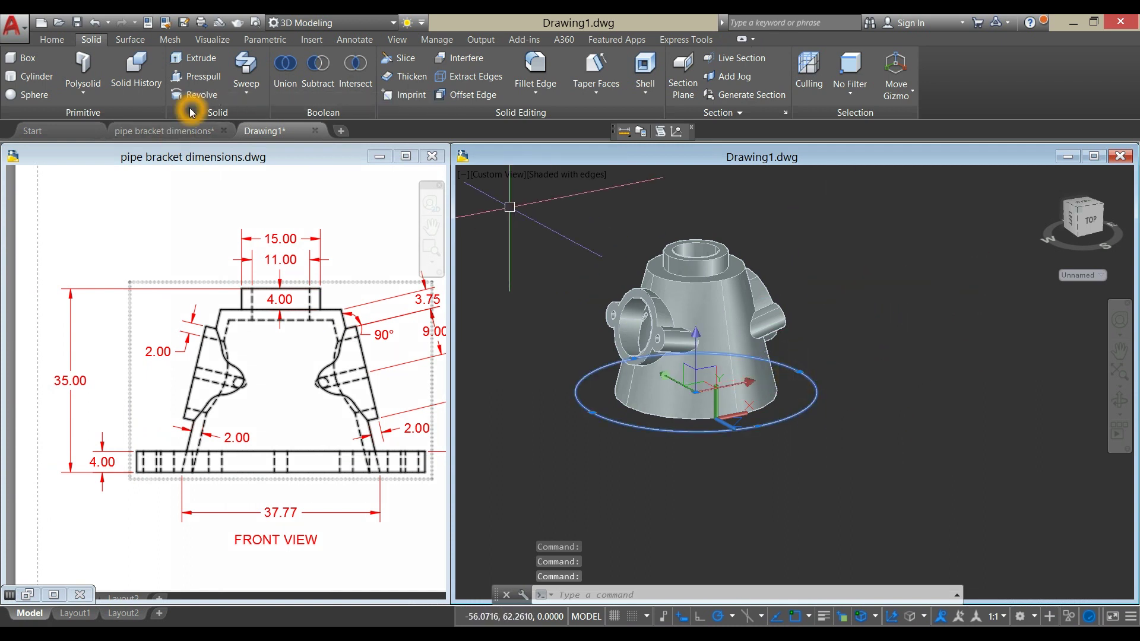
click(197, 59)
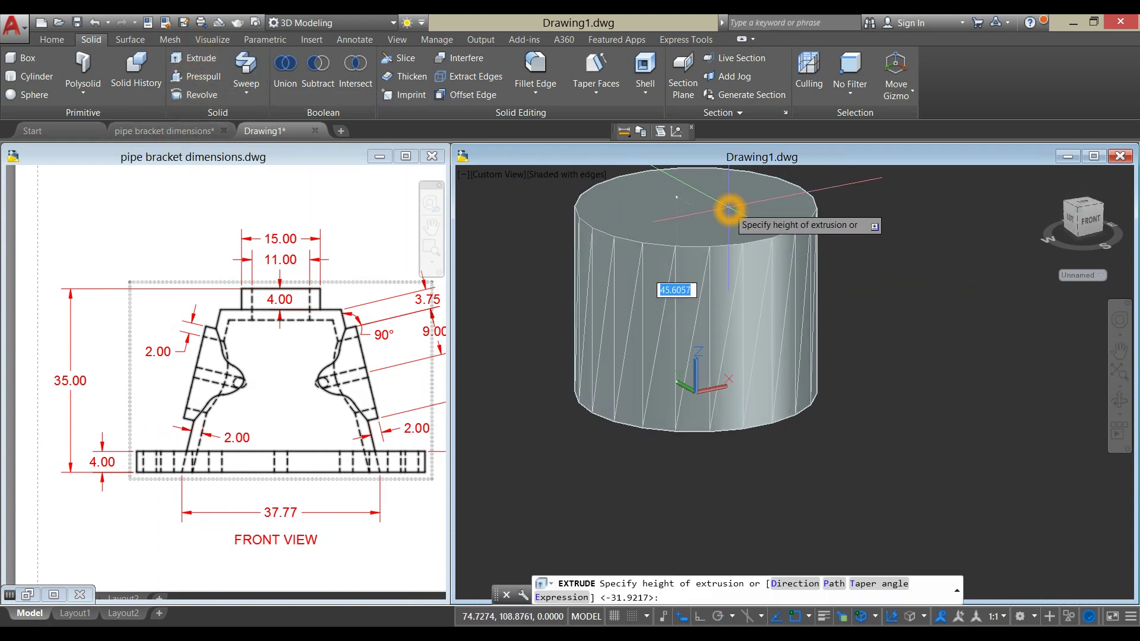
text(4)
key(Return)
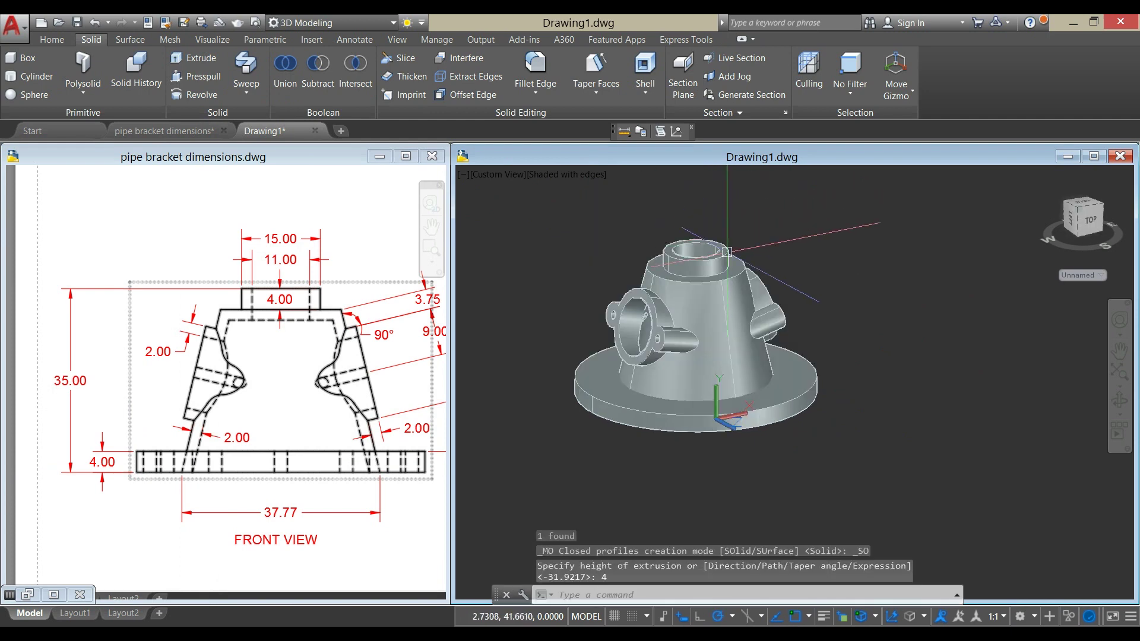
- Presspull the inner circular area on the base plate's underside upward to open the bore into the hollow cone
shift+middle_drag(791, 349, 784, 240)
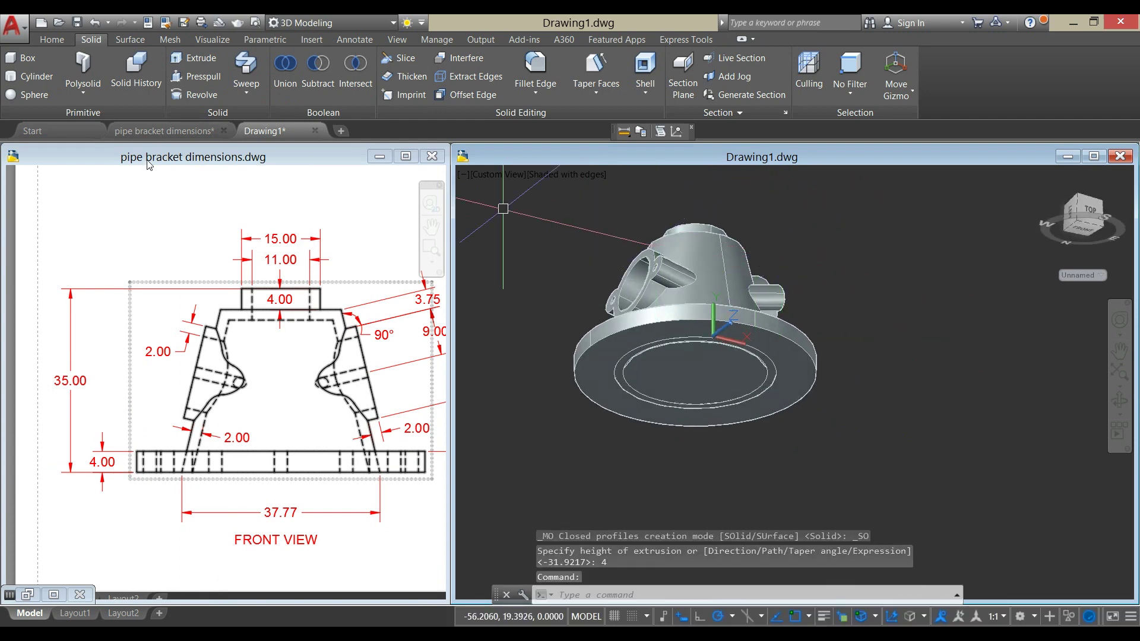
click(196, 79)
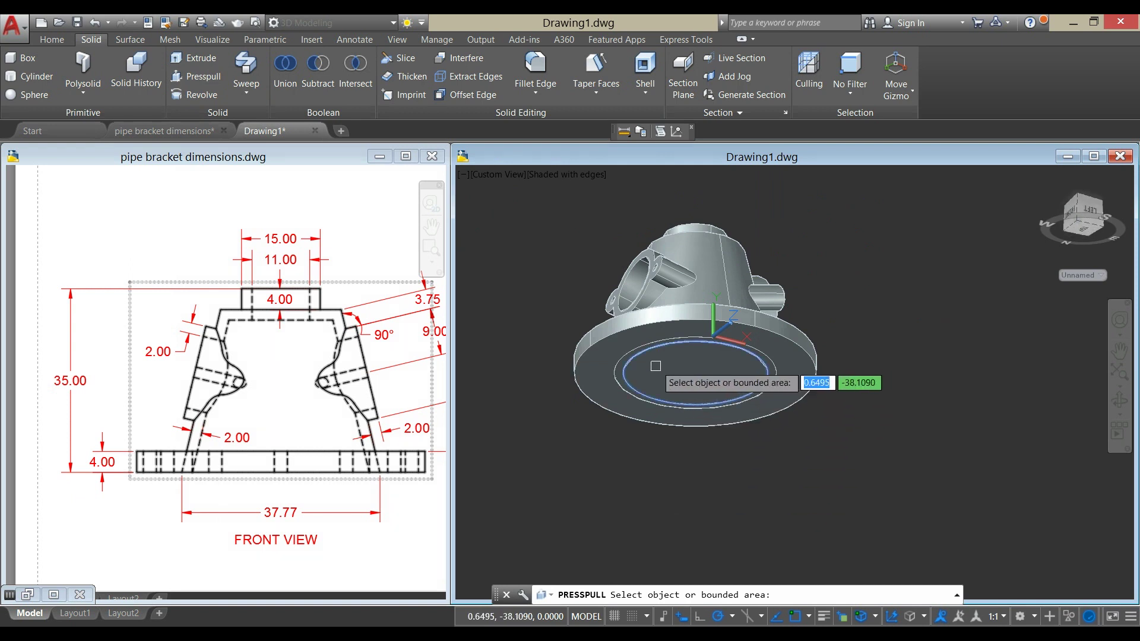
click(687, 385)
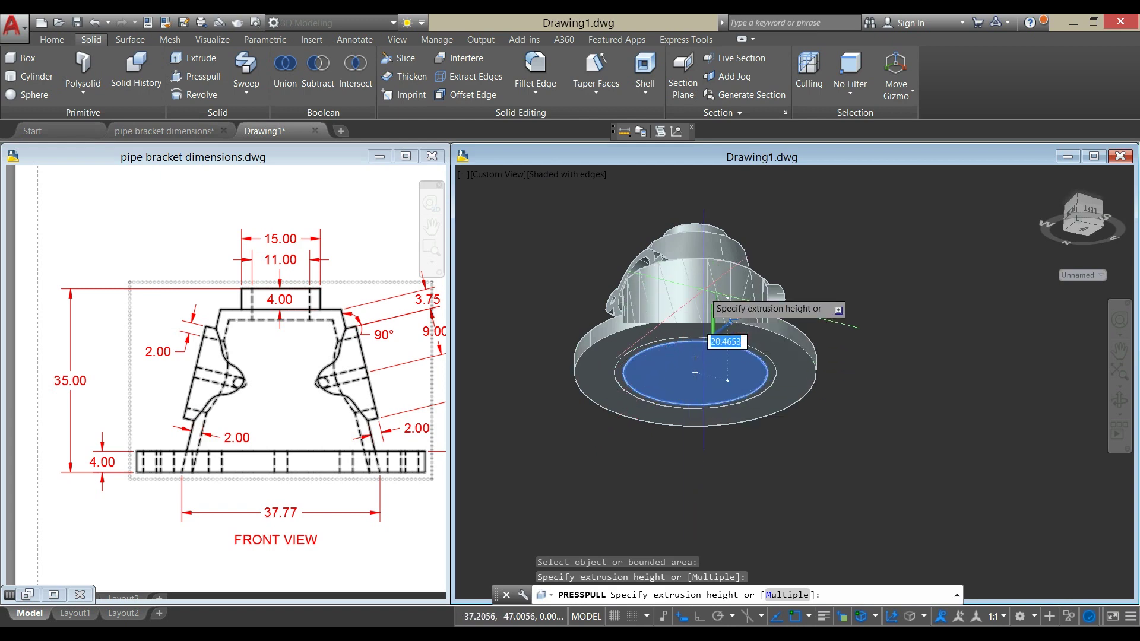
click(787, 202)
click(787, 202)
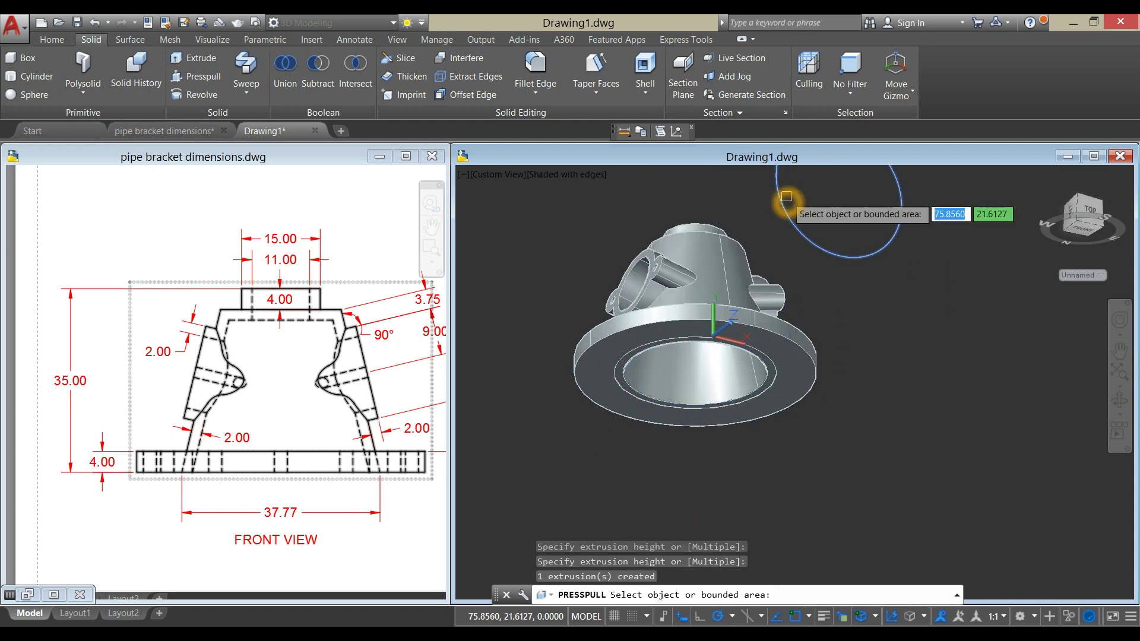
key(Return)
- Union the base plate with the hollow cone body
shift+middle_drag(787, 209, 765, 240)
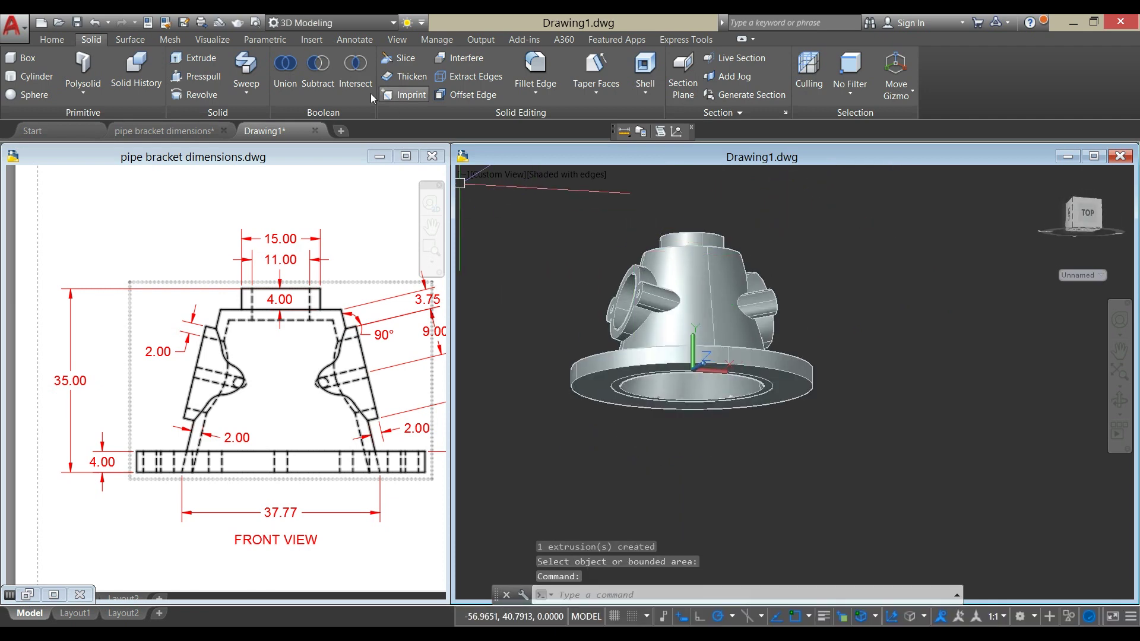
click(292, 76)
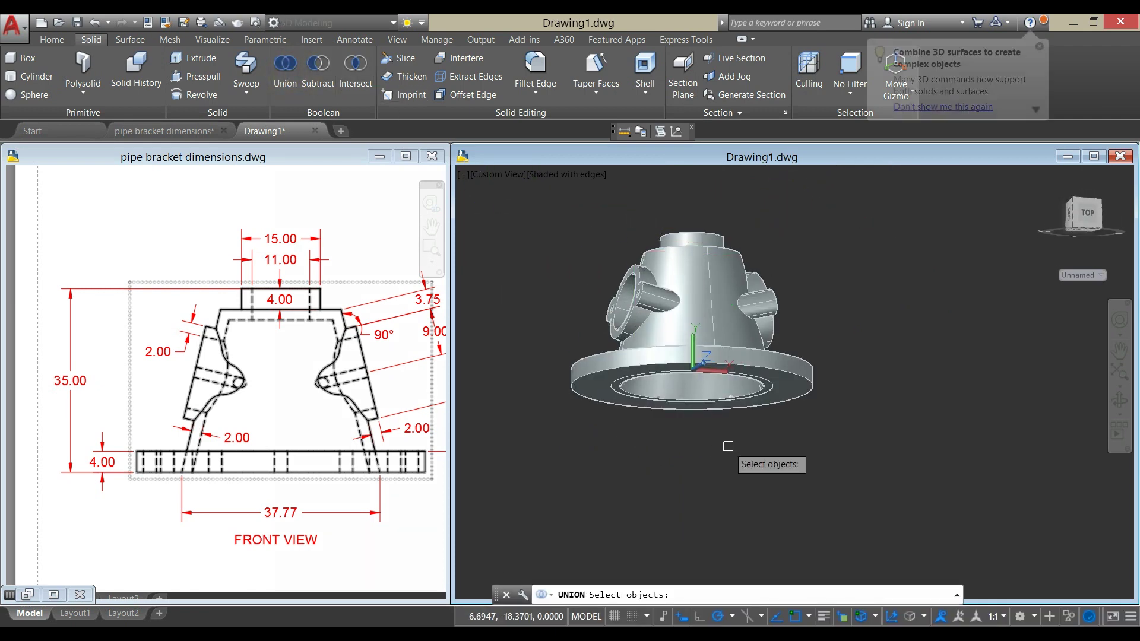
click(814, 373)
click(744, 291)
key(Return)
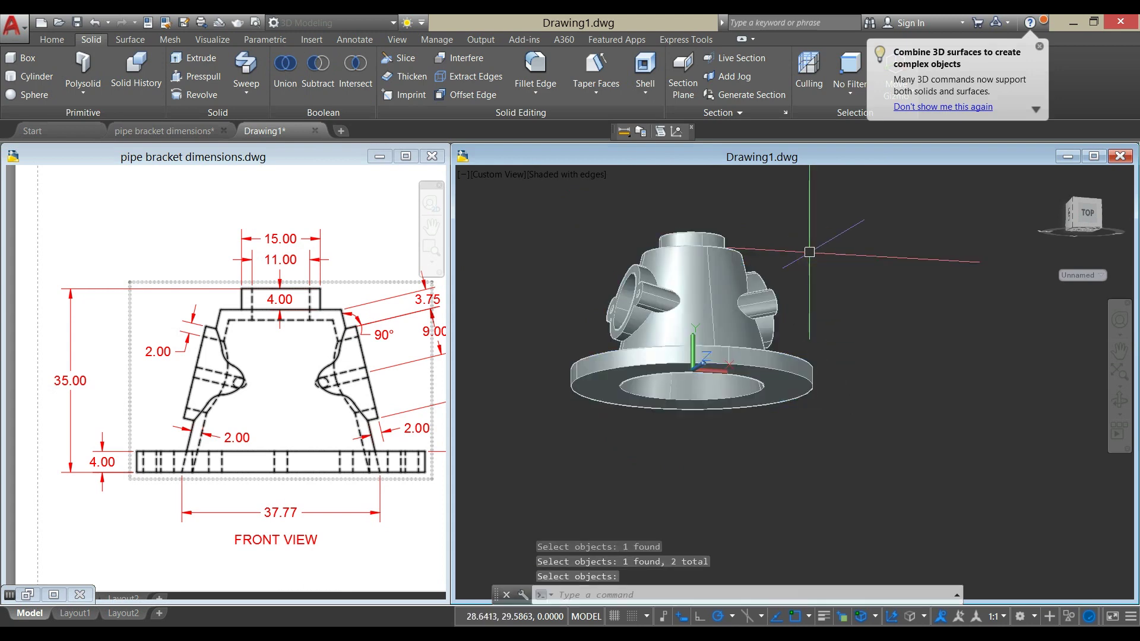
- Examine the side flange's fillet radius dimension on the isometric view of the reference drawing
shift+middle_drag(804, 247, 837, 312)
scroll(753, 346, up, 4)
scroll(753, 347, down, 8)
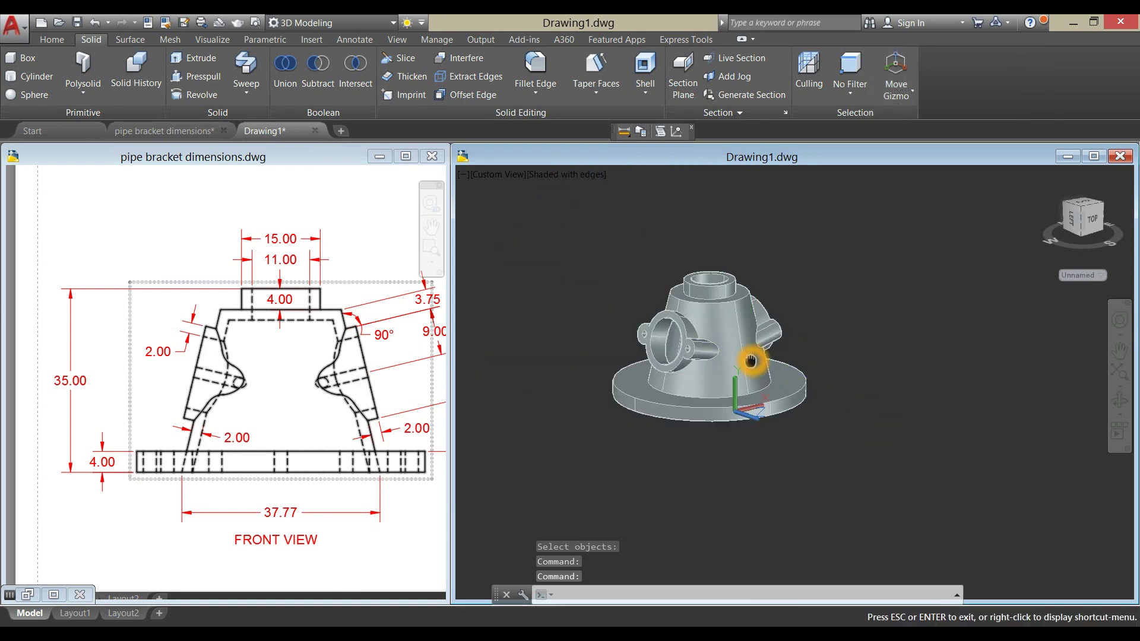
click(265, 440)
scroll(273, 418, down, 4)
middle_drag(273, 418, 114, 484)
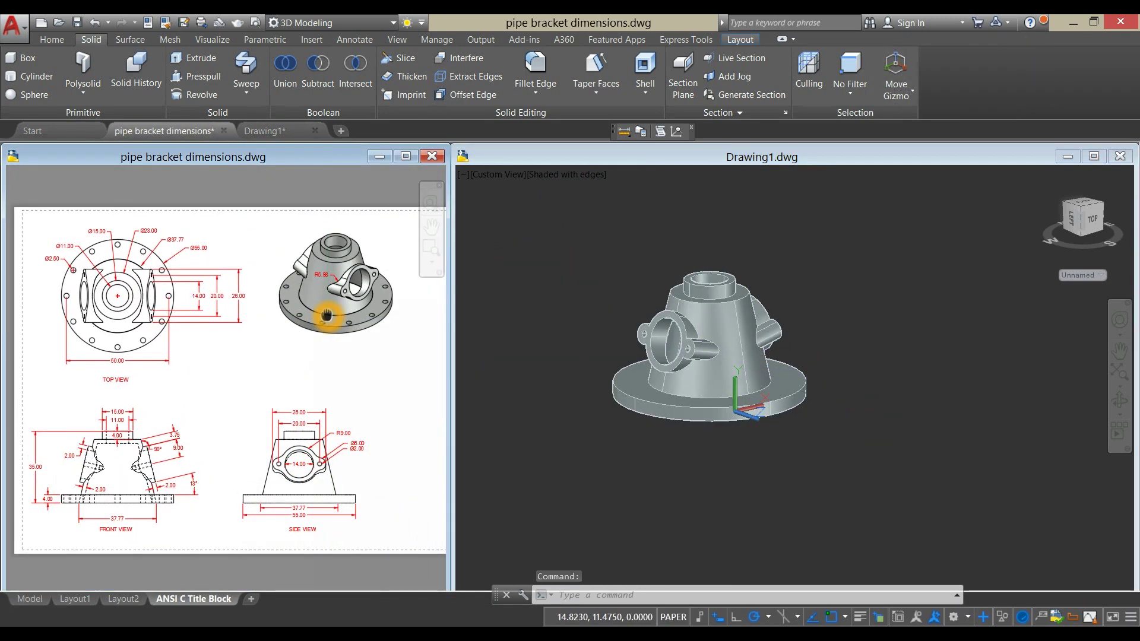
middle_drag(331, 318, 305, 385)
scroll(305, 386, up, 6)
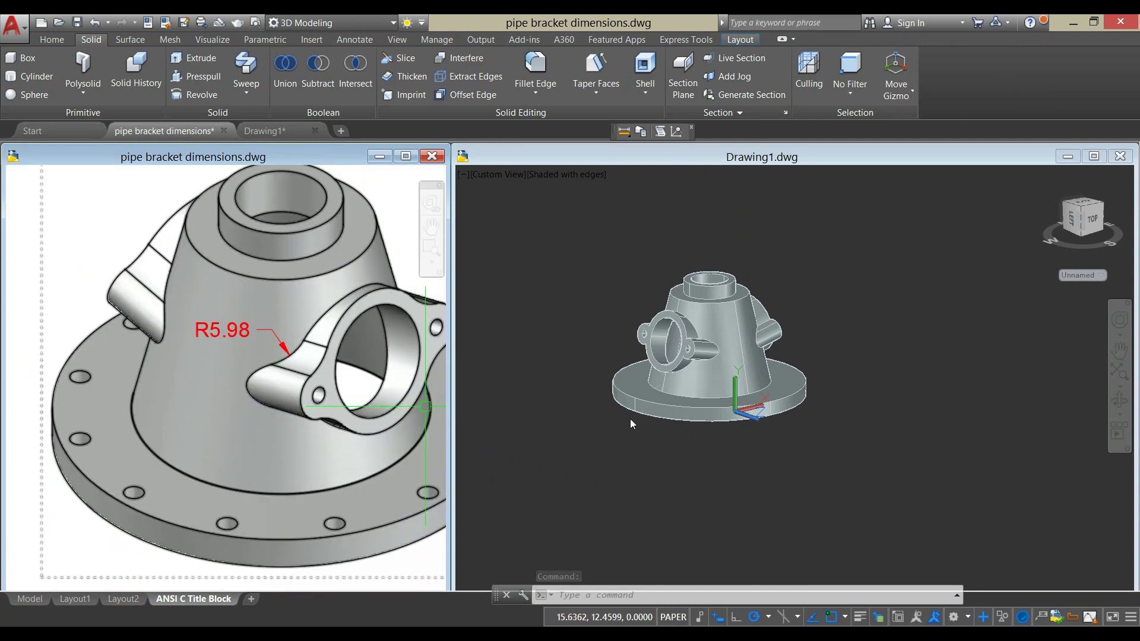
- Start Fillet Edge in the model drawing and set the fillet radius to 5.98
click(727, 438)
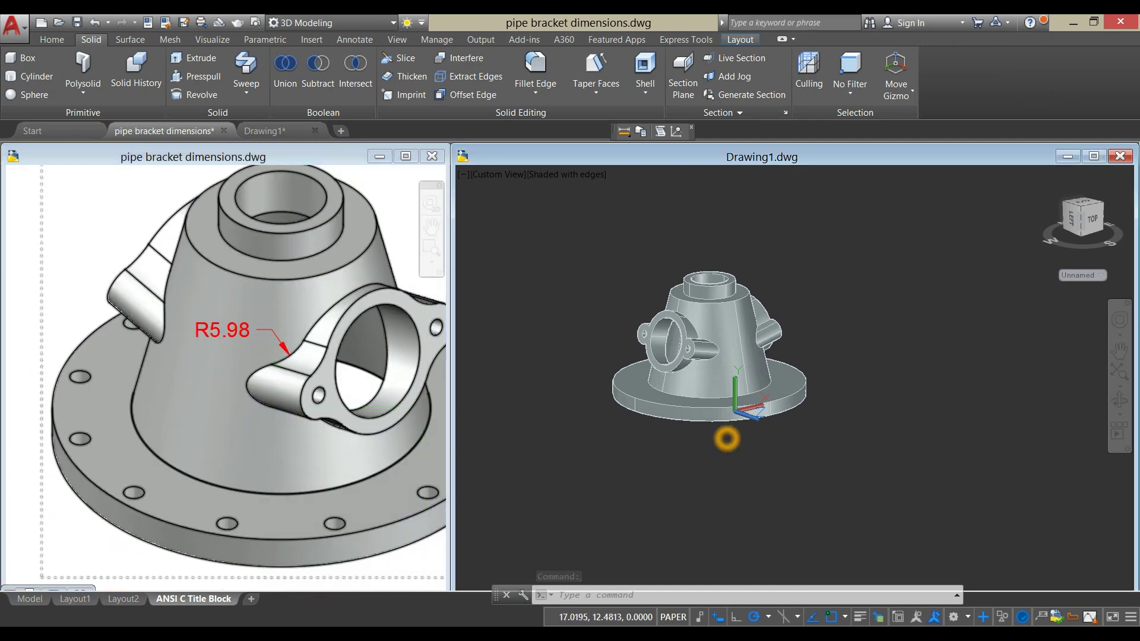
click(536, 66)
scroll(668, 359, up, 3)
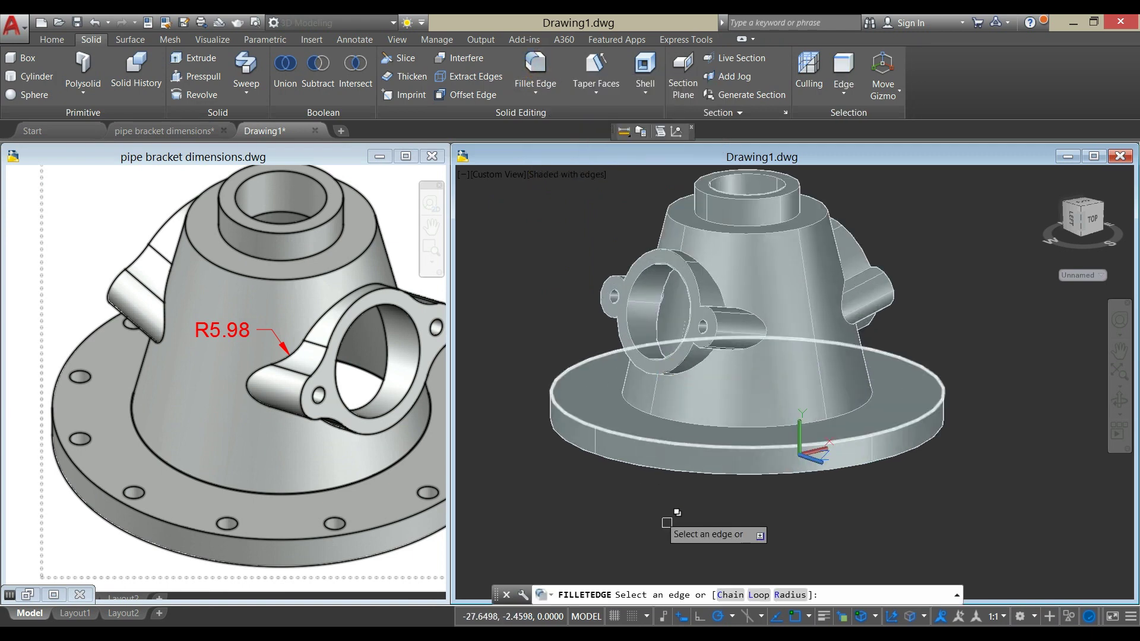
click(790, 595)
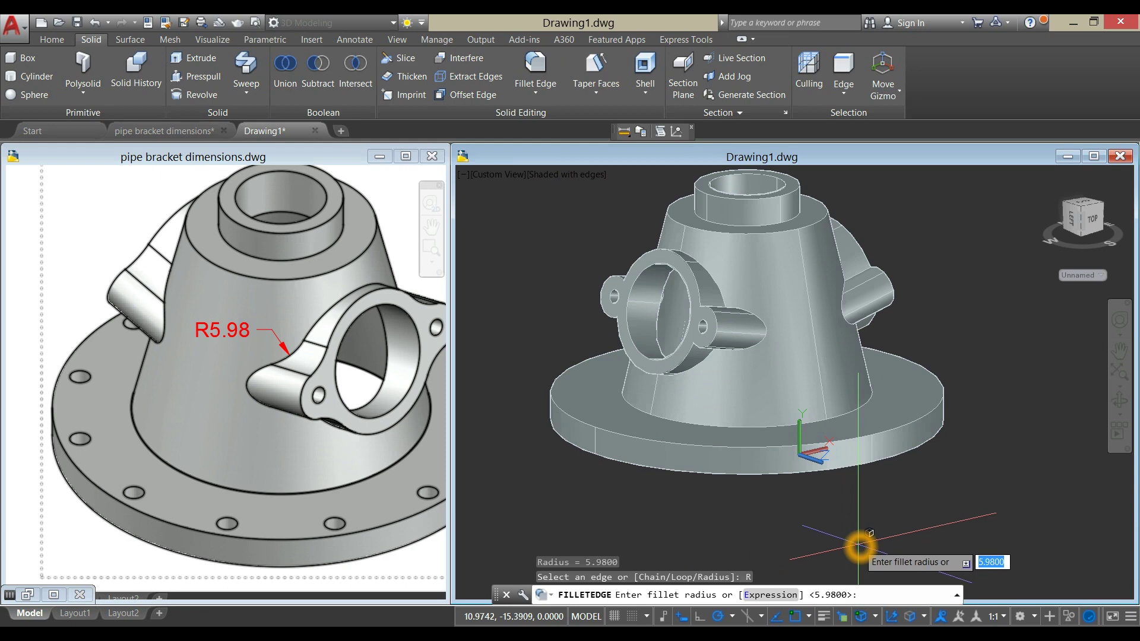
text(5)
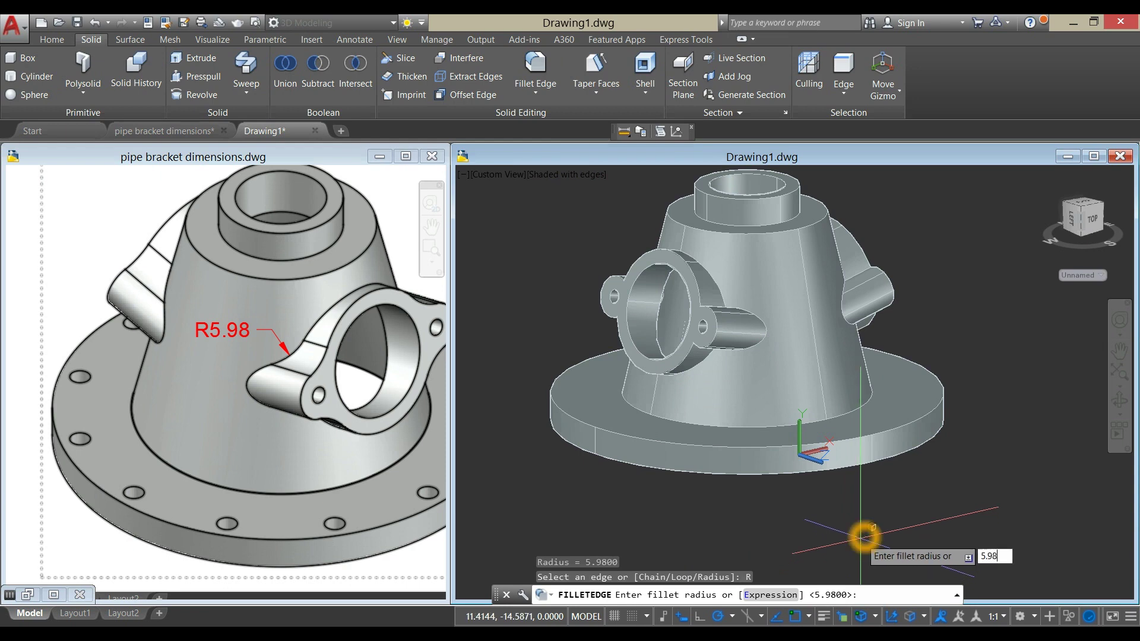
text(.98)
key(Return)
- Select three of the edges where the ears of one side flange meet its ring for the 5.98 fillet
scroll(719, 314, up, 1)
shift+middle_drag(719, 315, 737, 355)
scroll(755, 401, up, 3)
click(754, 400)
scroll(757, 415, down, 5)
shift+middle_drag(766, 463, 790, 351)
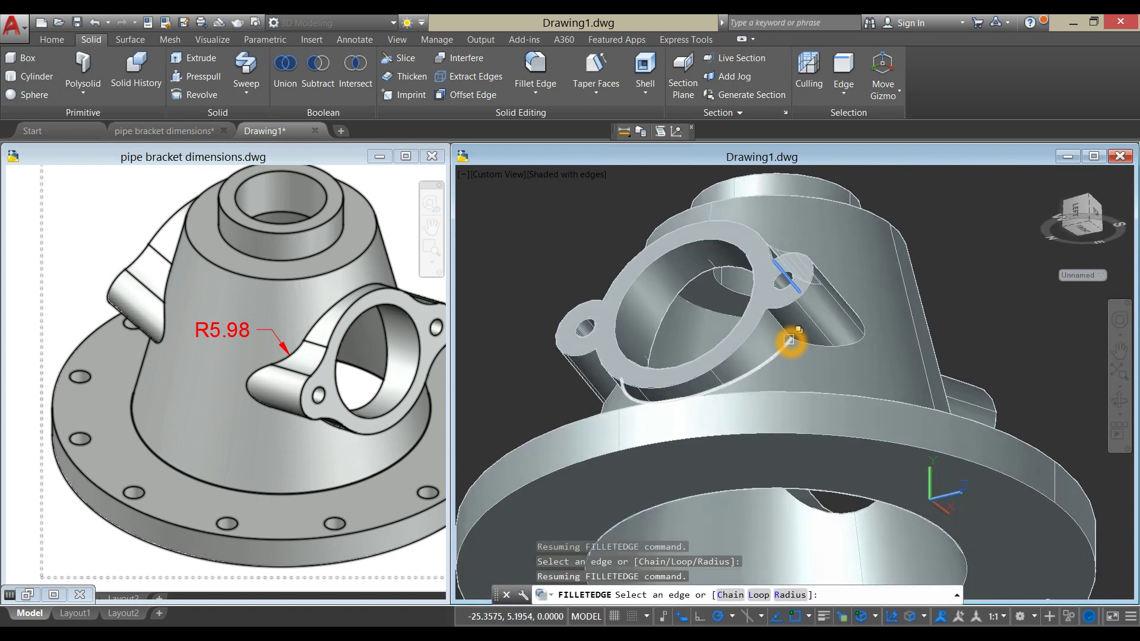
click(781, 332)
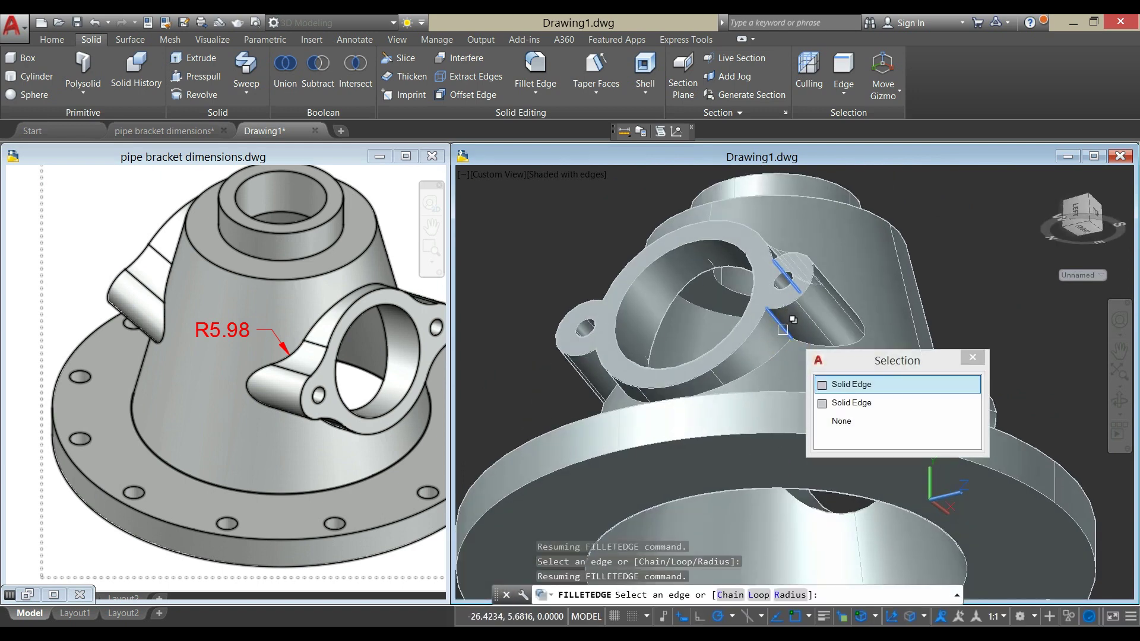
click(783, 330)
click(735, 377)
shift+middle_drag(735, 377, 837, 394)
scroll(837, 395, up, 5)
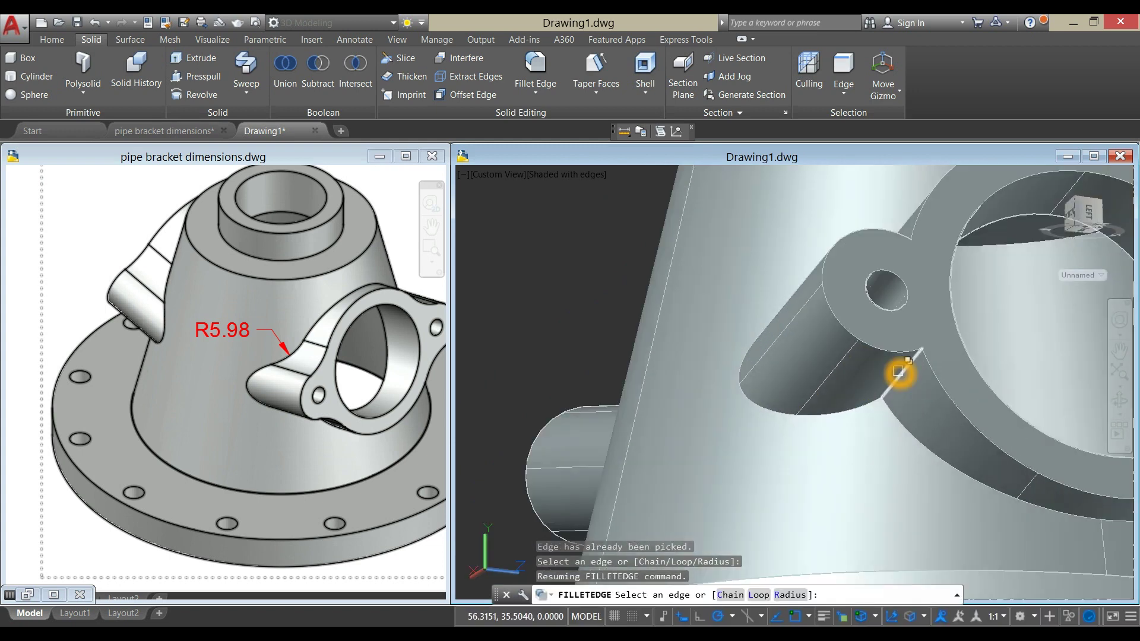
click(898, 372)
click(898, 378)
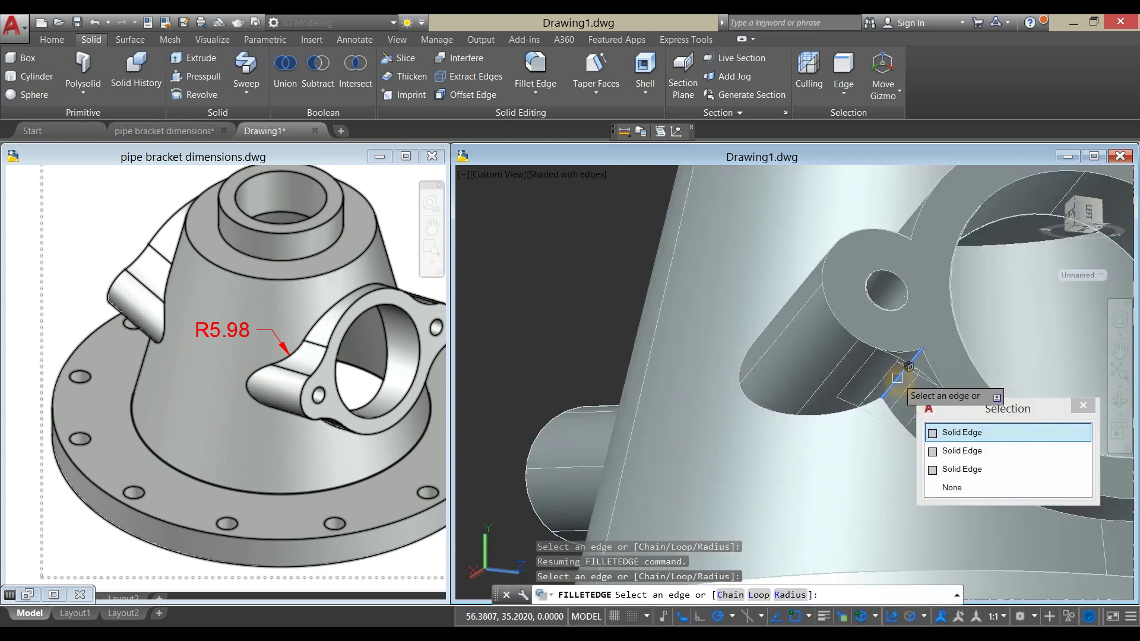
- Add the remaining ear edge of that flange and apply the 5.98 fillet to all four edges
shift+middle_drag(875, 385, 837, 479)
scroll(836, 223, down, 3)
middle_drag(836, 224, 847, 193)
scroll(737, 409, up, 3)
click(735, 410)
right_click(729, 313)
click(730, 318)
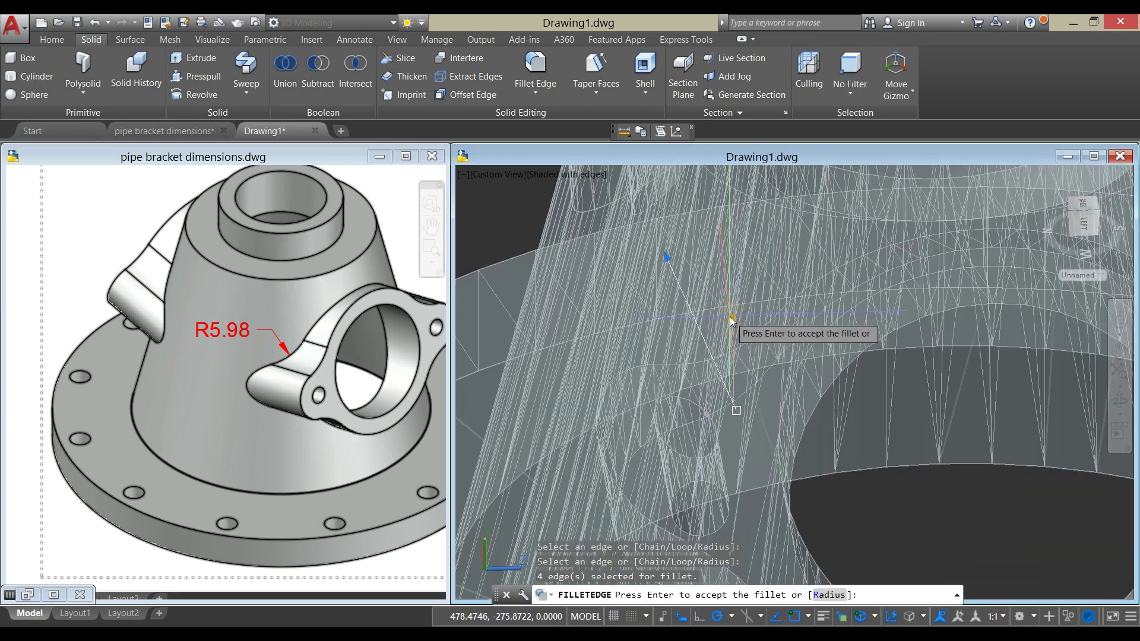
right_click(731, 319)
click(738, 324)
scroll(739, 326, down, 5)
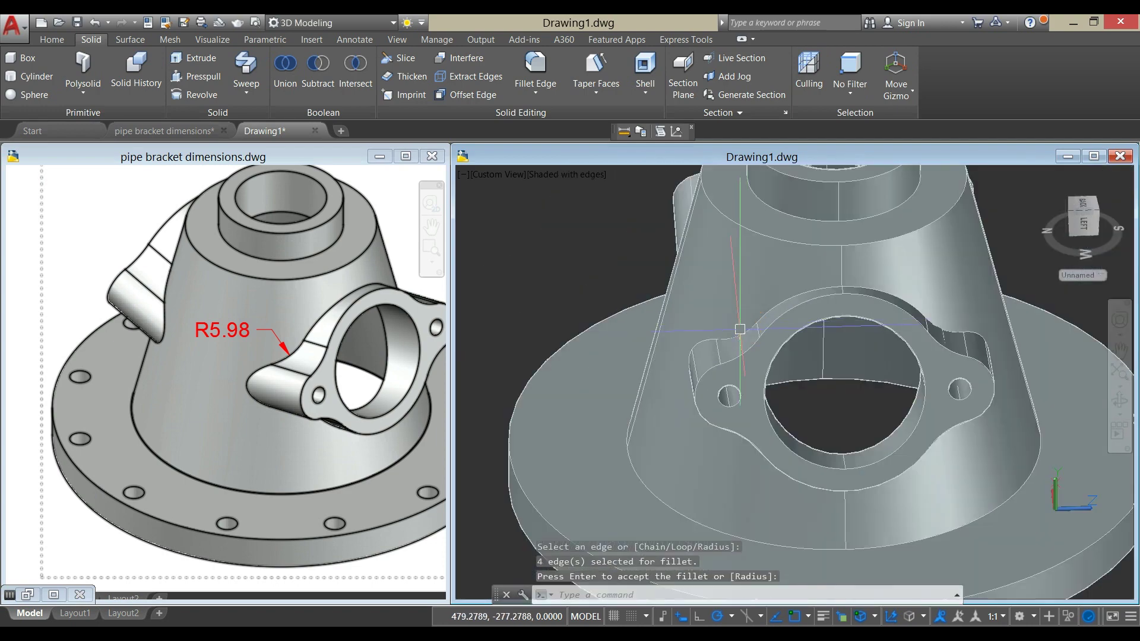
shift+middle_drag(740, 329, 760, 306)
- Repeat Fillet Edge at radius 5.98 and begin selecting the ear-to-ring edges of the opposite side flange
right_click(570, 291)
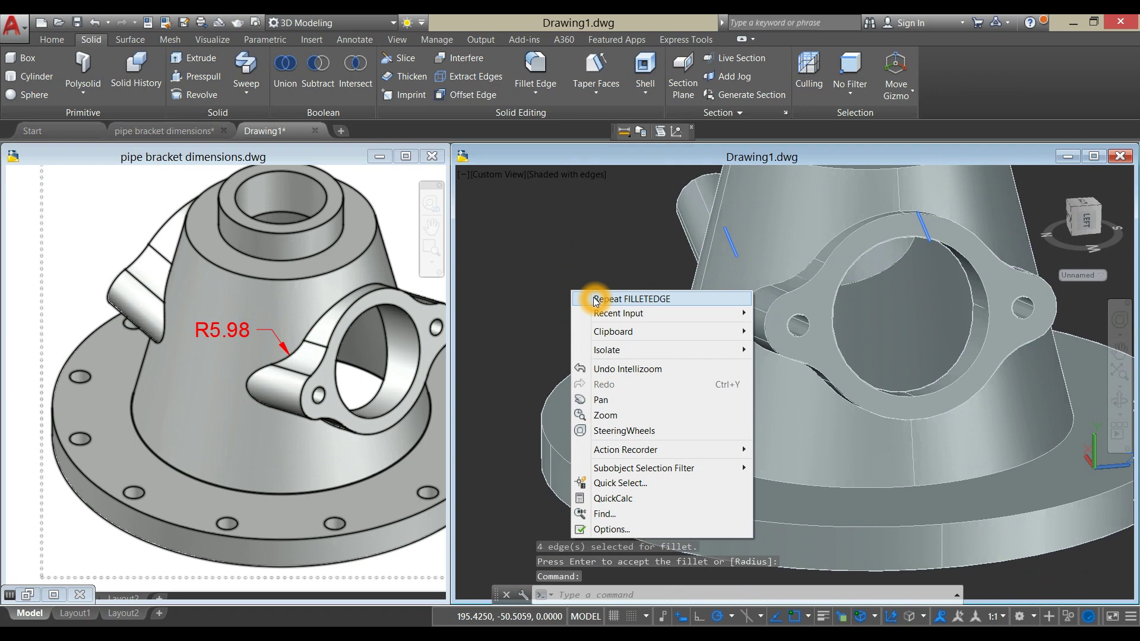
click(595, 299)
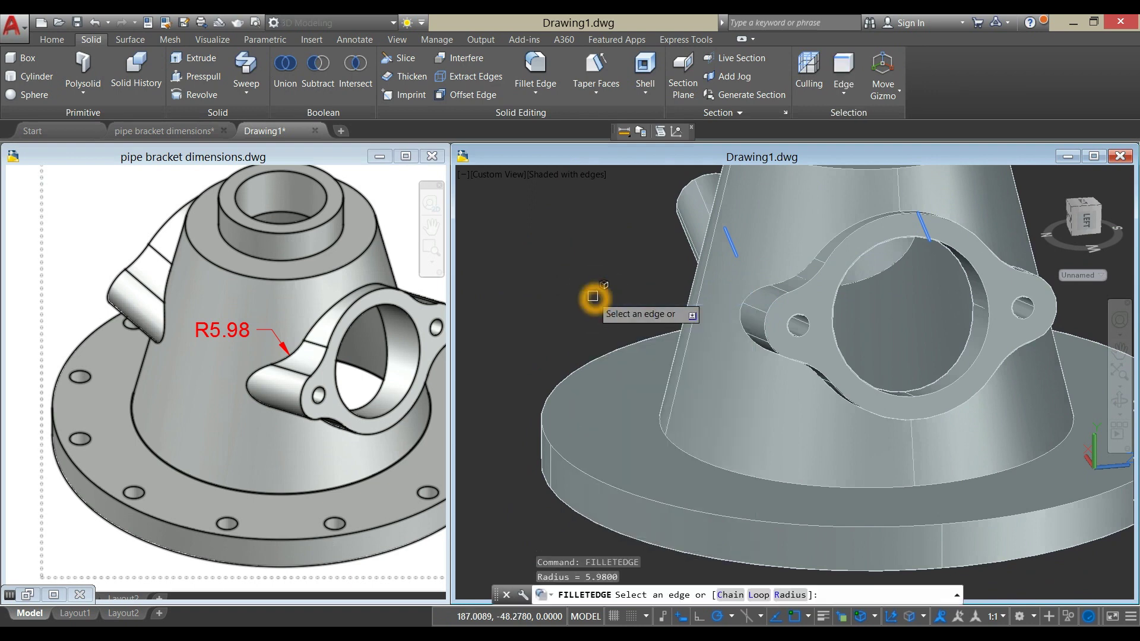
scroll(597, 303, down, 5)
shift+middle_drag(597, 303, 718, 326)
scroll(706, 337, up, 5)
scroll(743, 316, down, 1)
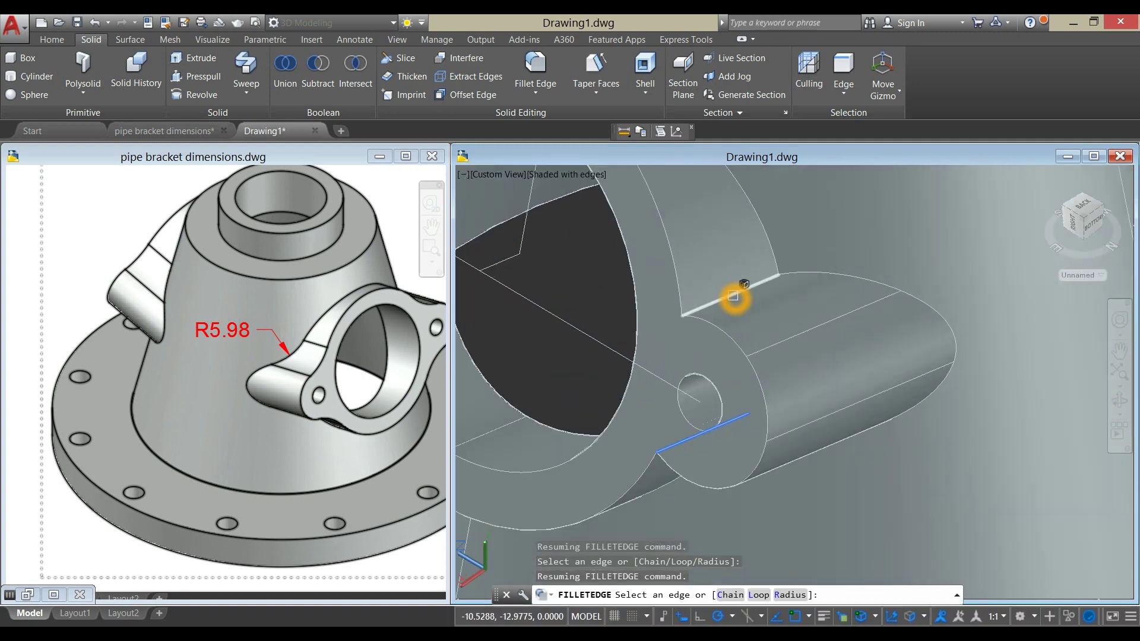
scroll(691, 315, down, 6)
shift+middle_drag(691, 315, 606, 306)
scroll(580, 301, up, 5)
click(582, 298)
click(584, 296)
scroll(584, 296, down, 5)
mouse_move(584, 296)
shift+middle_down()
mouse_move(614, 247)
mouse_move(593, 315)
shift+middle_up()
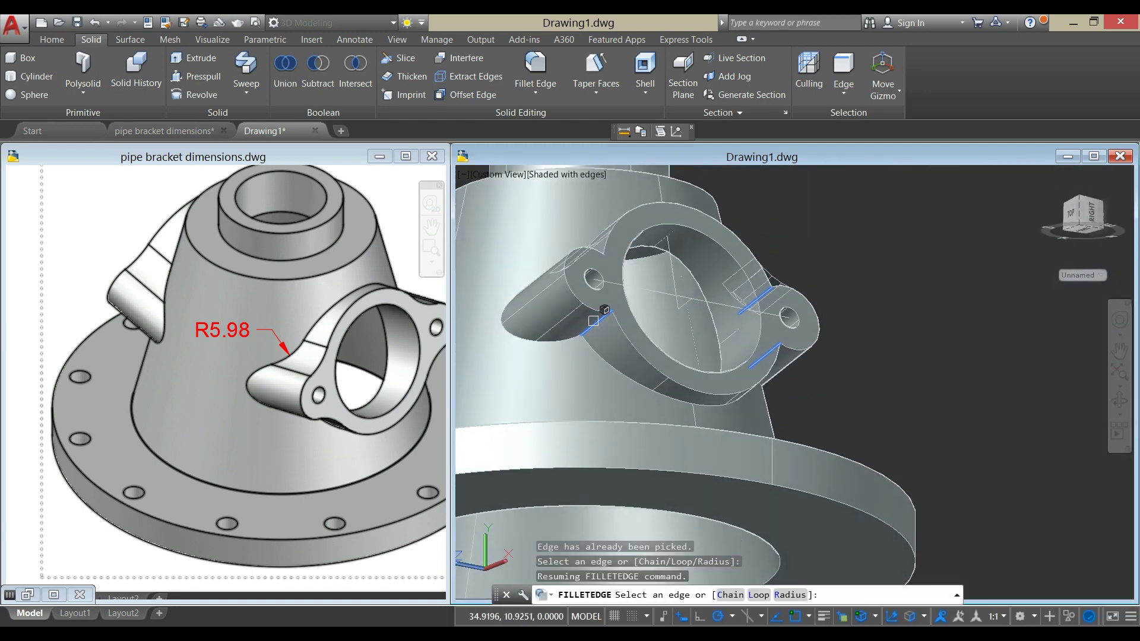
- Complete the selection of four ear edges on the opposite side flange and apply the 5.98 fillet
click(594, 330)
scroll(594, 329, up, 2)
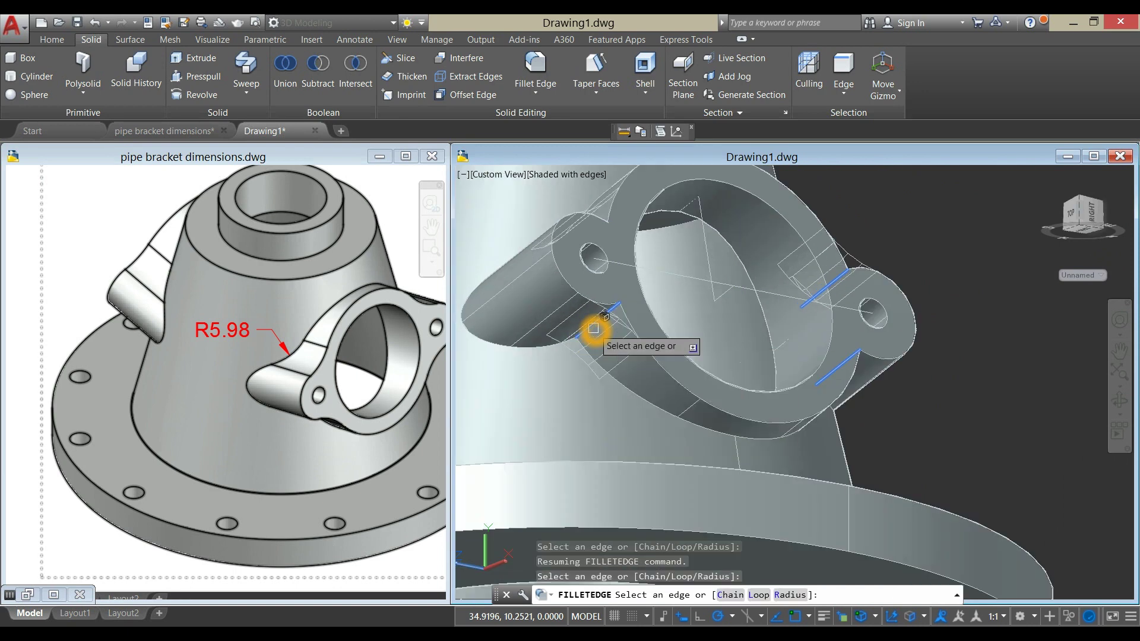
shift+middle_drag(744, 350, 649, 356)
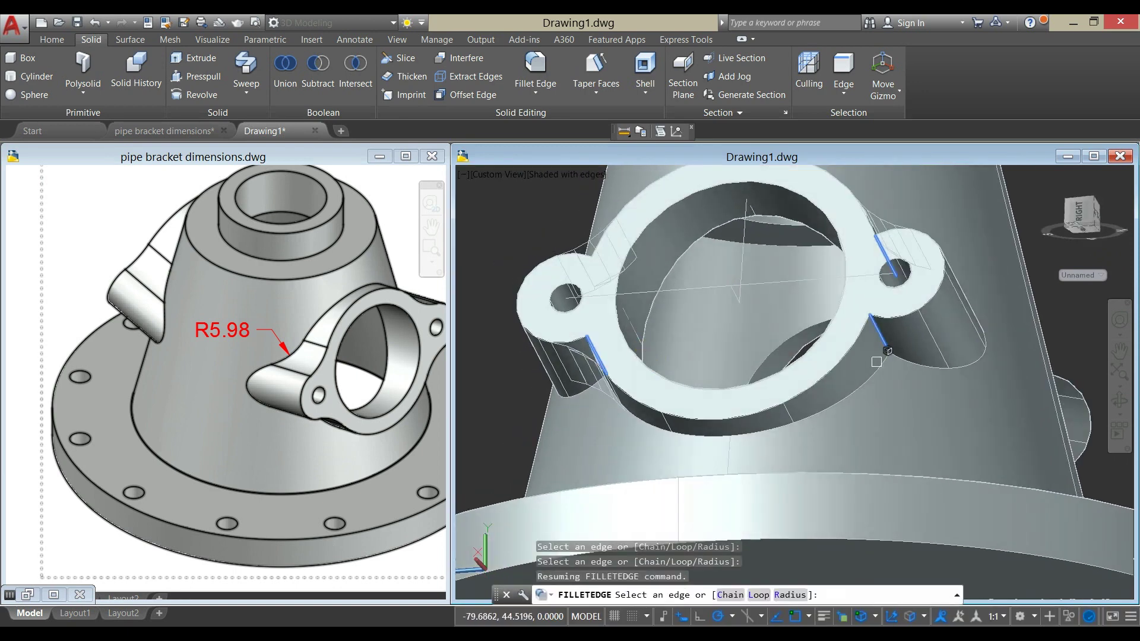
scroll(887, 321, up, 2)
click(888, 318)
right_click(871, 327)
click(898, 336)
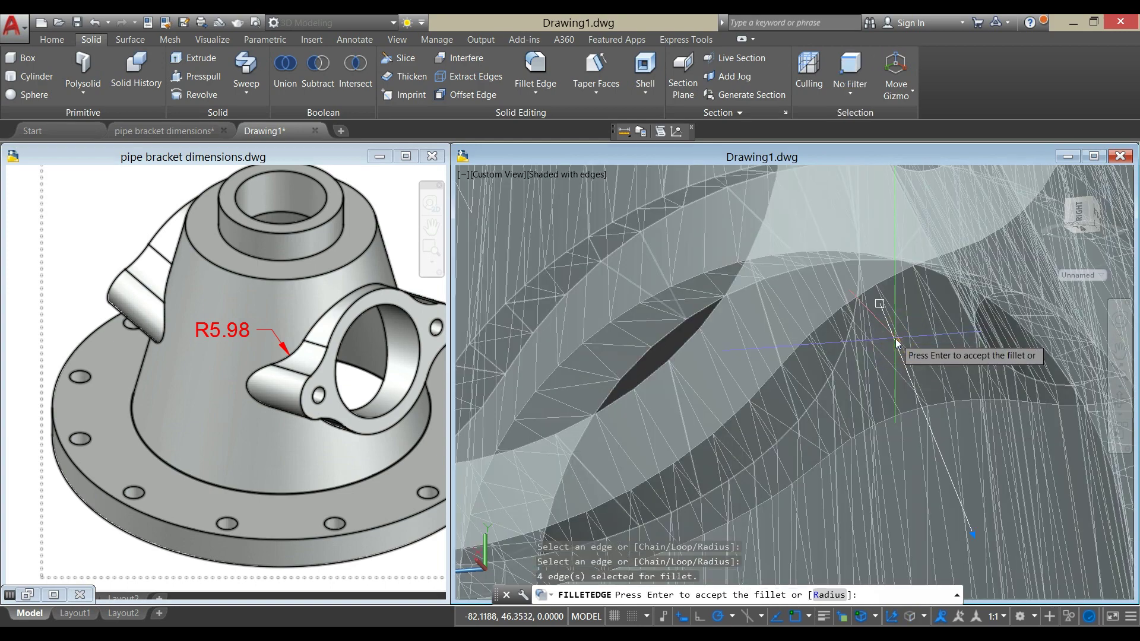
right_click(896, 343)
click(926, 346)
scroll(916, 348, down, 5)
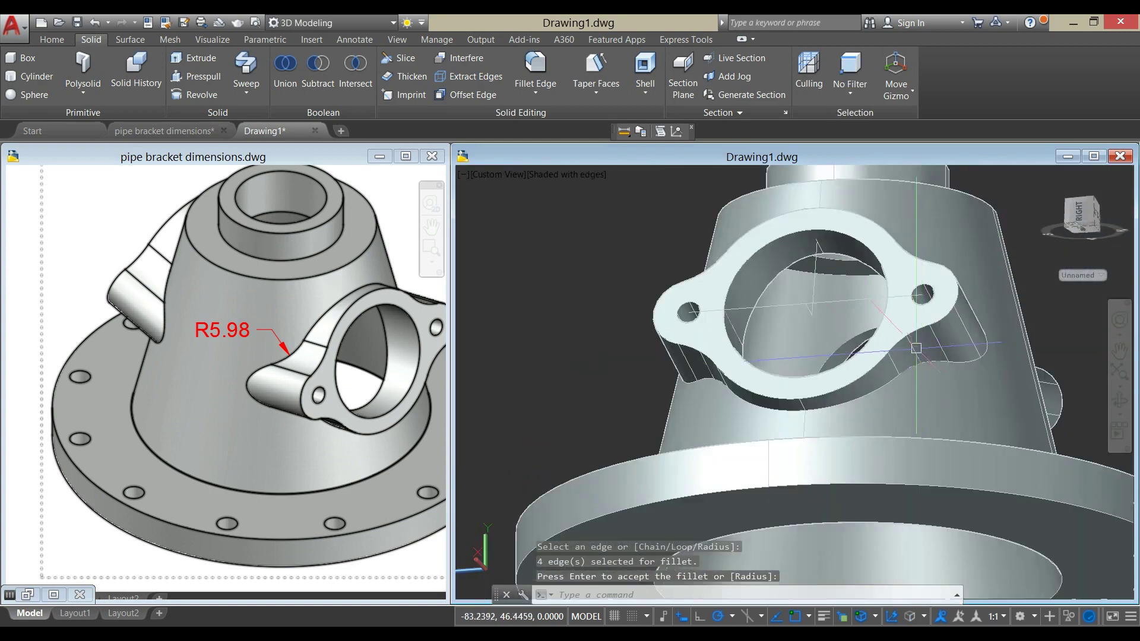
- Minimize the reference drawing, then maximize the model drawing and set it to the Top view
shift+middle_drag(916, 348, 781, 516)
scroll(800, 306, down, 3)
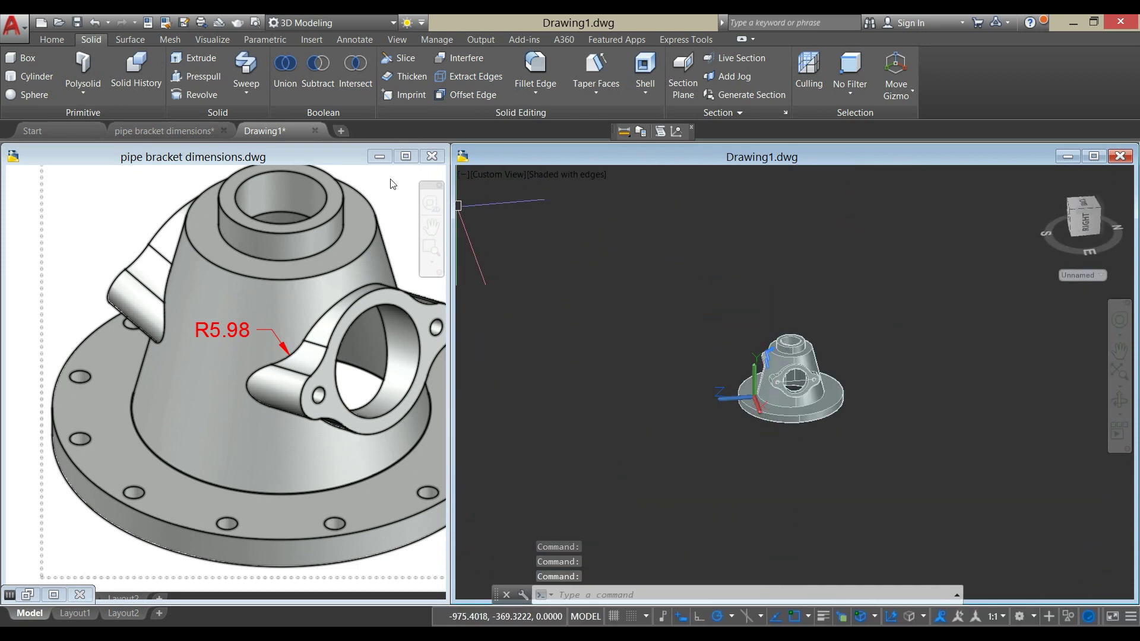
click(379, 157)
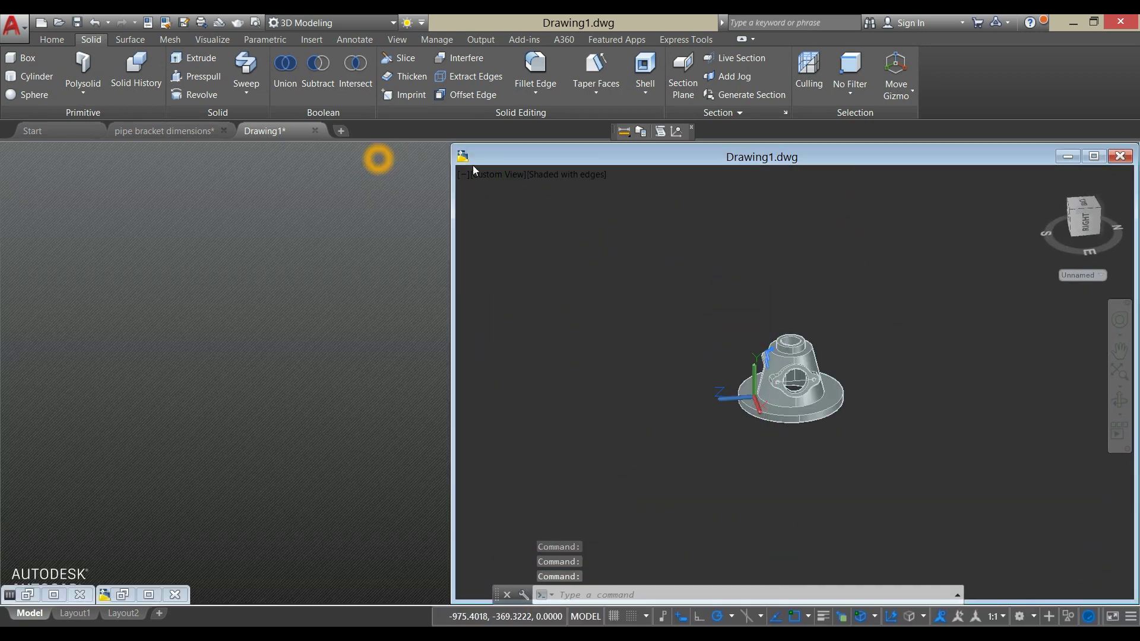
click(1092, 157)
scroll(580, 381, up, 4)
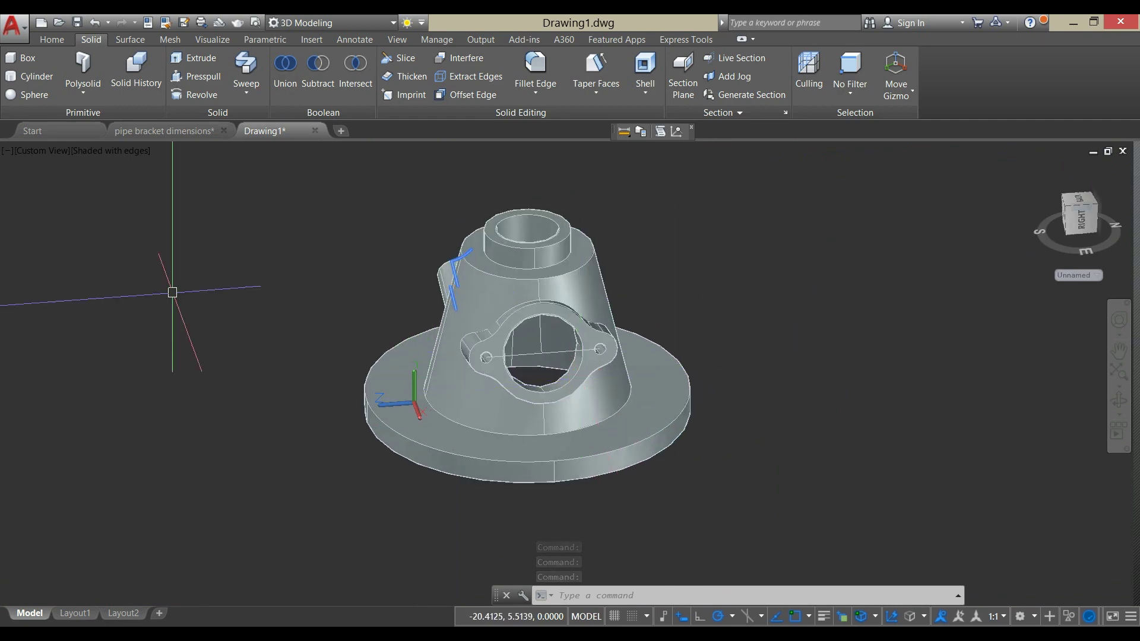
click(38, 156)
click(76, 183)
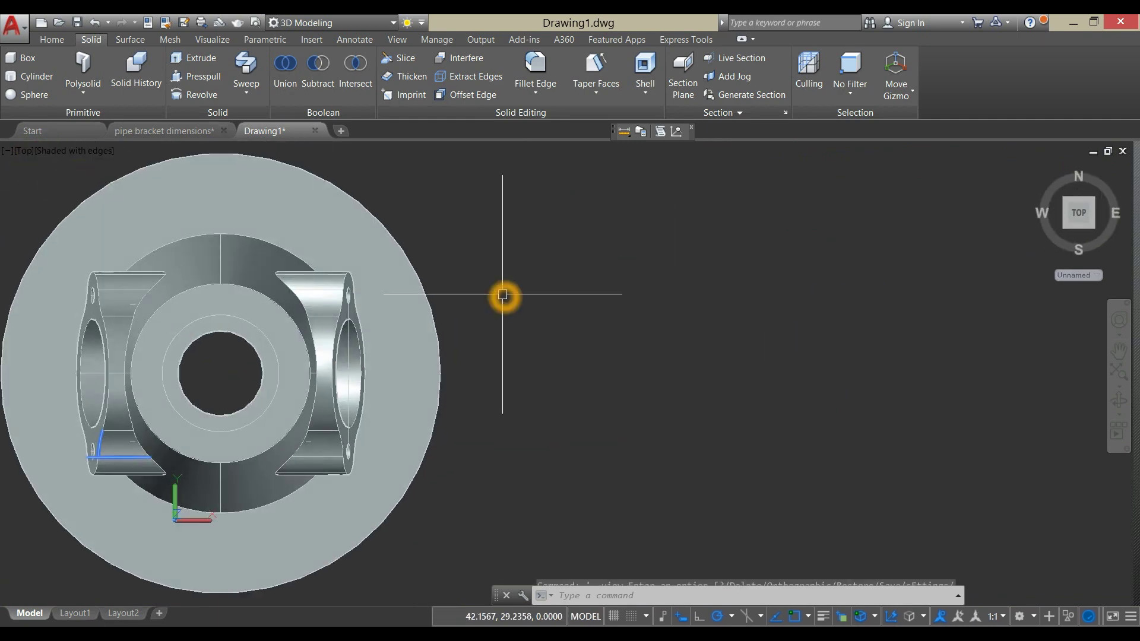
scroll(503, 294, down, 2)
middle_drag(505, 296, 575, 298)
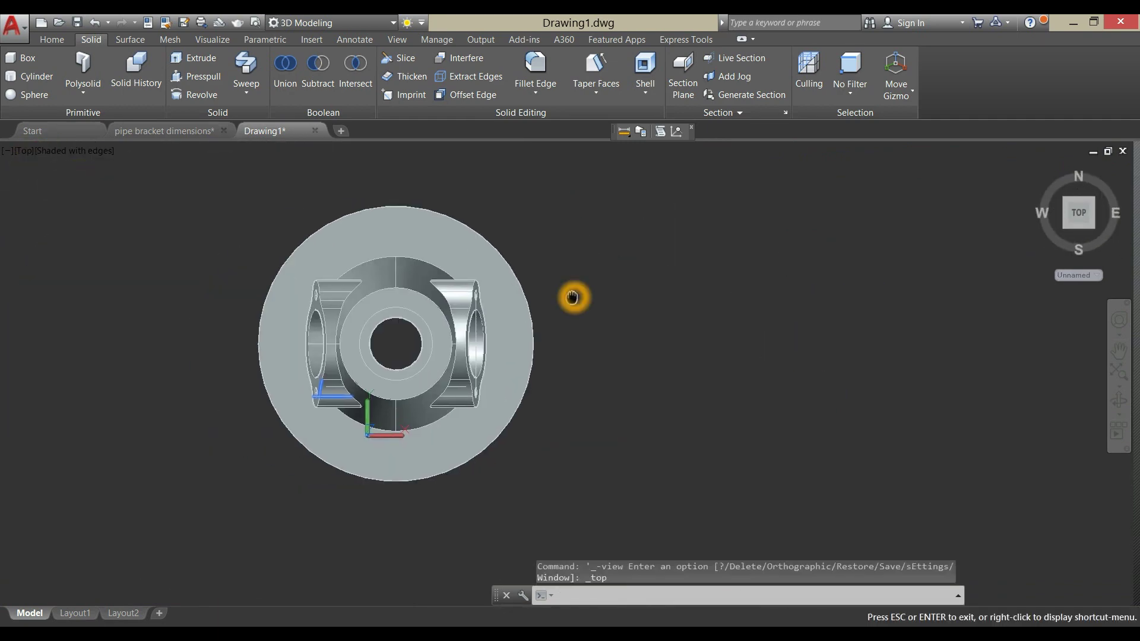
- Copy the bracket solid horizontally to the empty space on its right, clear of the original
click(472, 280)
right_click(522, 237)
click(589, 346)
click(585, 353)
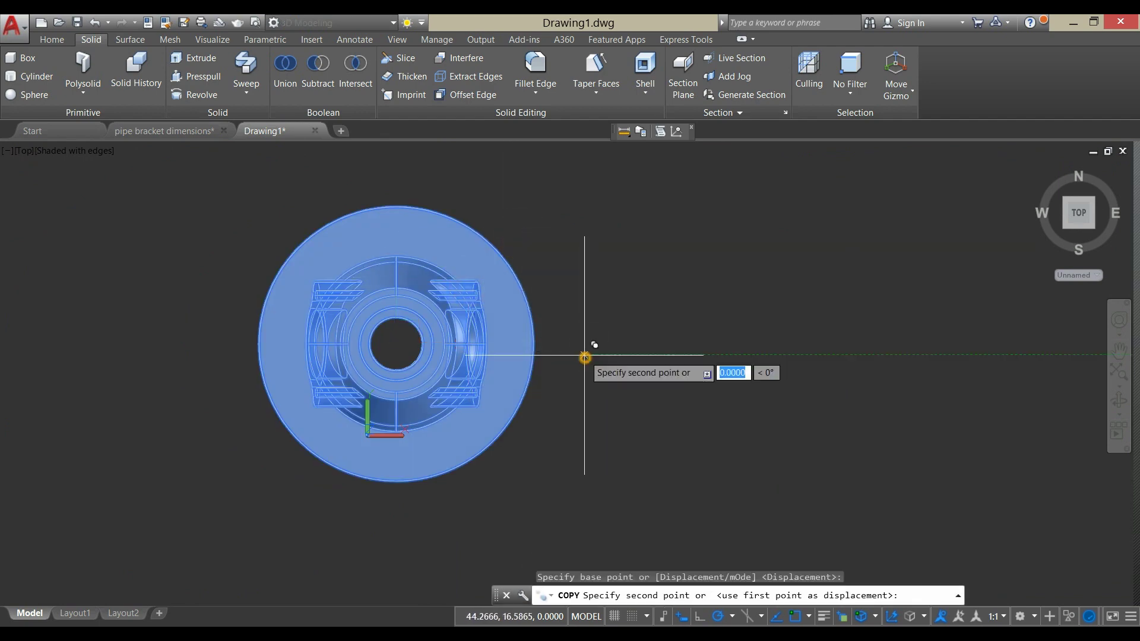
click(937, 355)
right_click(556, 204)
click(585, 212)
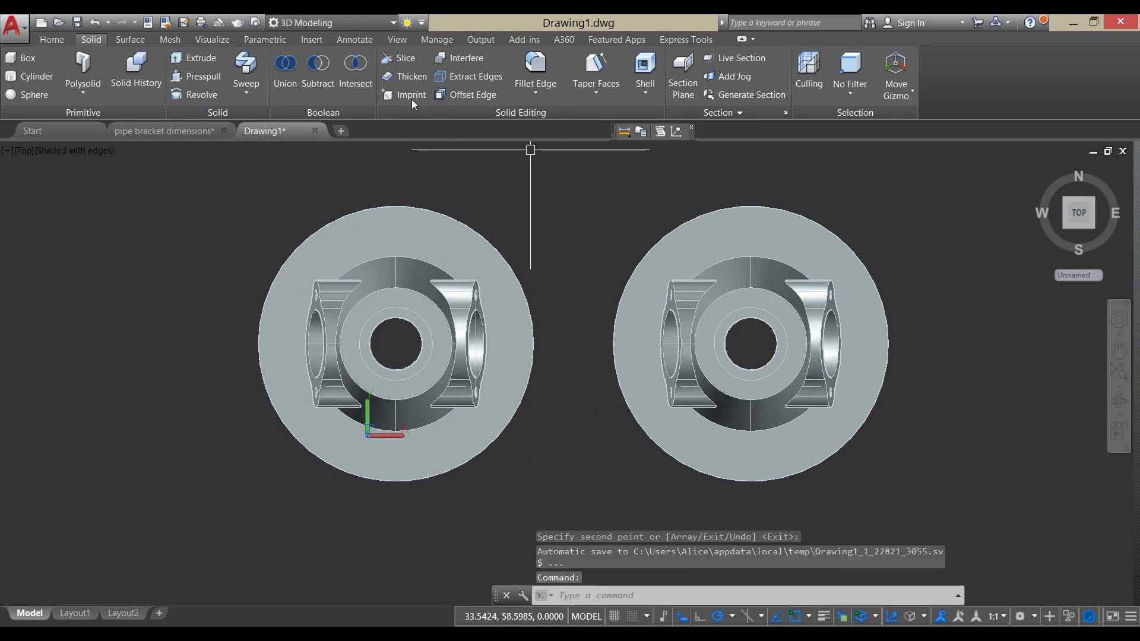
- Slice the copied bracket along its horizontal centreline between the base plate's outer quadrants, keeping the rear half
click(403, 59)
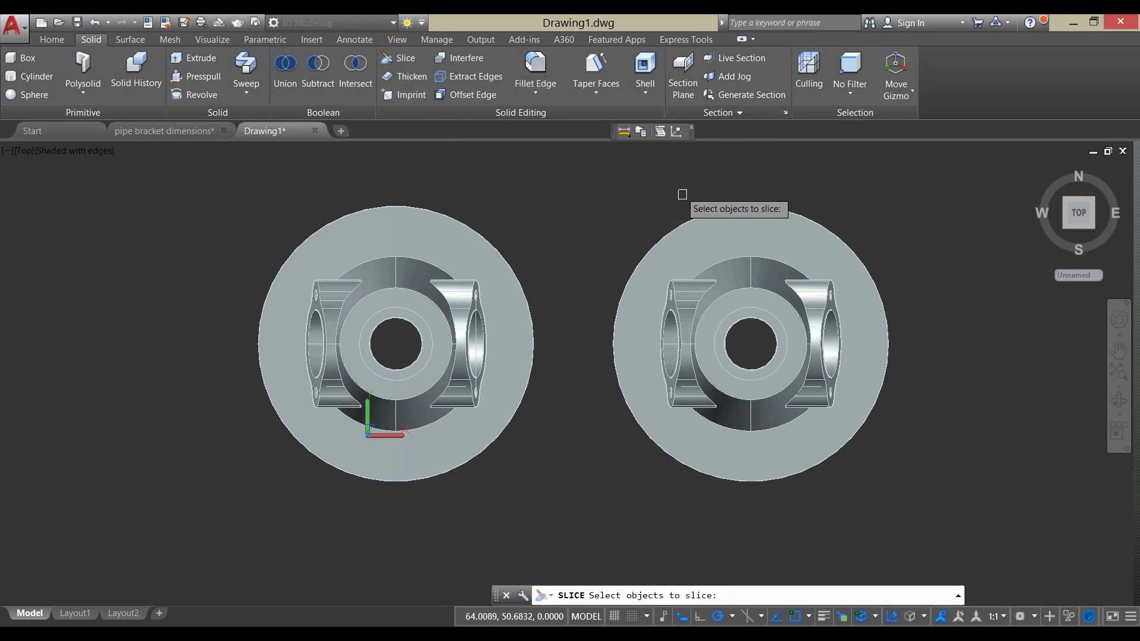
click(713, 223)
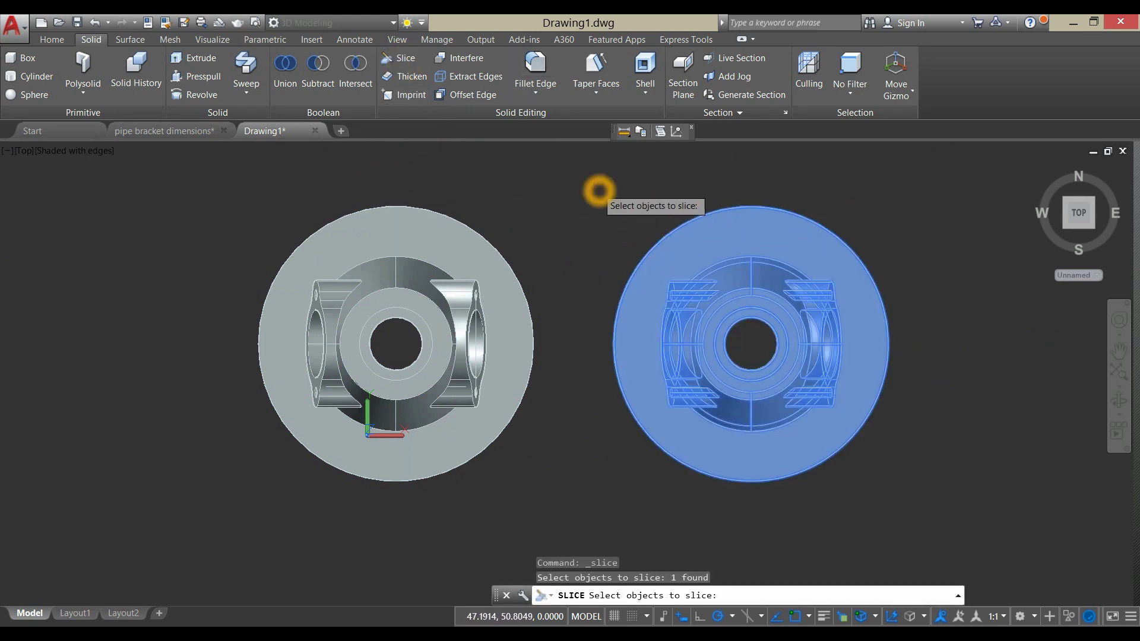
key(Return)
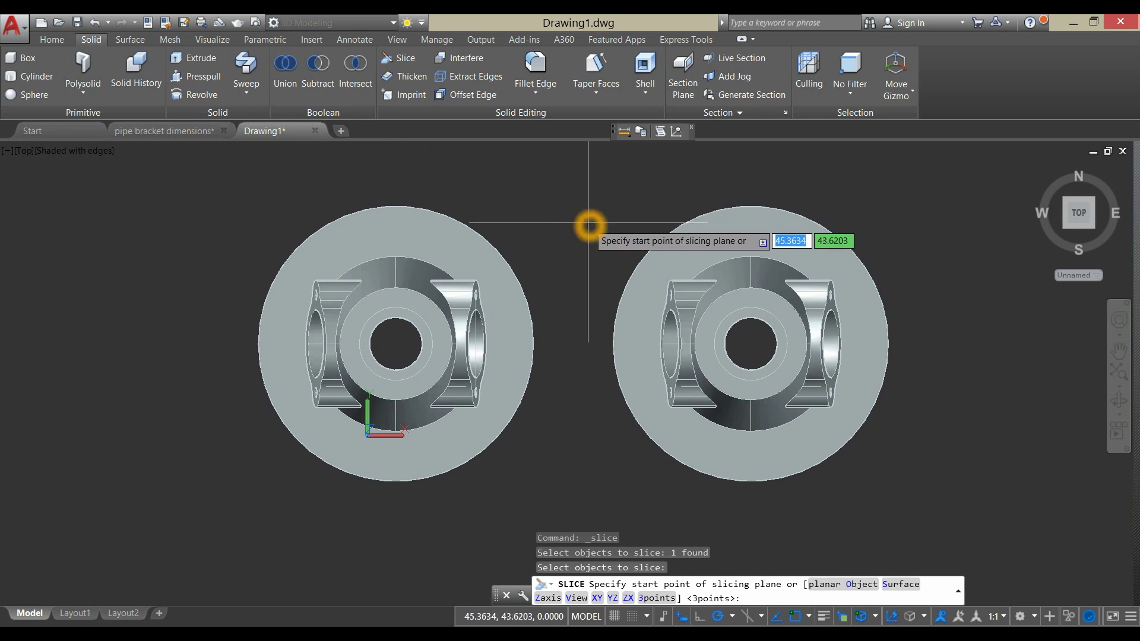
click(613, 343)
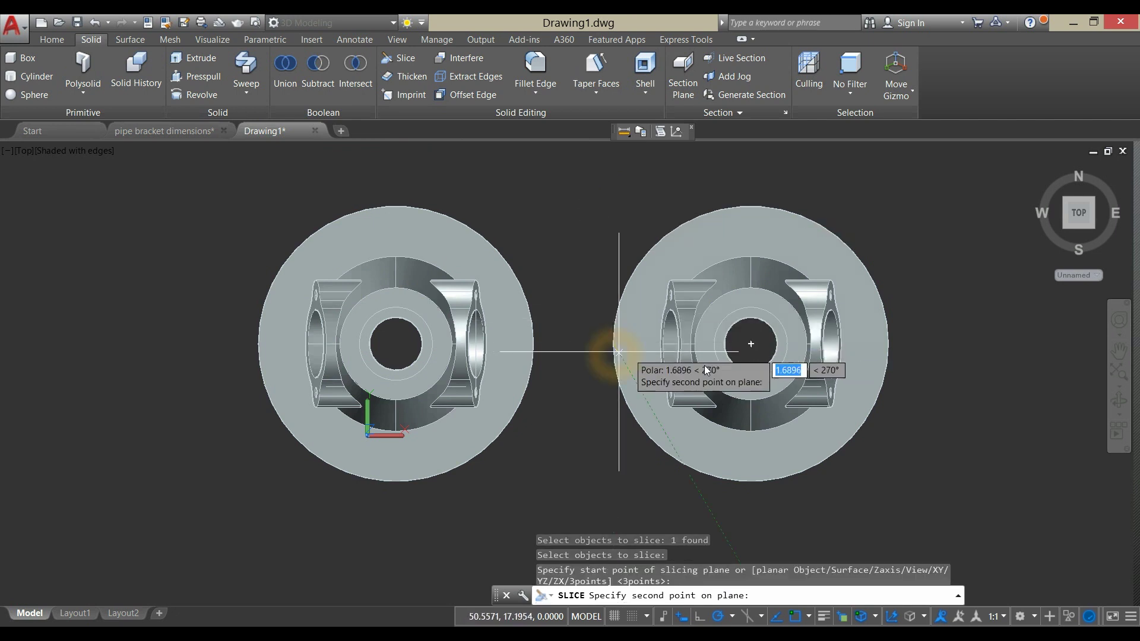
click(889, 343)
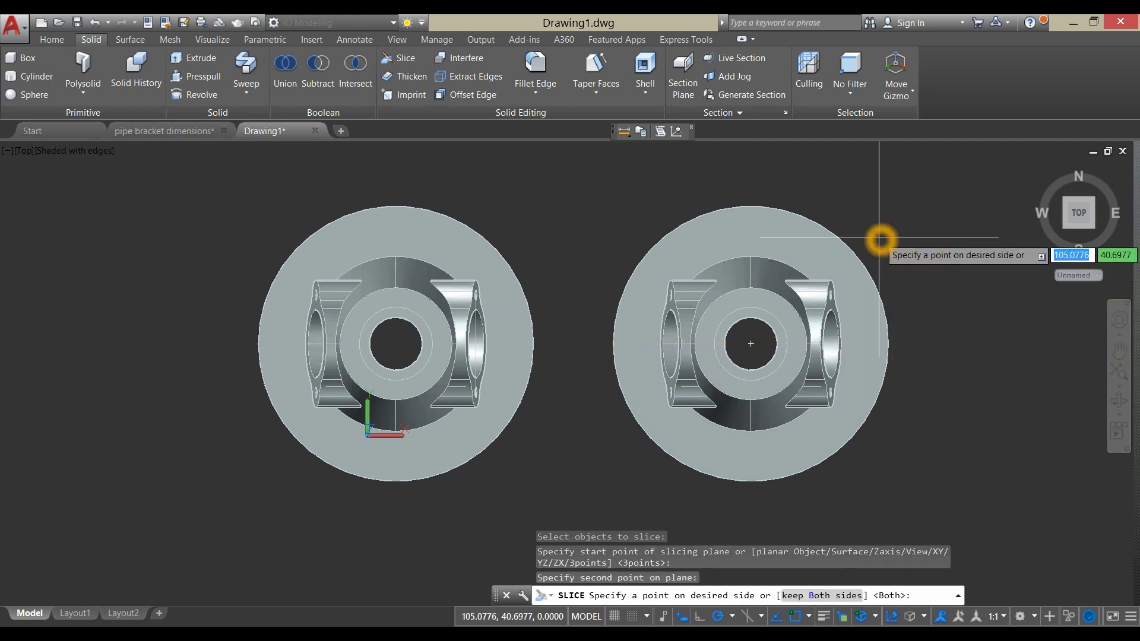
click(880, 240)
shift+middle_drag(845, 383, 808, 216)
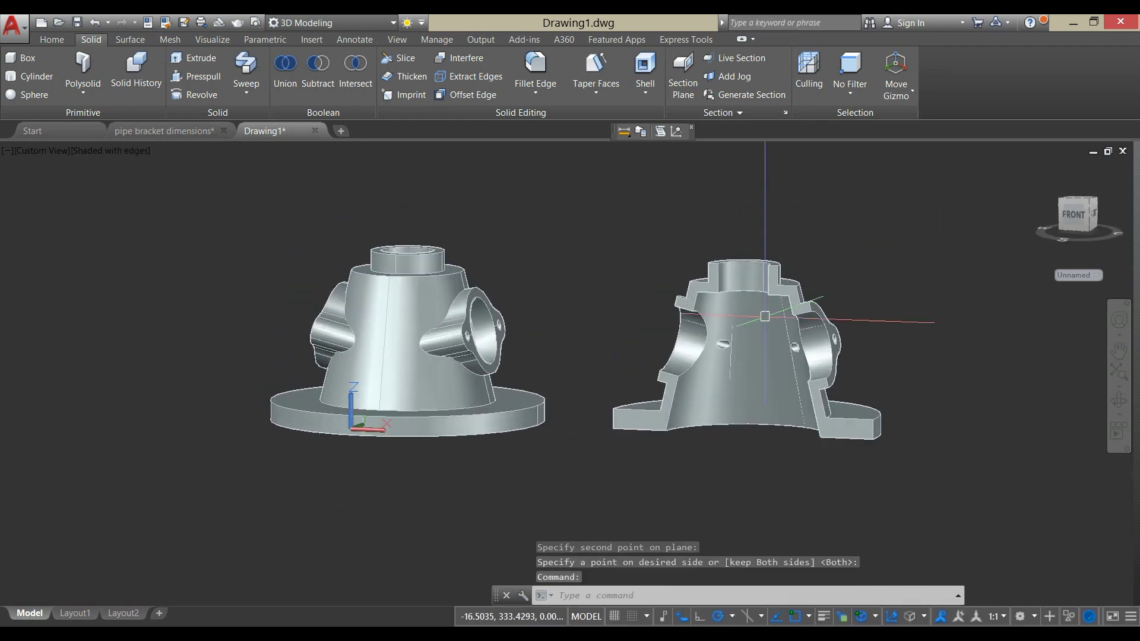
scroll(735, 369, up, 2)
shift+middle_drag(735, 369, 666, 403)
scroll(781, 394, down, 2)
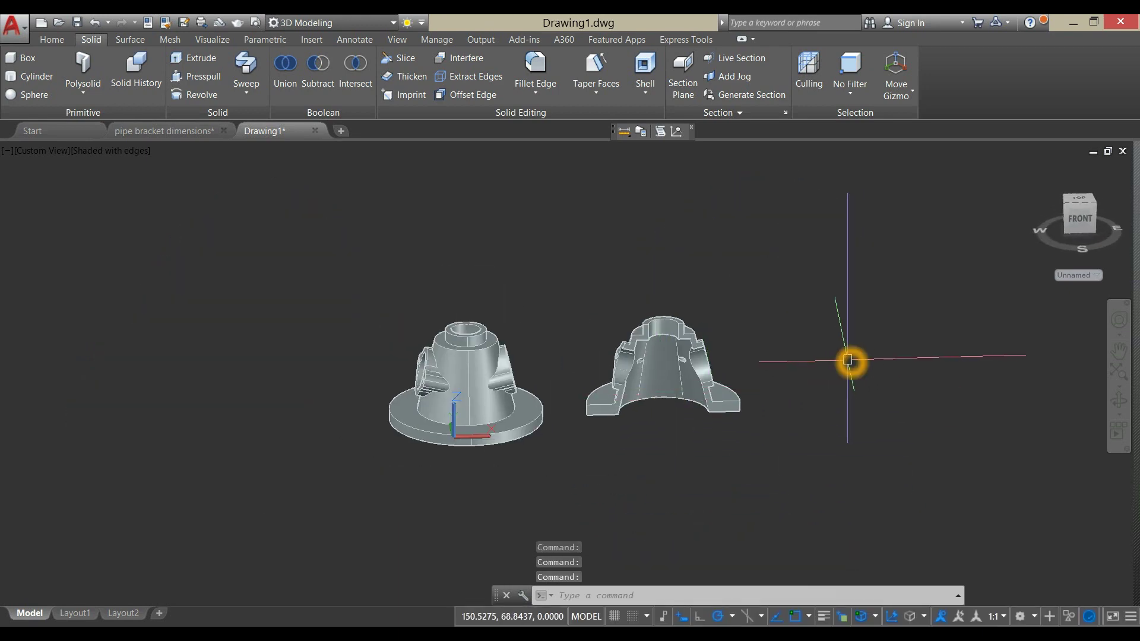